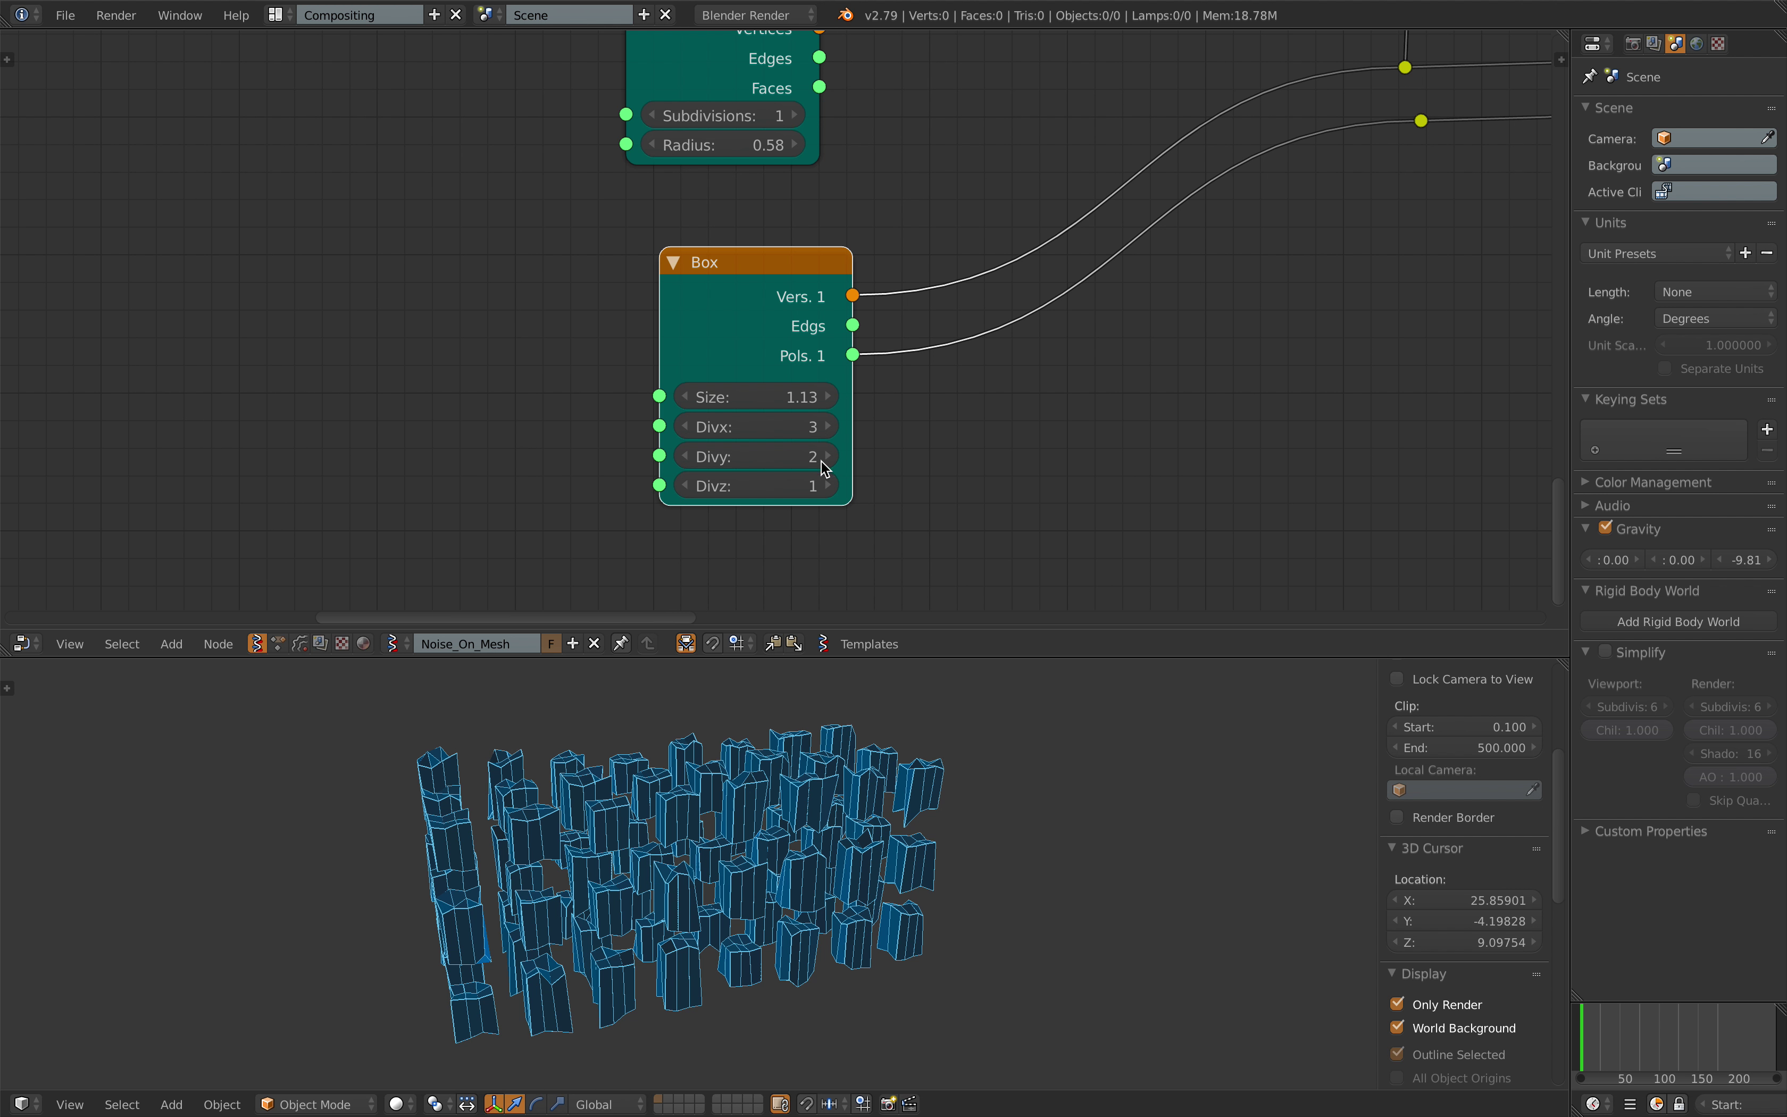
Reposition the IcoSphere and Box nodes and set the Box's Divx, Divy and Divz all to 1.
mouse_move(845, 720)
middle_down()
mouse_move(924, 776)
mouse_move(849, 729)
middle_up()
scroll(812, 307, down, 3)
drag(624, 107, 668, 107)
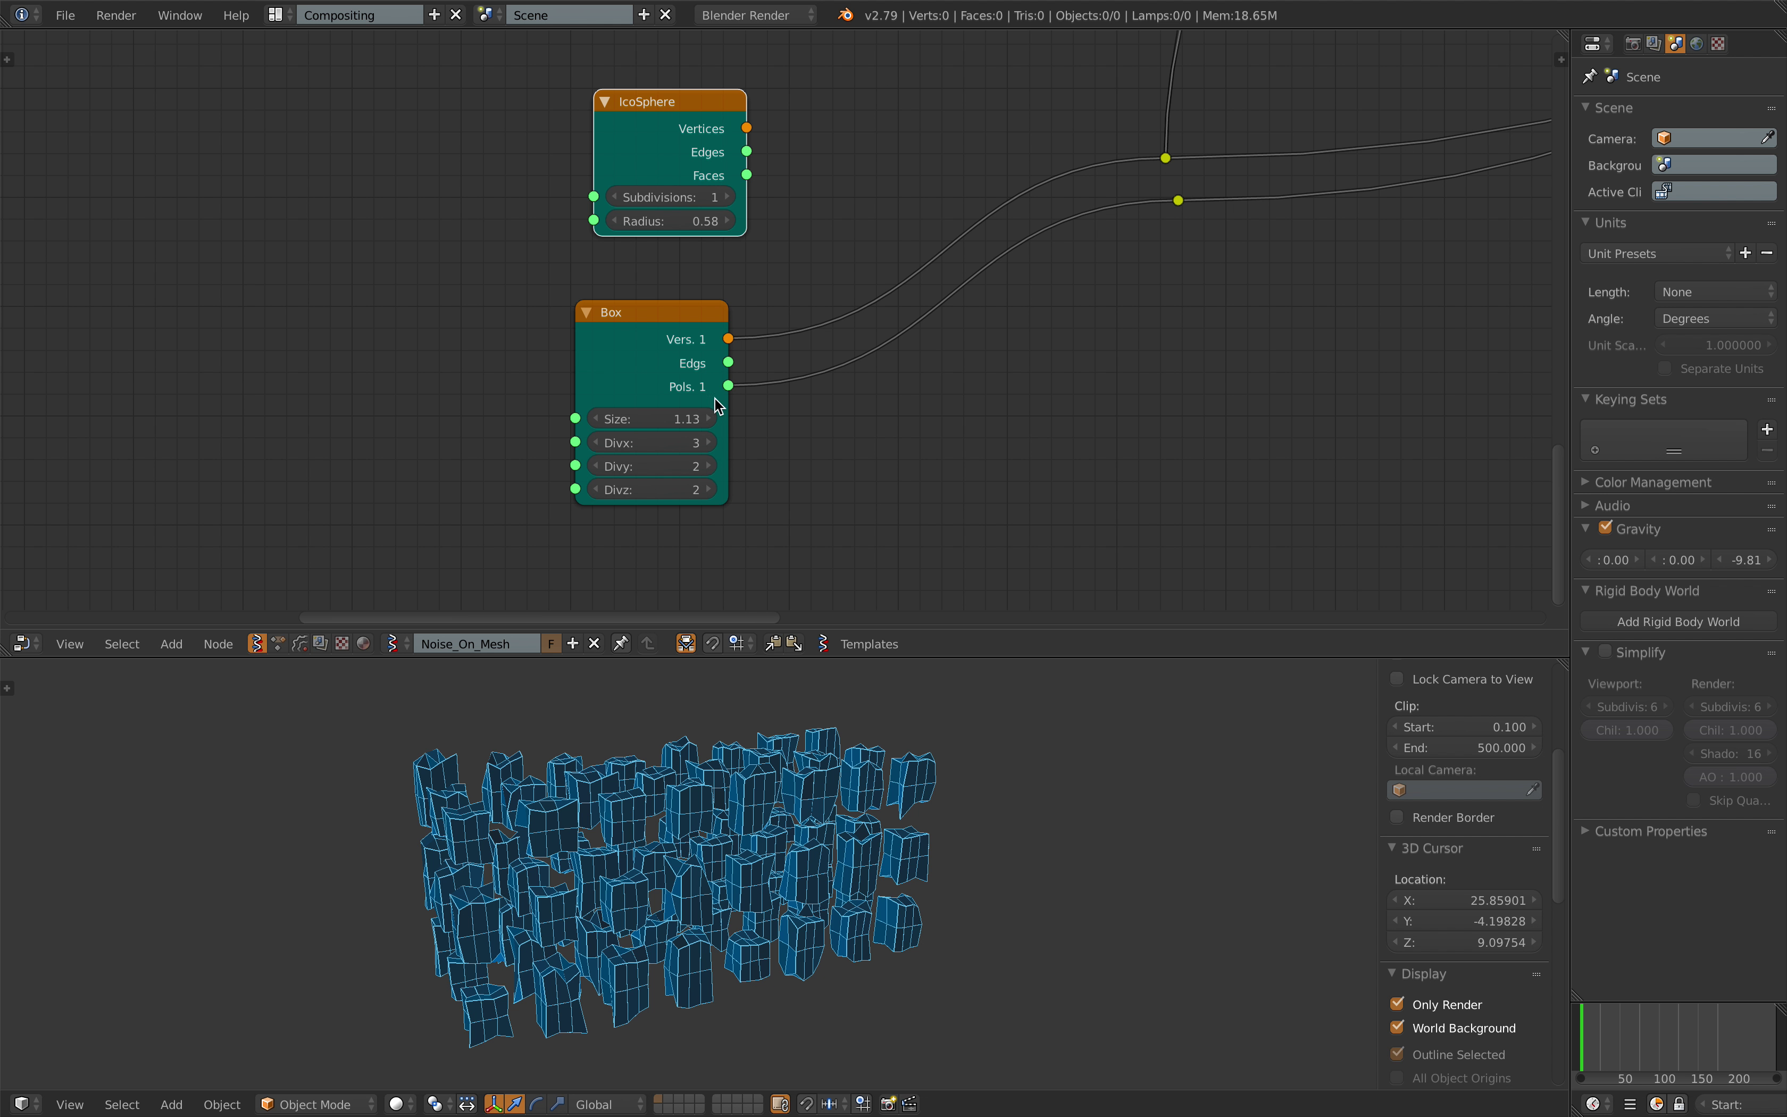
drag(640, 337, 674, 334)
middle_drag(744, 739, 714, 727)
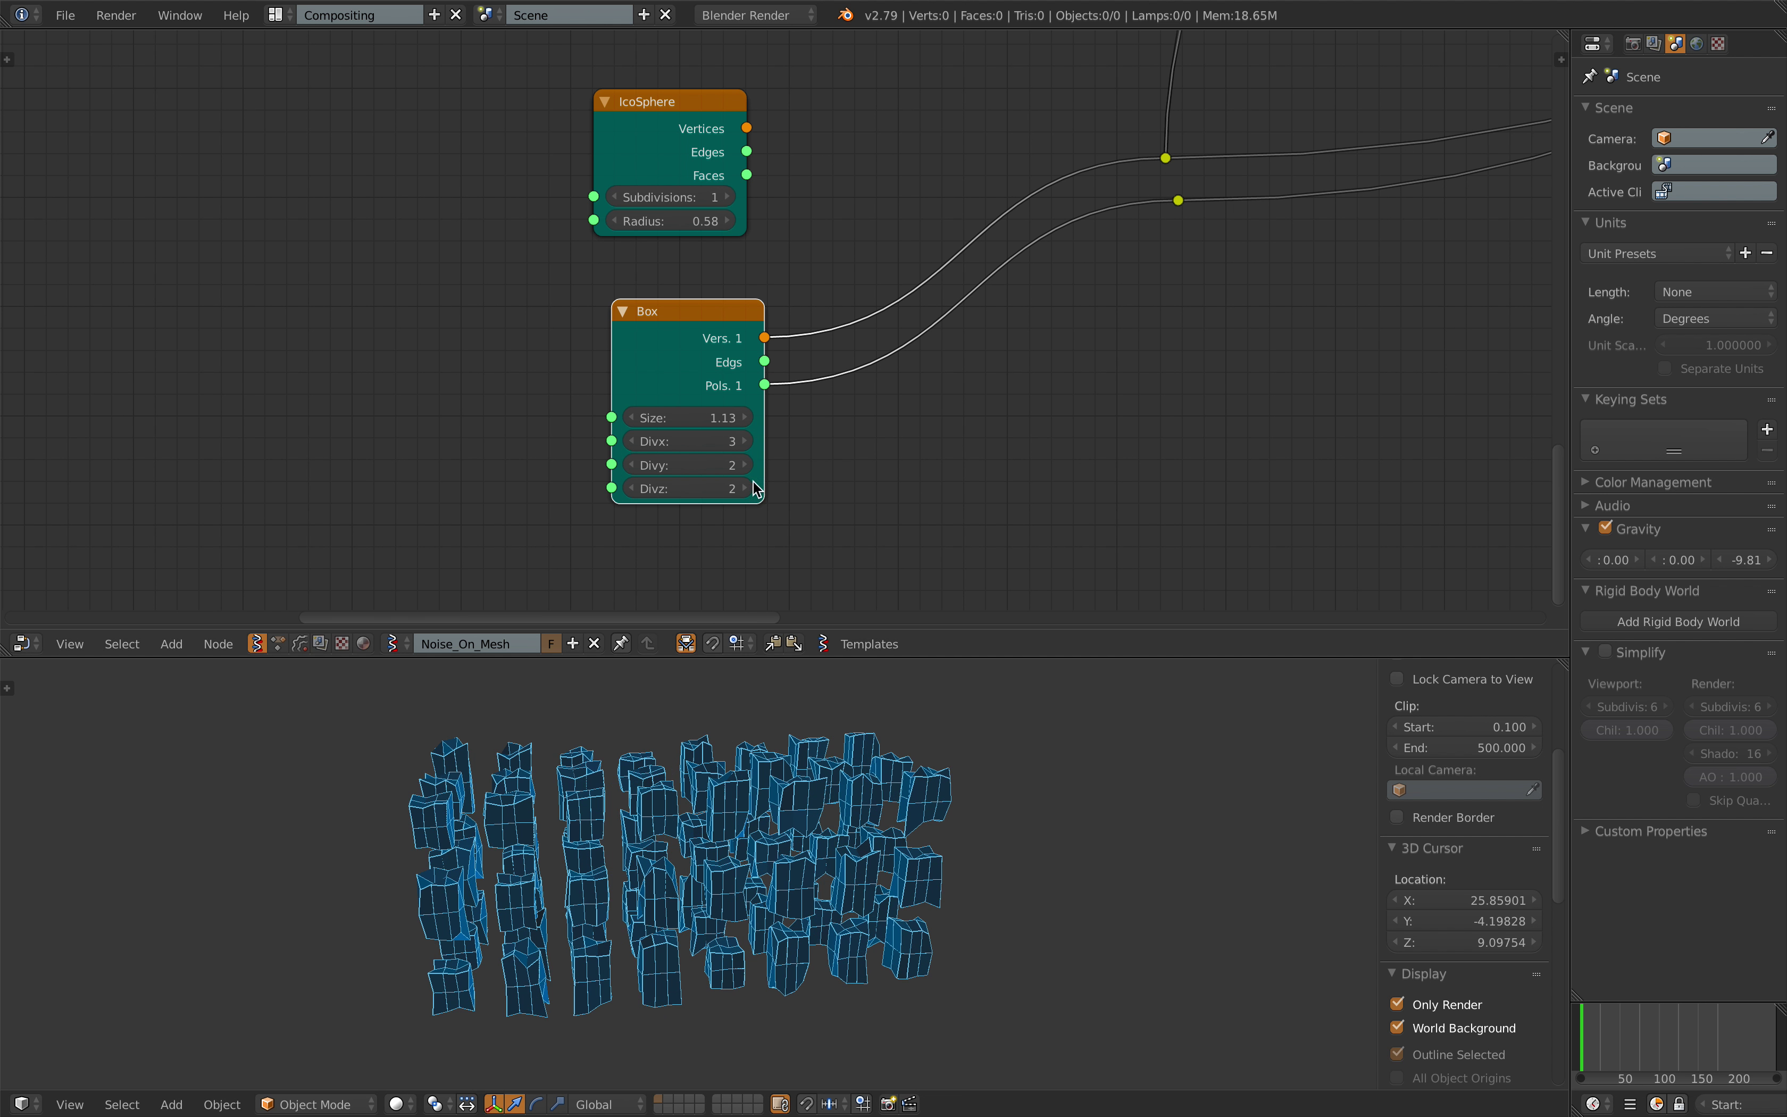
key(Return)
middle_drag(798, 818, 686, 779)
Reposition the Vector Turbulence and Vector Noise MK2 nodes so the two noise sources sit apart.
middle_drag(975, 193, 857, 330)
scroll(979, 243, down, 6)
middle_drag(921, 266, 810, 433)
middle_drag(1008, 111, 900, 291)
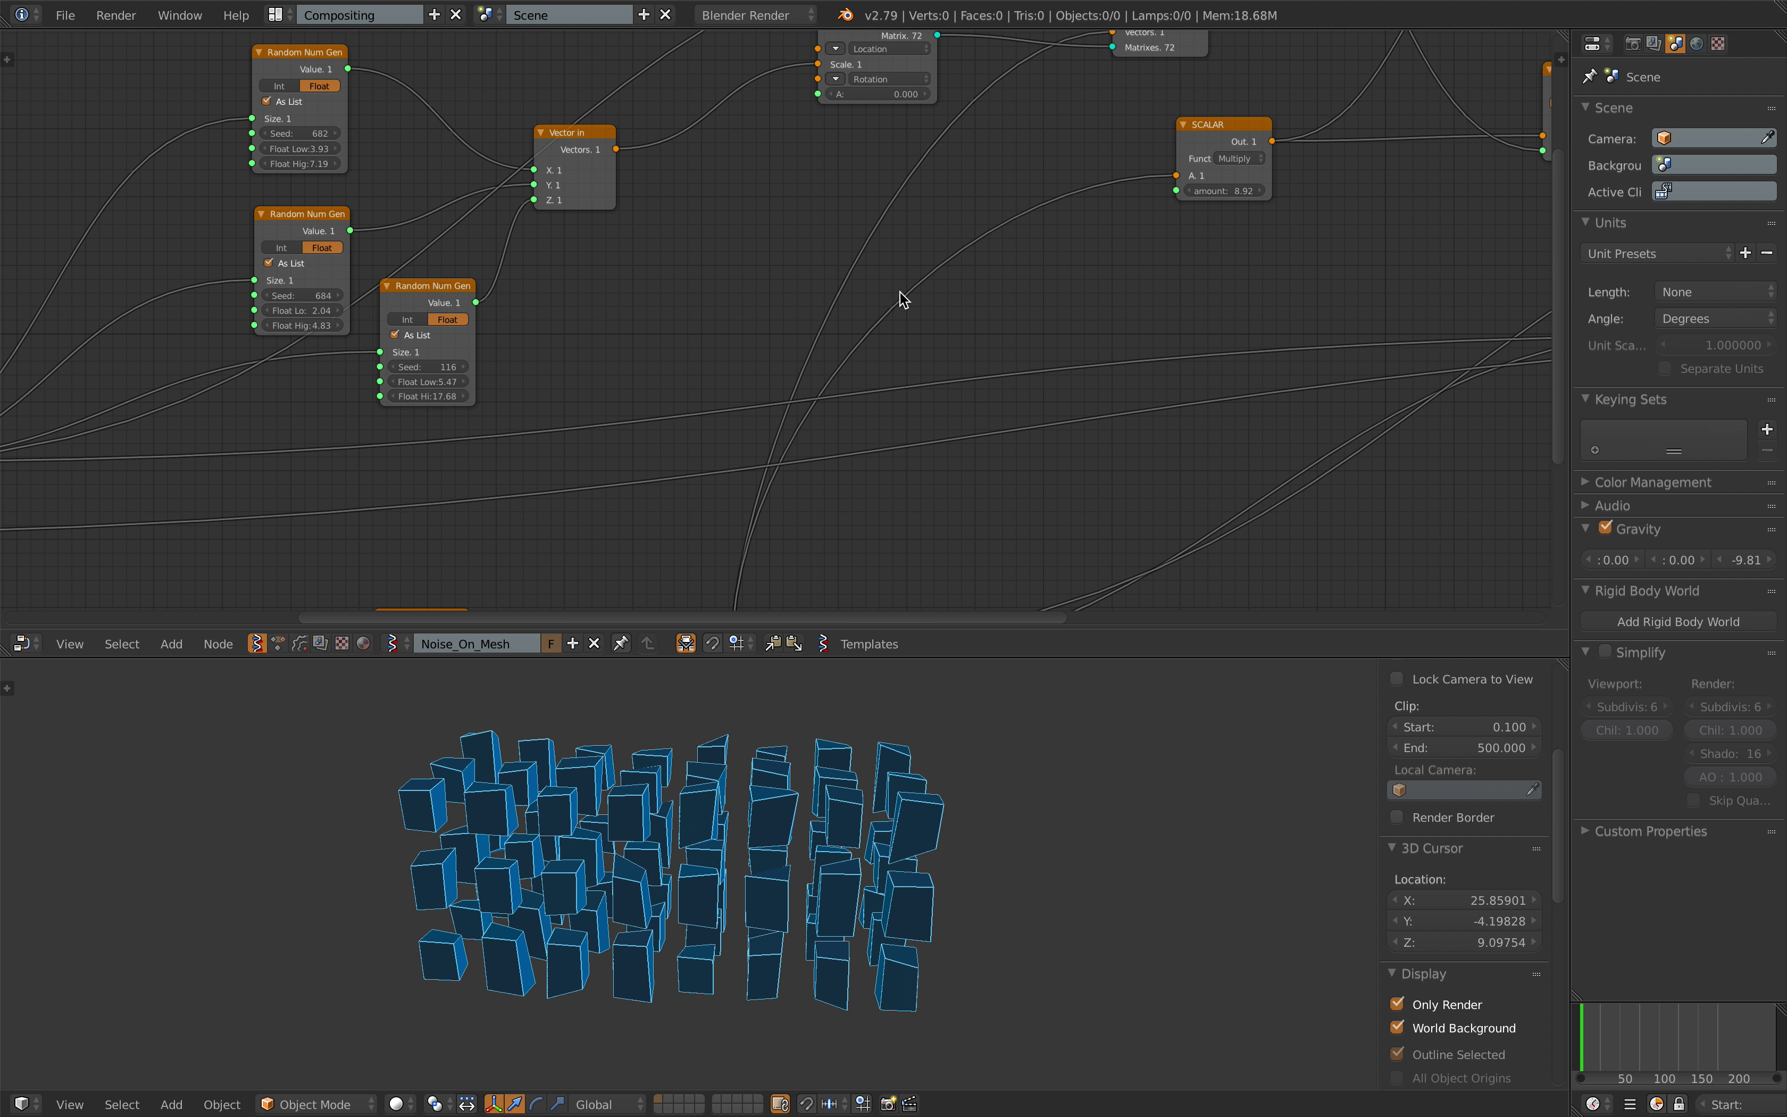
middle_drag(1066, 154, 894, 347)
middle_drag(1051, 188, 763, 302)
middle_drag(1025, 240, 837, 224)
scroll(937, 157, up, 5)
drag(990, 85, 961, 85)
middle_drag(1013, 105, 925, 89)
drag(933, 366, 878, 354)
middle_drag(897, 266, 825, 323)
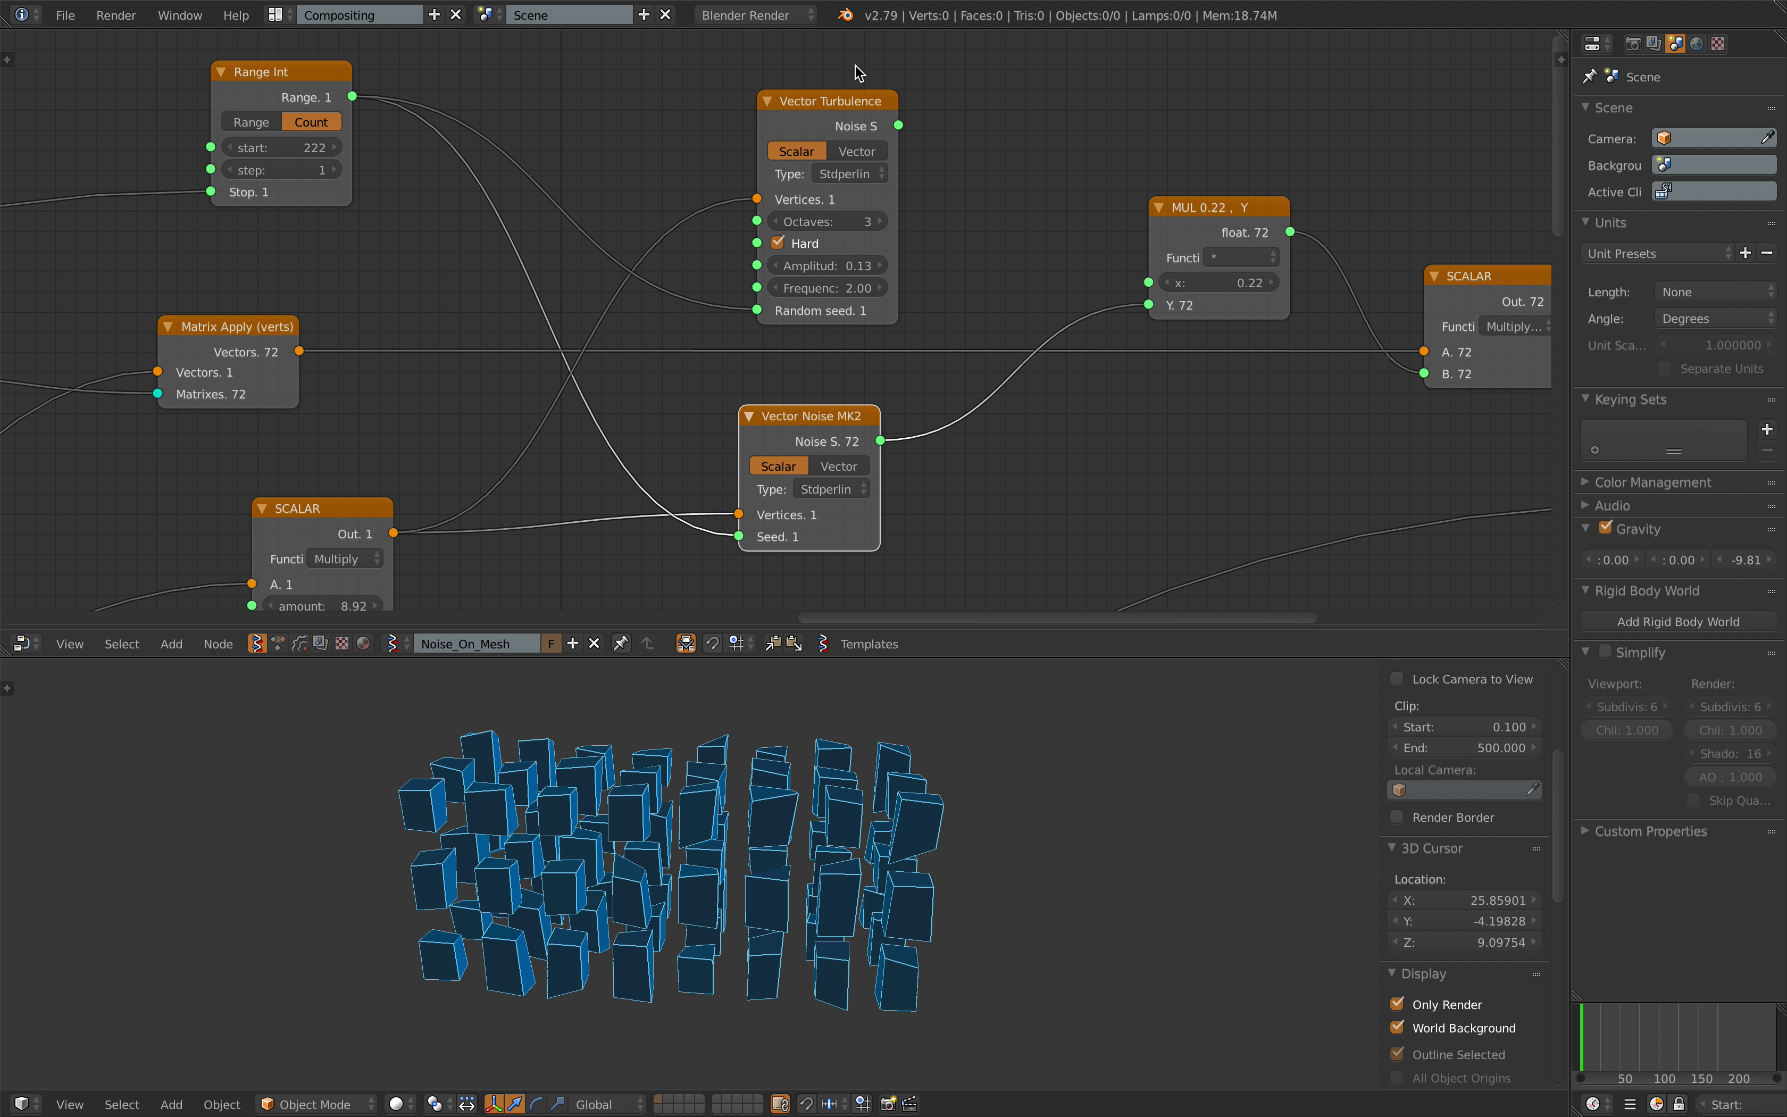
drag(861, 101, 854, 87)
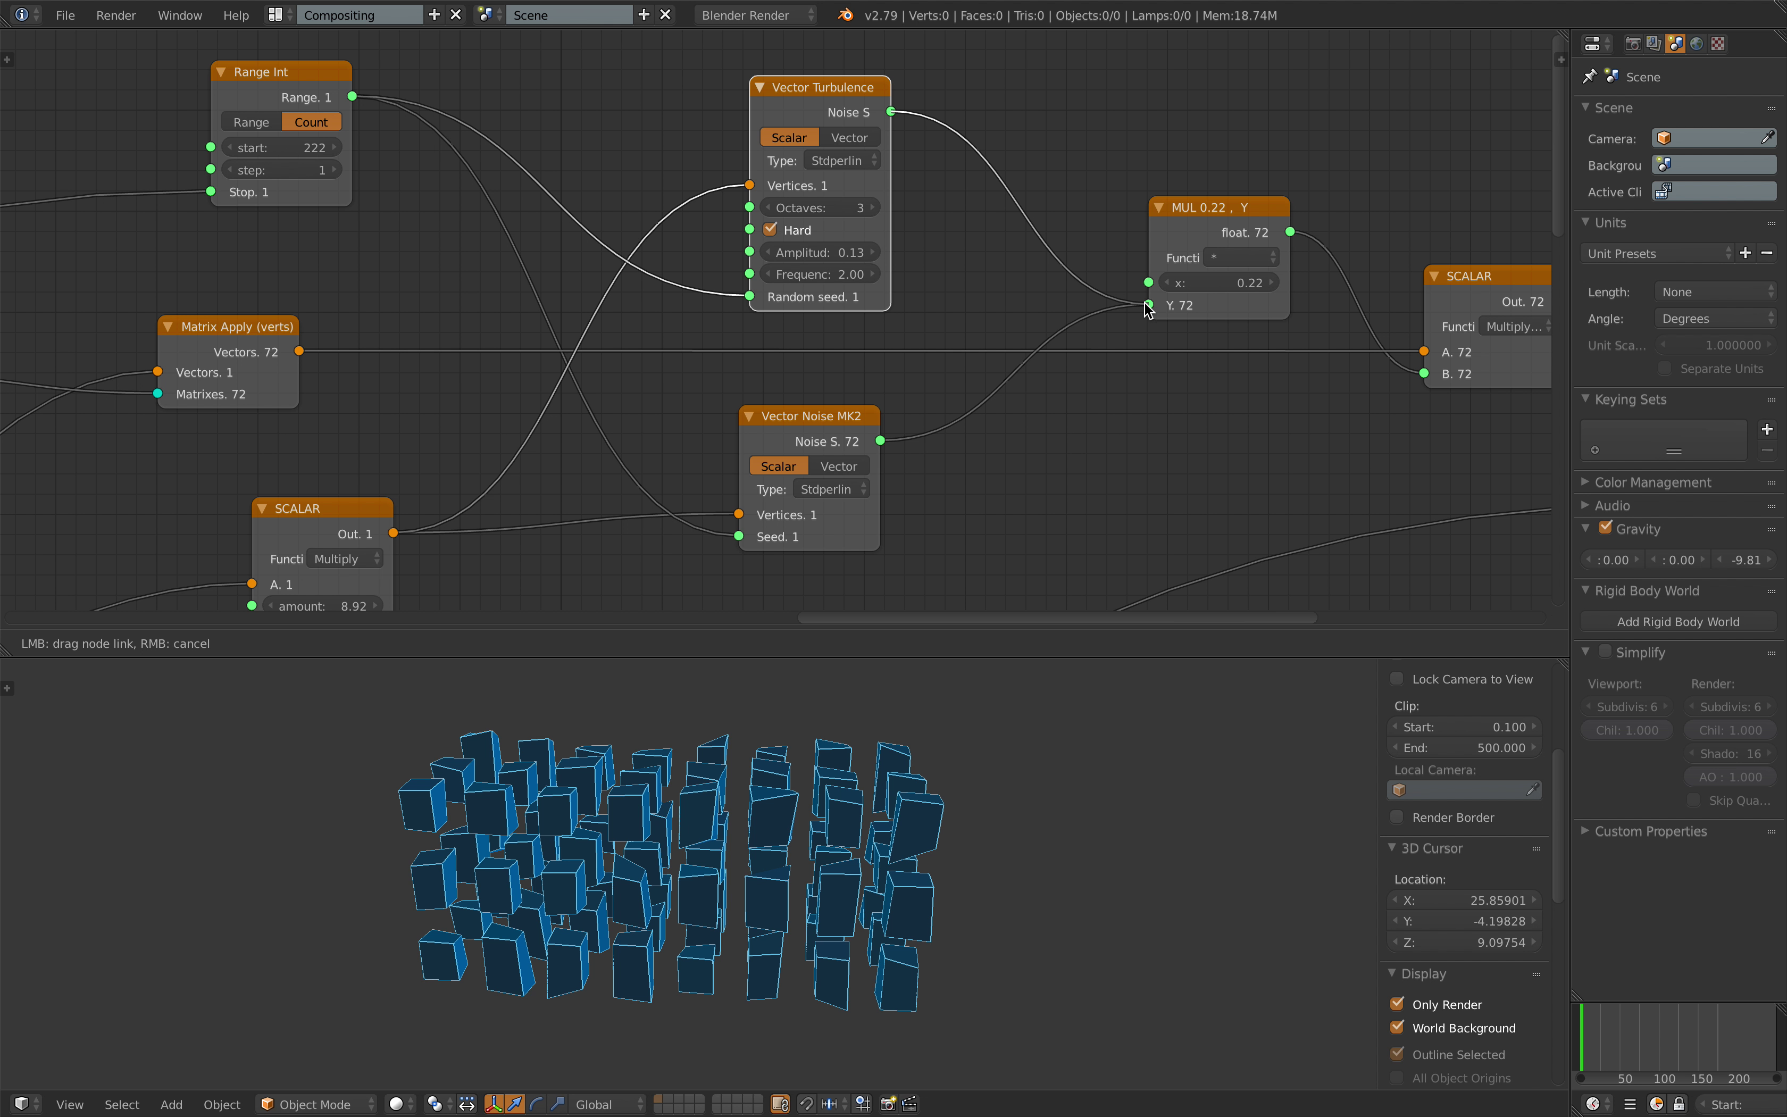
Connect Vector Turbulence's noise output to the MUL node's Y input and set its x multiplier to about 0.29.
drag(1145, 302, 1148, 304)
drag(1249, 283, 1259, 282)
middle_drag(960, 820, 934, 731)
Connect Vector Noise MK2's output to the MUL node's Y input and set the x multiplier to about 0.3.
drag(881, 441, 963, 406)
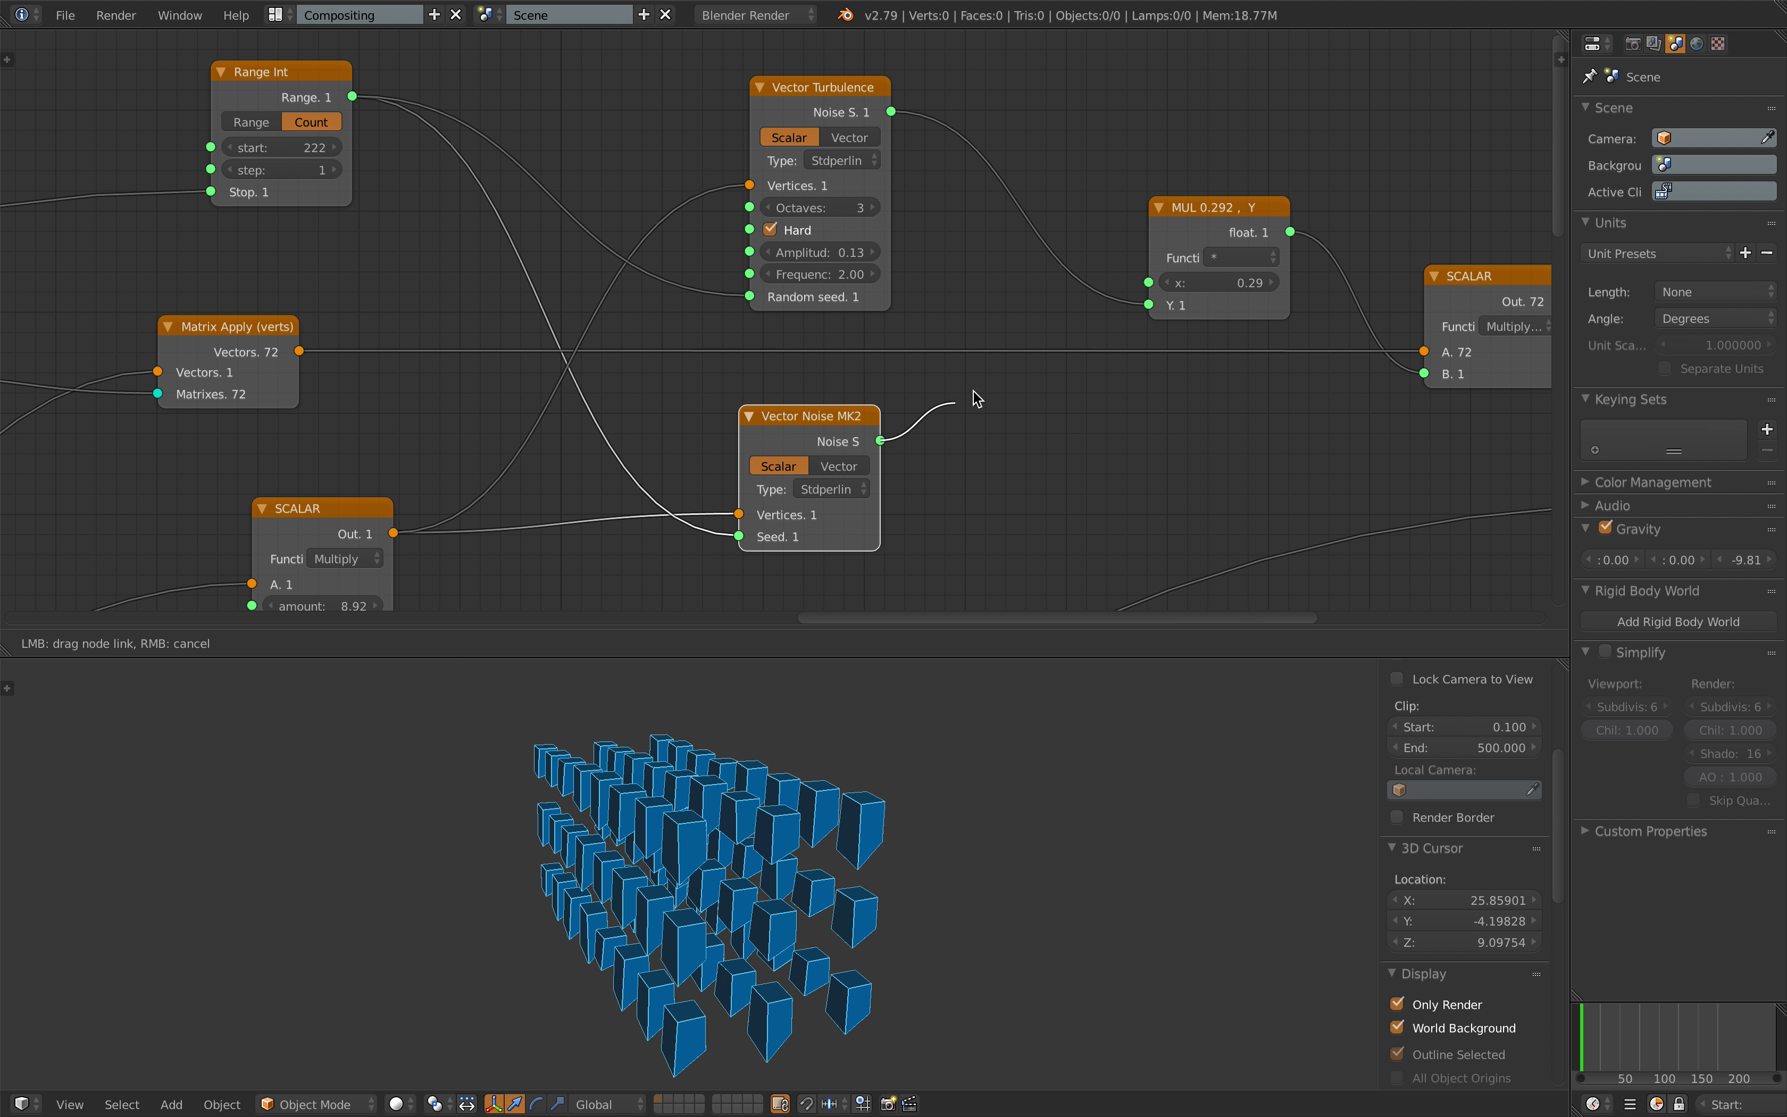
drag(1158, 299, 1225, 286)
middle_drag(941, 880, 721, 864)
Connect the IcoSphere's Vertices and Faces to the two reroute points in place of the Box, and set its Subdivisions to 2.
scroll(743, 569, down, 5)
middle_drag(698, 615, 897, 260)
middle_drag(384, 565, 1025, 226)
scroll(893, 266, up, 4)
drag(463, 195, 498, 162)
scroll(502, 161, up, 2)
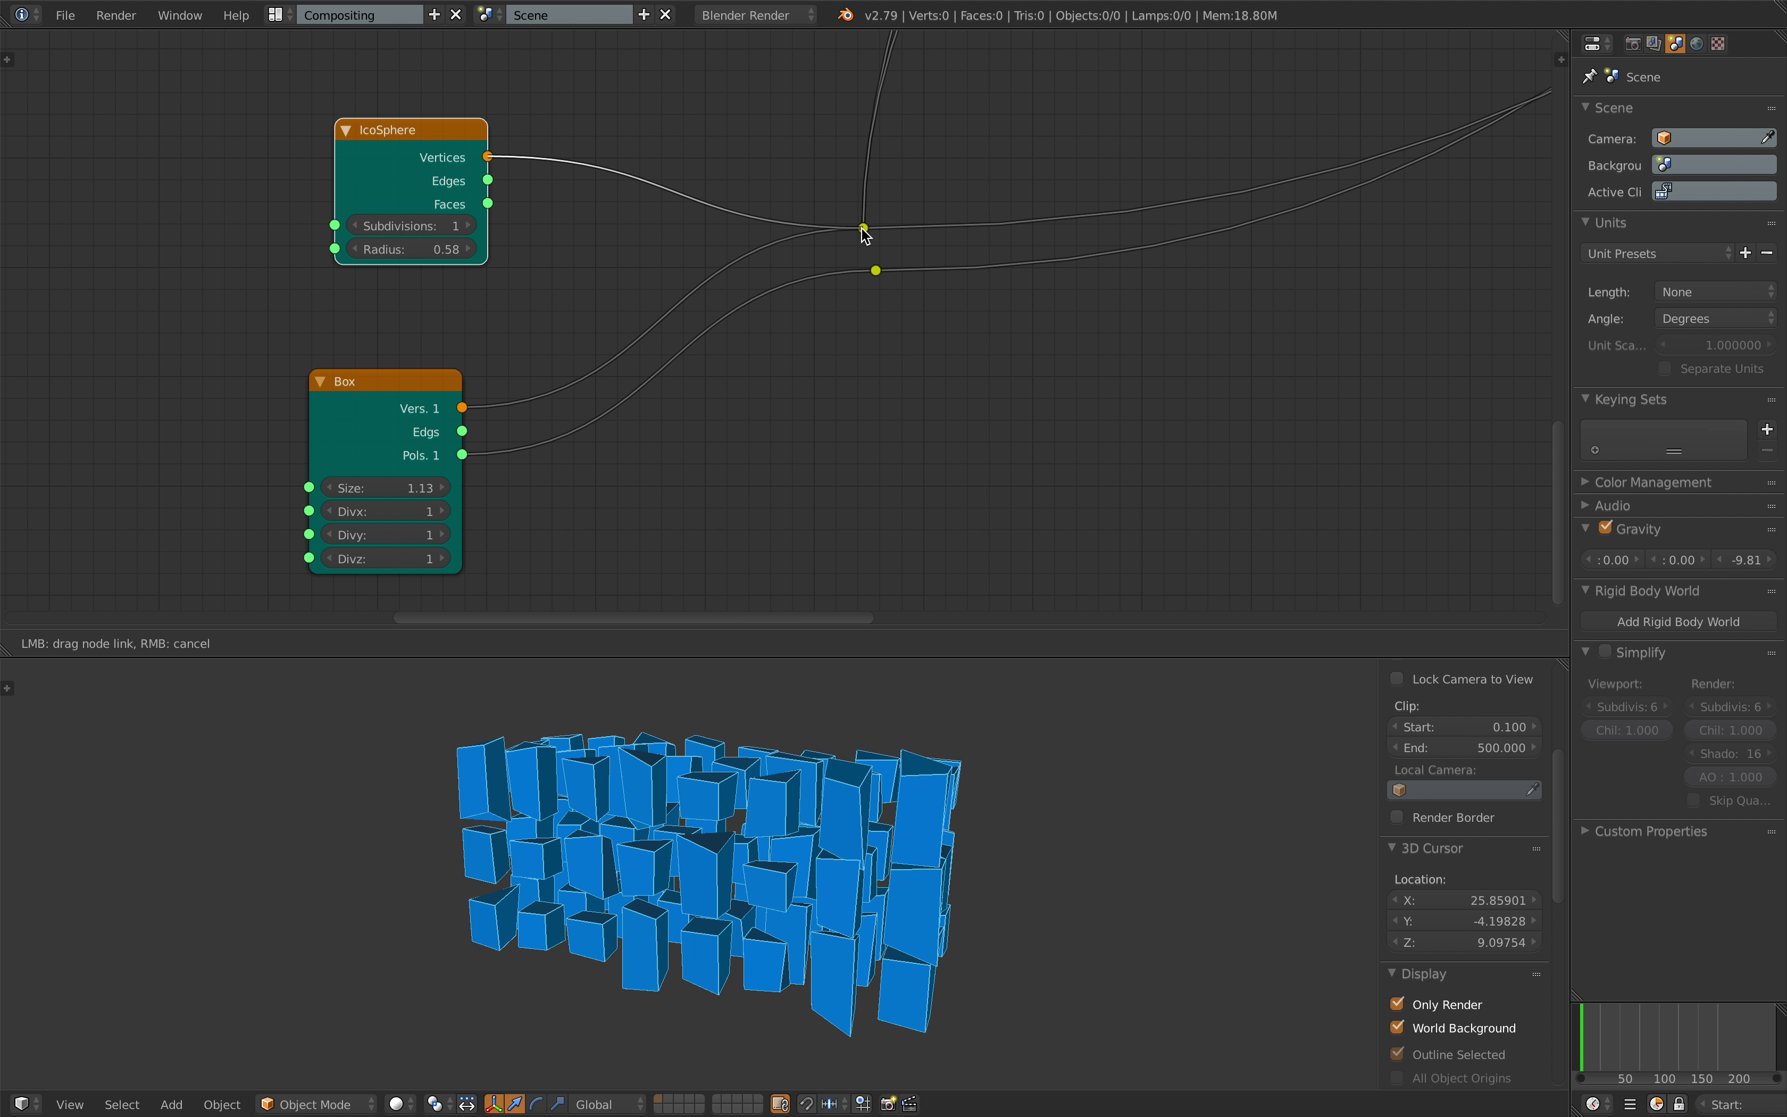
drag(863, 228, 878, 271)
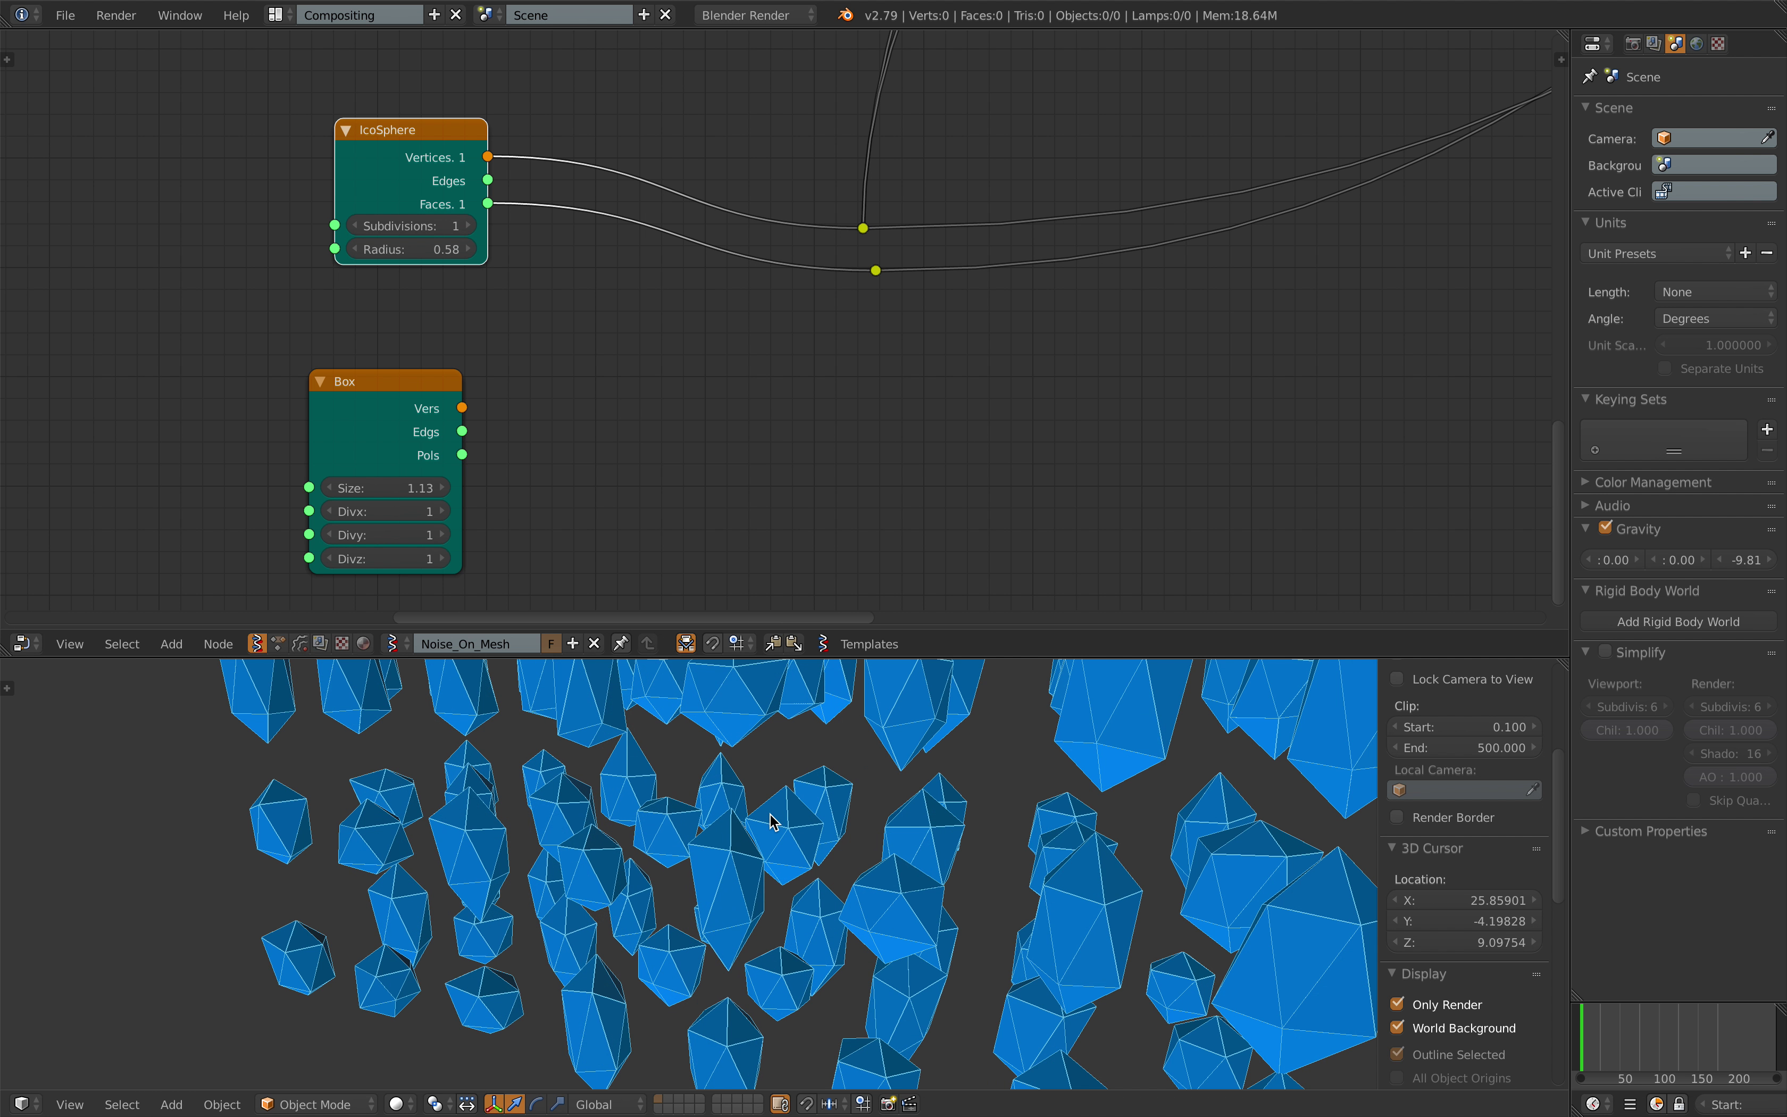
click(464, 227)
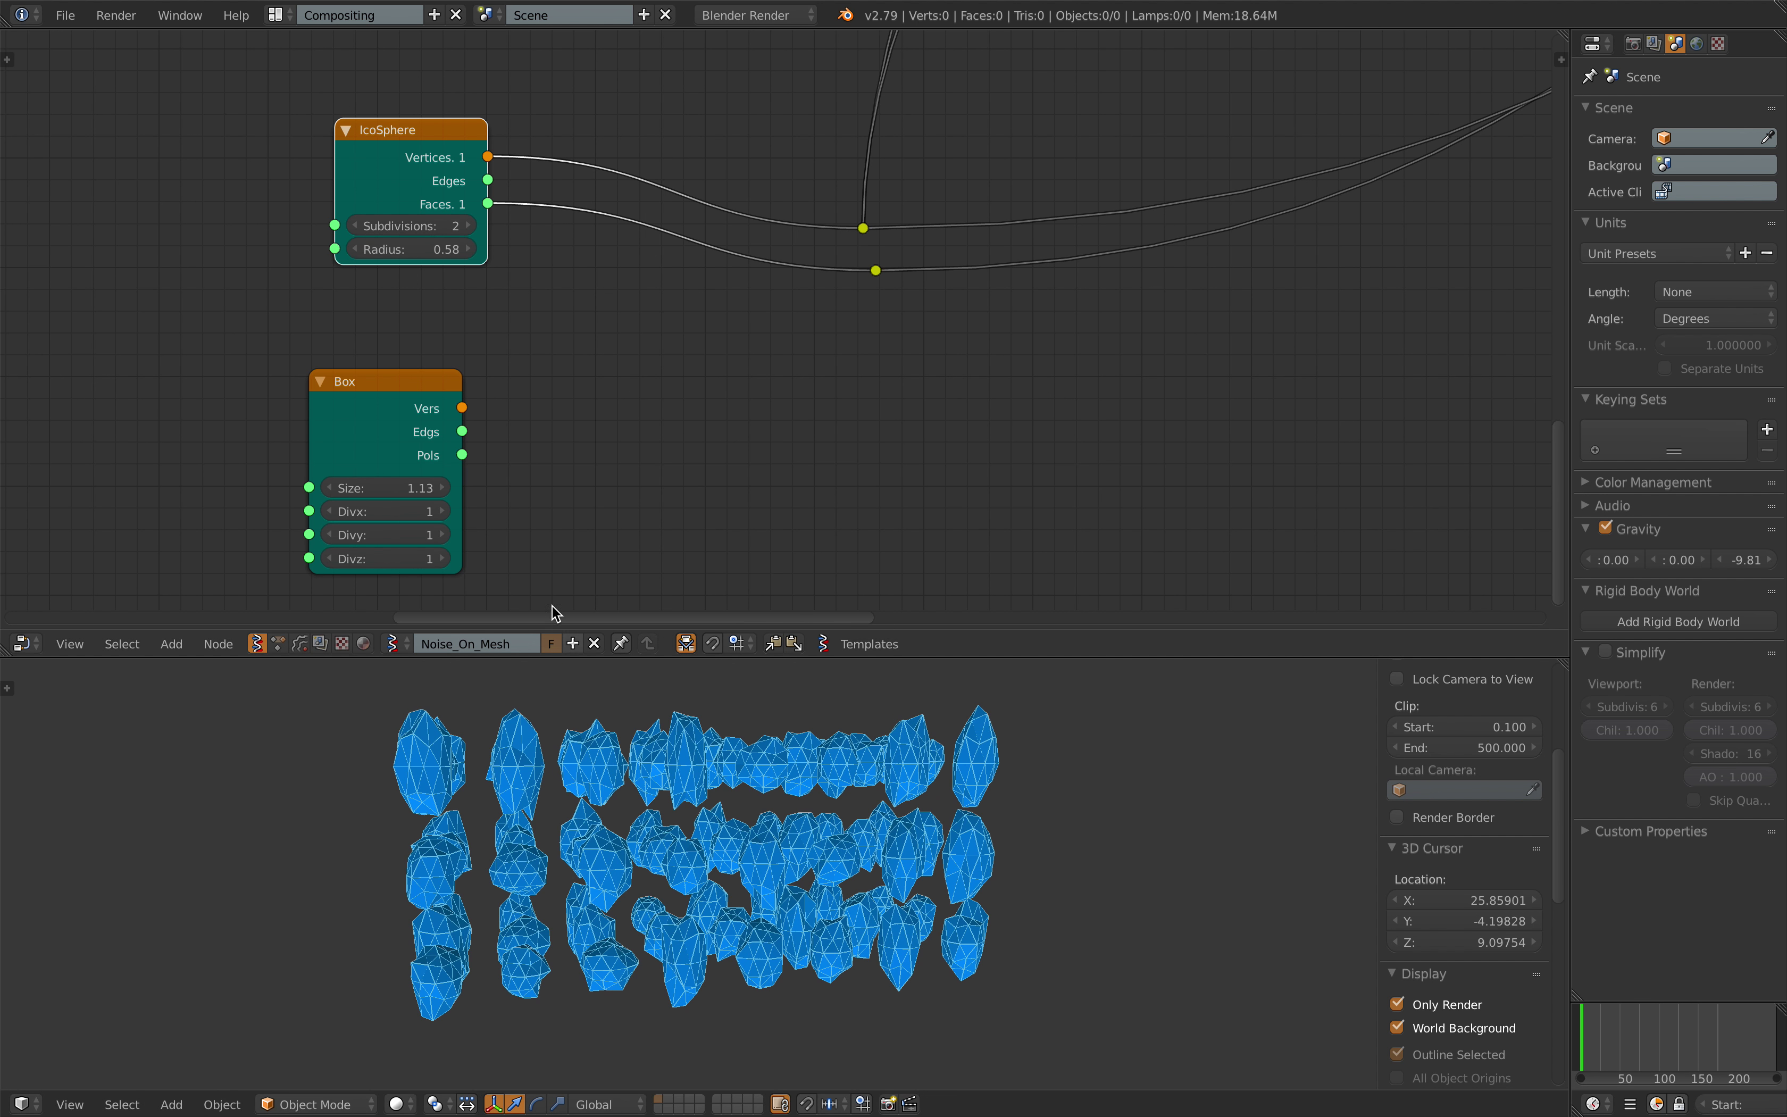
mouse_move(416, 253)
mouse_down()
mouse_move(509, 253)
mouse_move(418, 253)
mouse_up()
Examine the node chain from the noise nodes through to the Viewer Draw node.
scroll(886, 192, down, 4)
middle_drag(1041, 74, 797, 484)
scroll(799, 491, up, 2)
middle_drag(1219, 228, 977, 314)
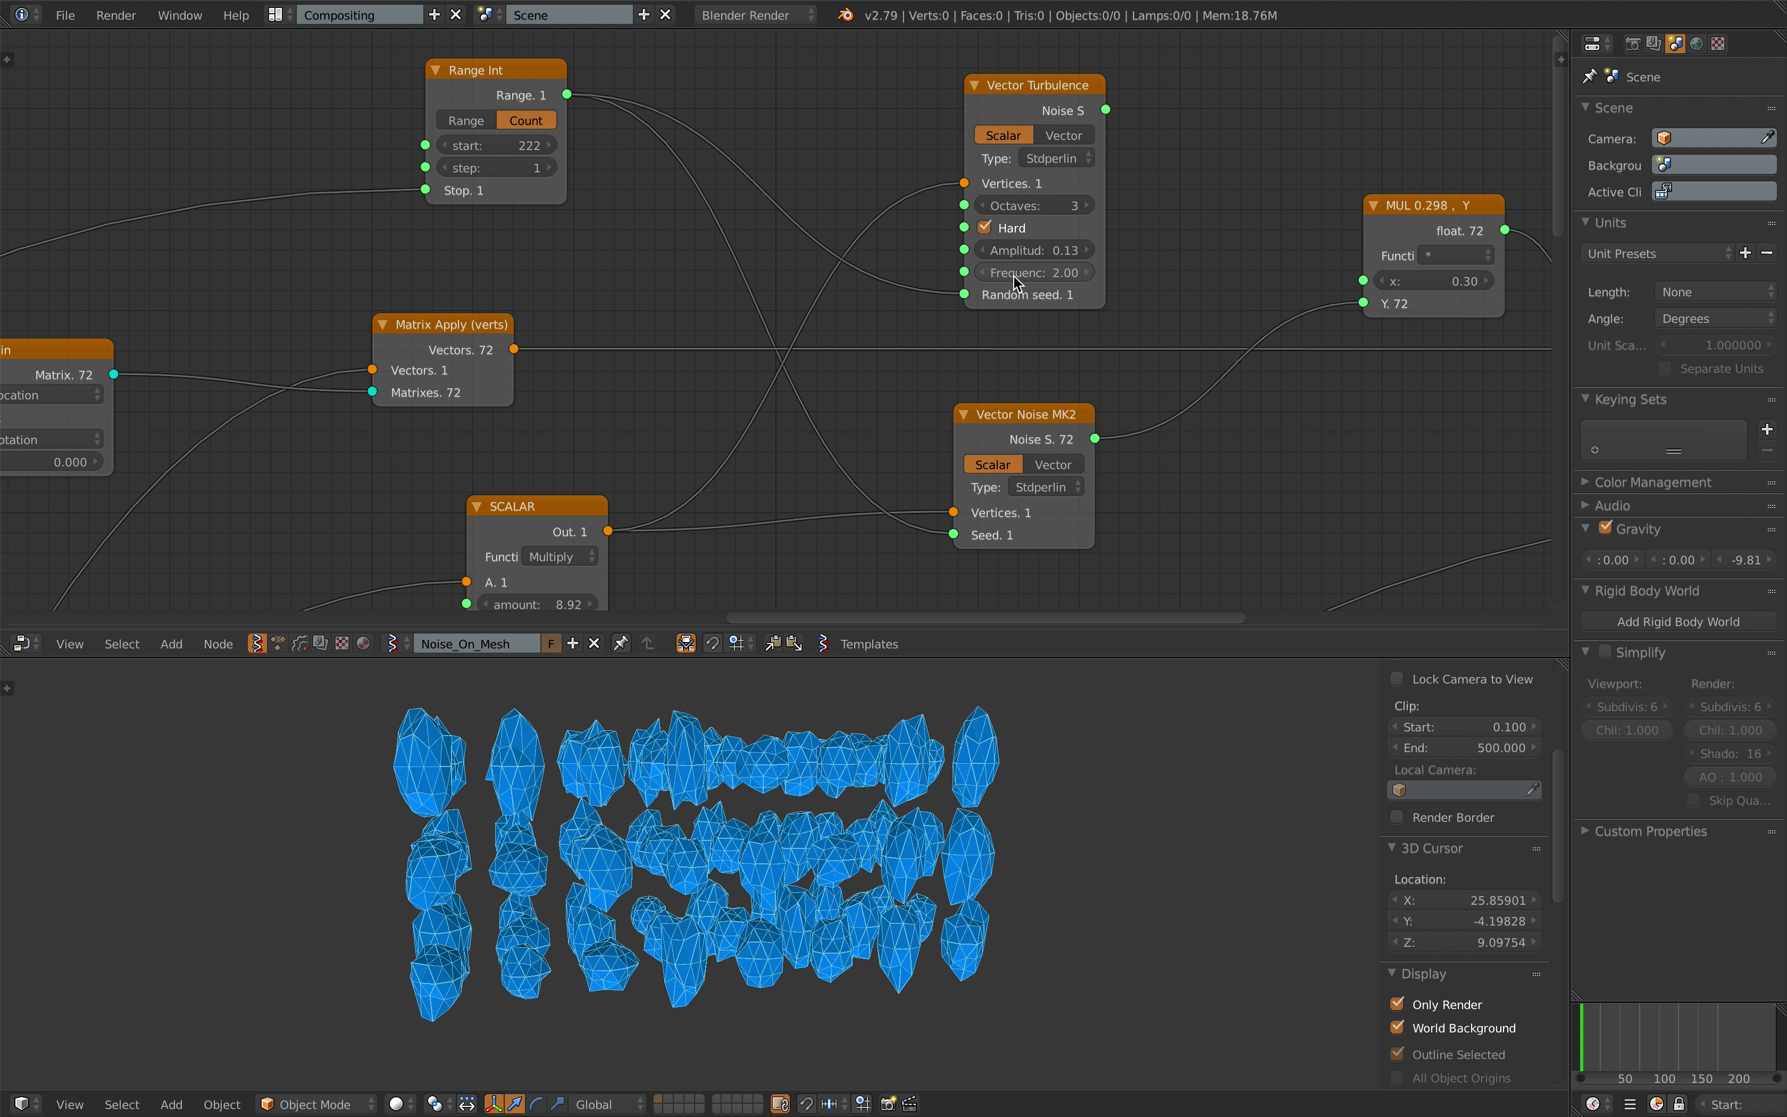
drag(485, 330, 490, 307)
scroll(841, 359, down, 1)
middle_drag(841, 359, 183, 395)
middle_drag(1135, 387, 631, 367)
mouse_move(734, 514)
middle_down()
mouse_move(578, 402)
mouse_move(580, 320)
mouse_move(472, 233)
middle_up()
scroll(658, 410, up, 1)
scroll(565, 282, up, 3)
drag(839, 363, 845, 325)
mouse_move(845, 322)
middle_down()
mouse_move(871, 234)
mouse_move(847, 151)
middle_up()
scroll(878, 292, up, 2)
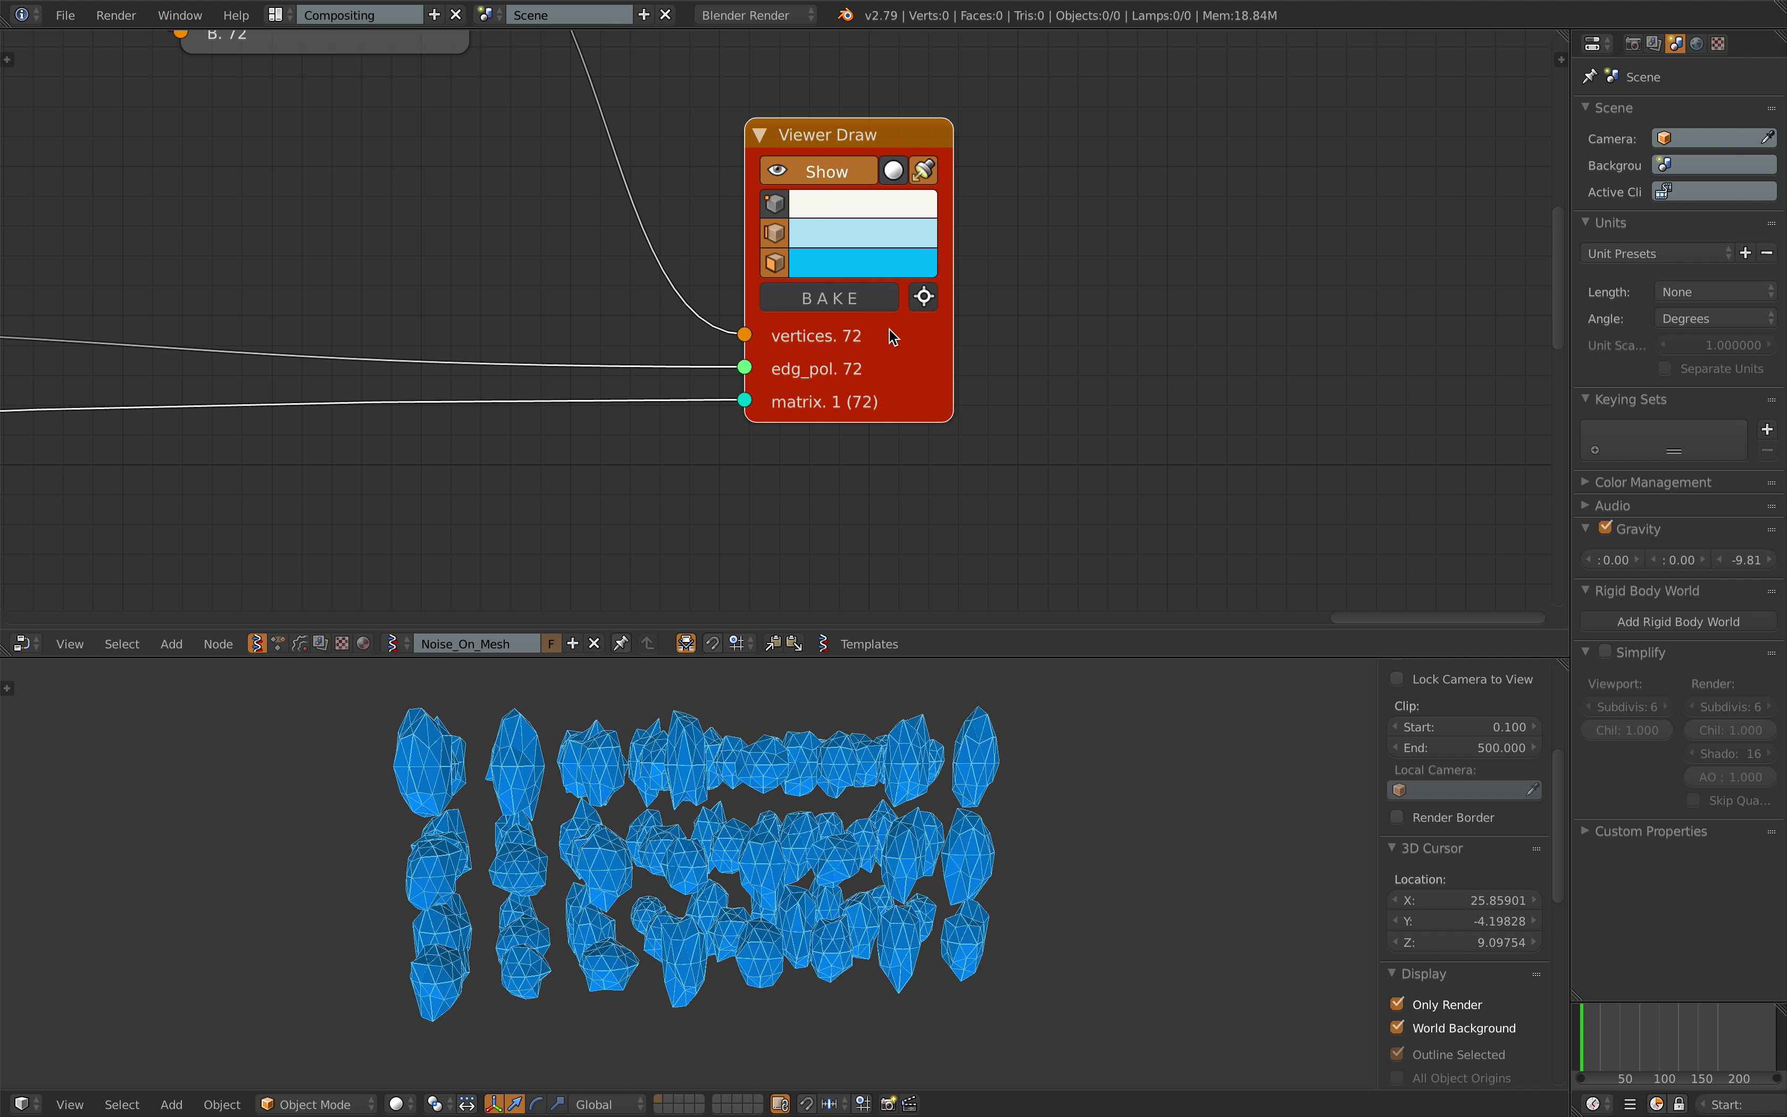
Set the Vector P Field node's xdim to 3.
scroll(591, 388, down, 7)
mouse_move(473, 384)
middle_down()
mouse_move(1307, 363)
mouse_move(1226, 329)
middle_up()
scroll(489, 359, down, 3)
middle_drag(466, 339, 1391, 222)
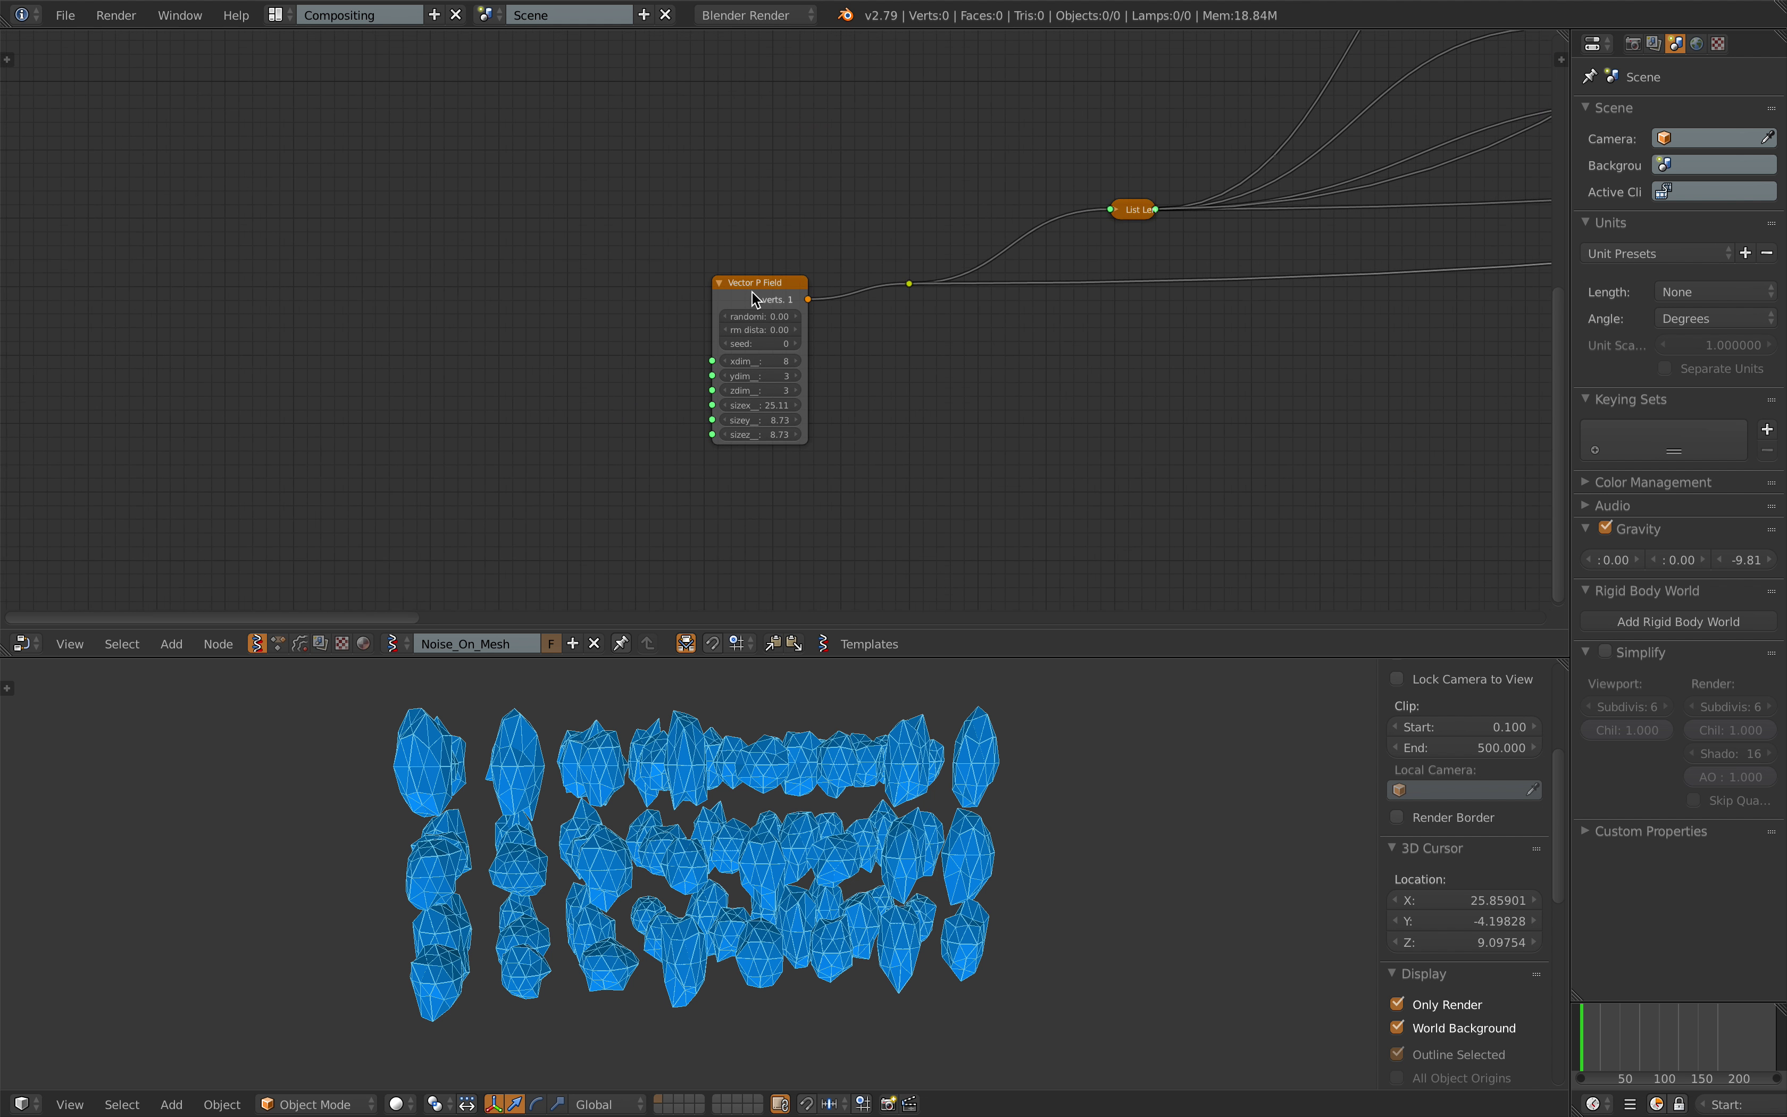
scroll(766, 302, up, 5)
drag(739, 281, 665, 206)
scroll(739, 333, up, 2)
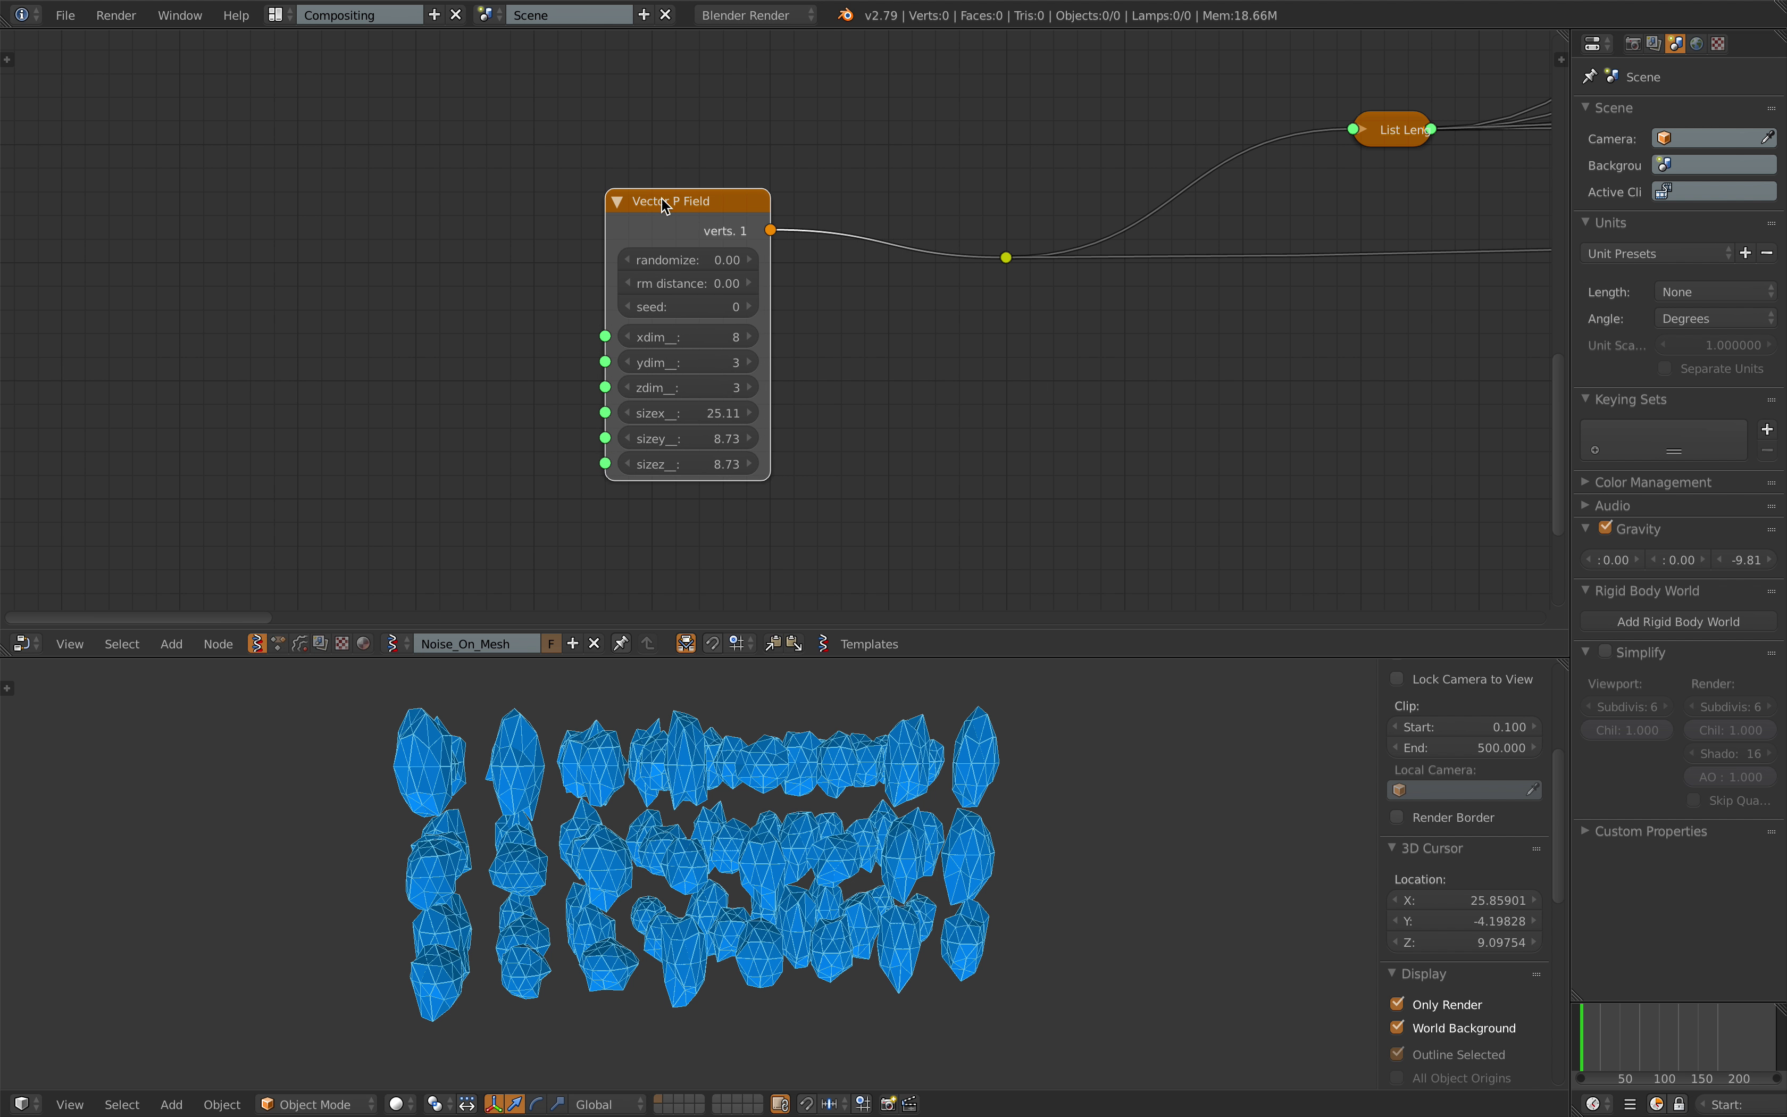
click(707, 337)
text(3)
key(Return)
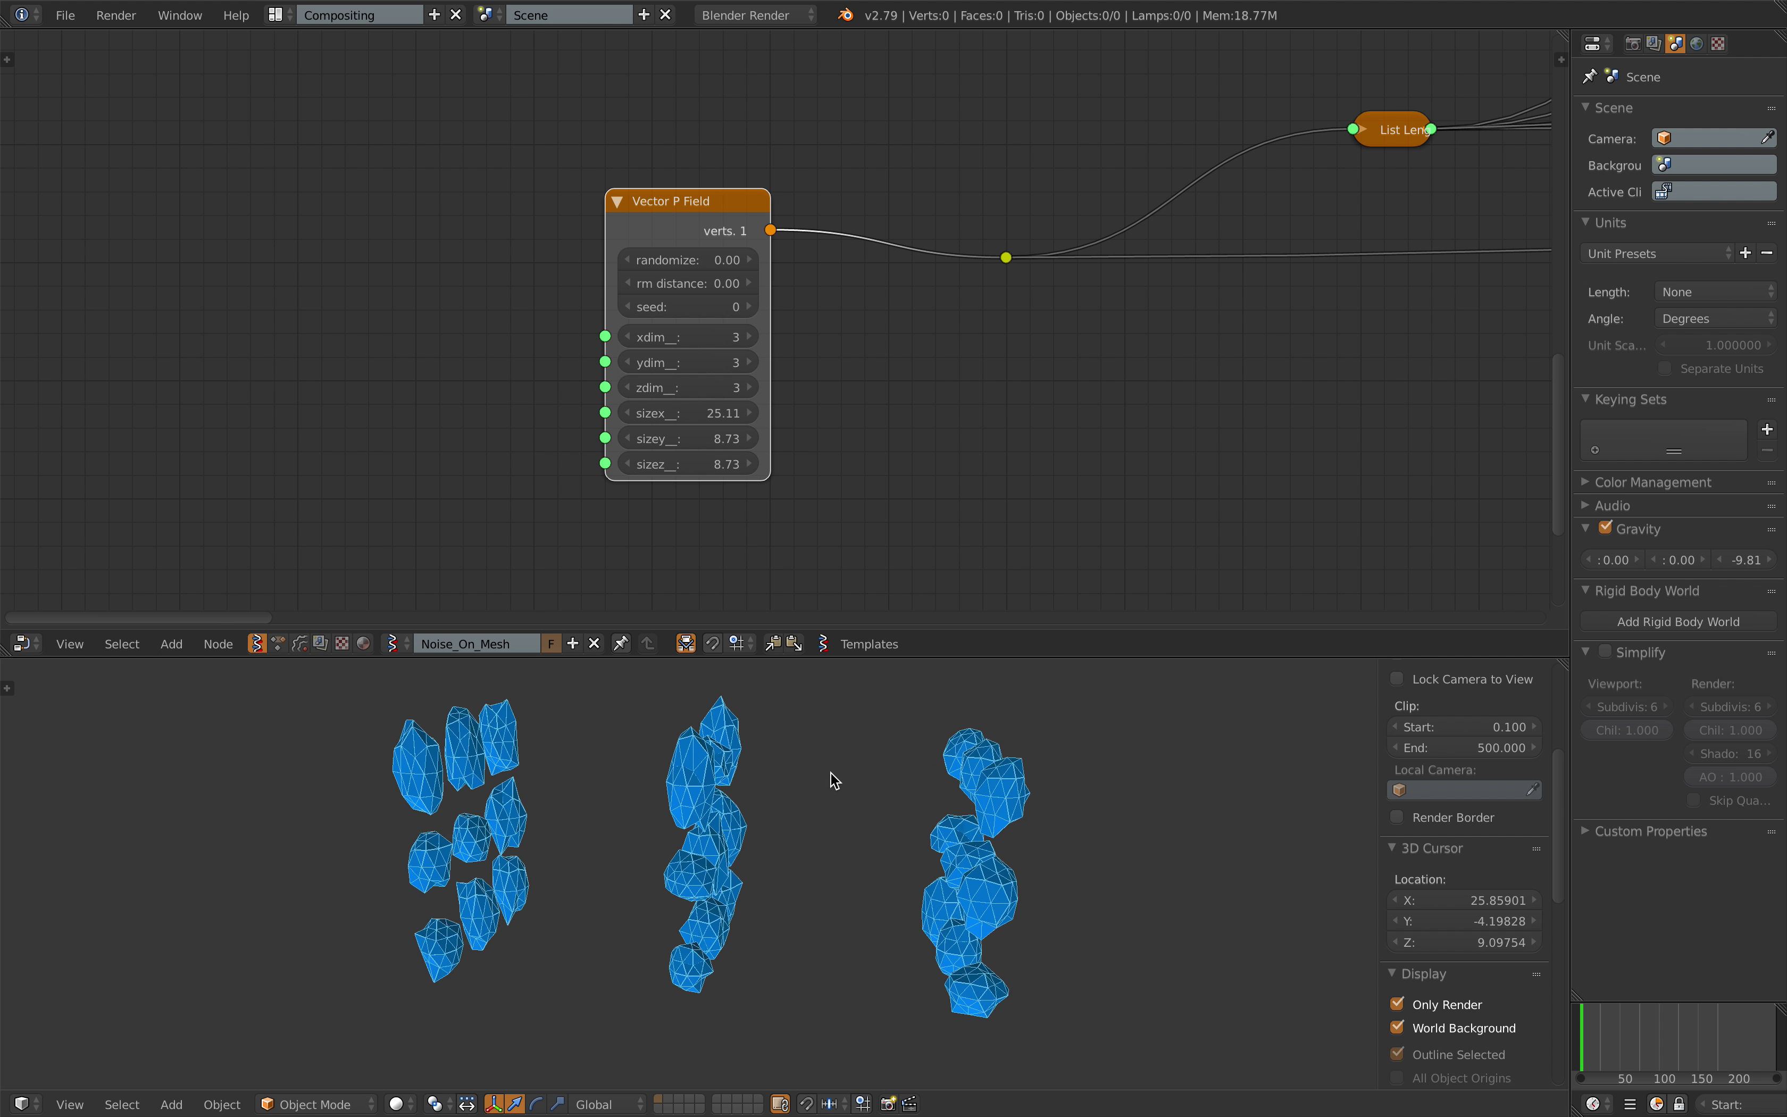
Set the Vector P Field's xdim to 5 and its sizes to about 23.61, 14.01 and 8.67, and move the node aside.
double_click(749, 337)
drag(713, 416, 718, 463)
key(g)
click(111, 205)
Add a Plane MK2 node and connect its Vertices to the reroute point in place of the Vector P Field.
scroll(739, 396, down, 4)
middle_drag(739, 396, 732, 337)
key(alt+space)
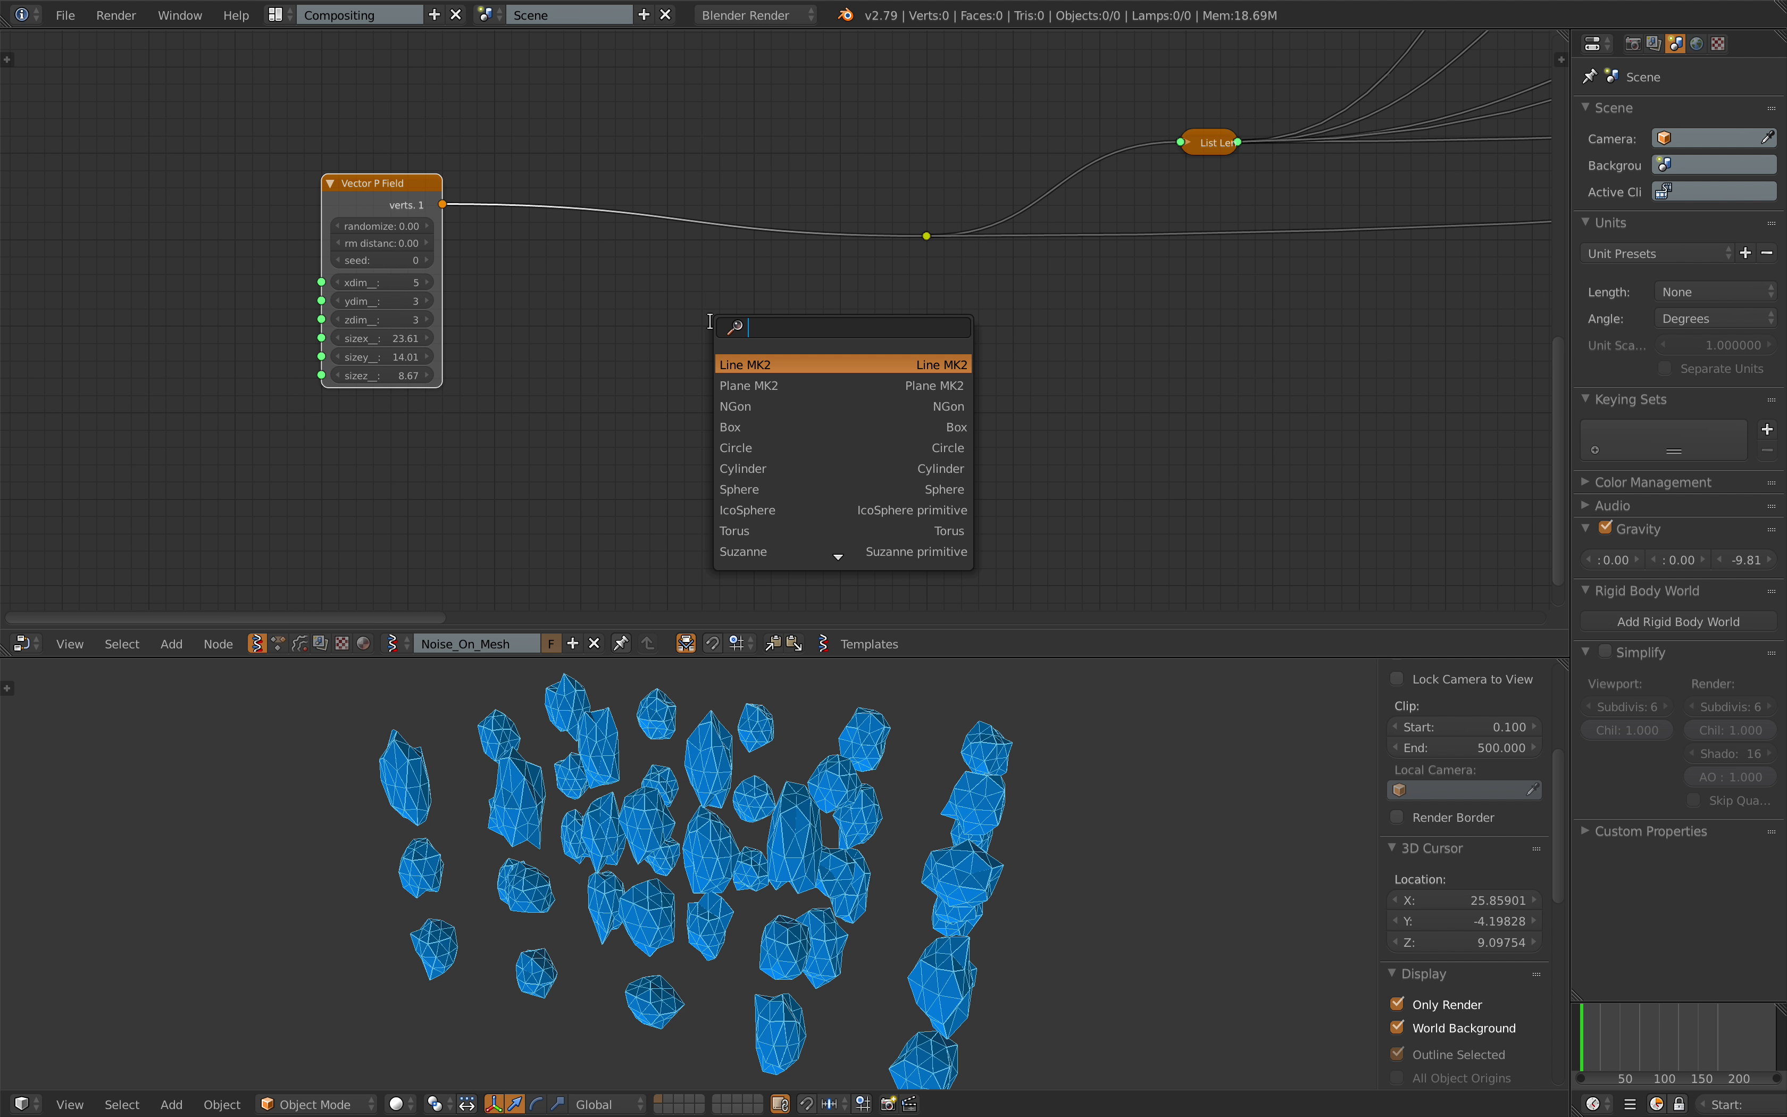
text(pla)
key(Return)
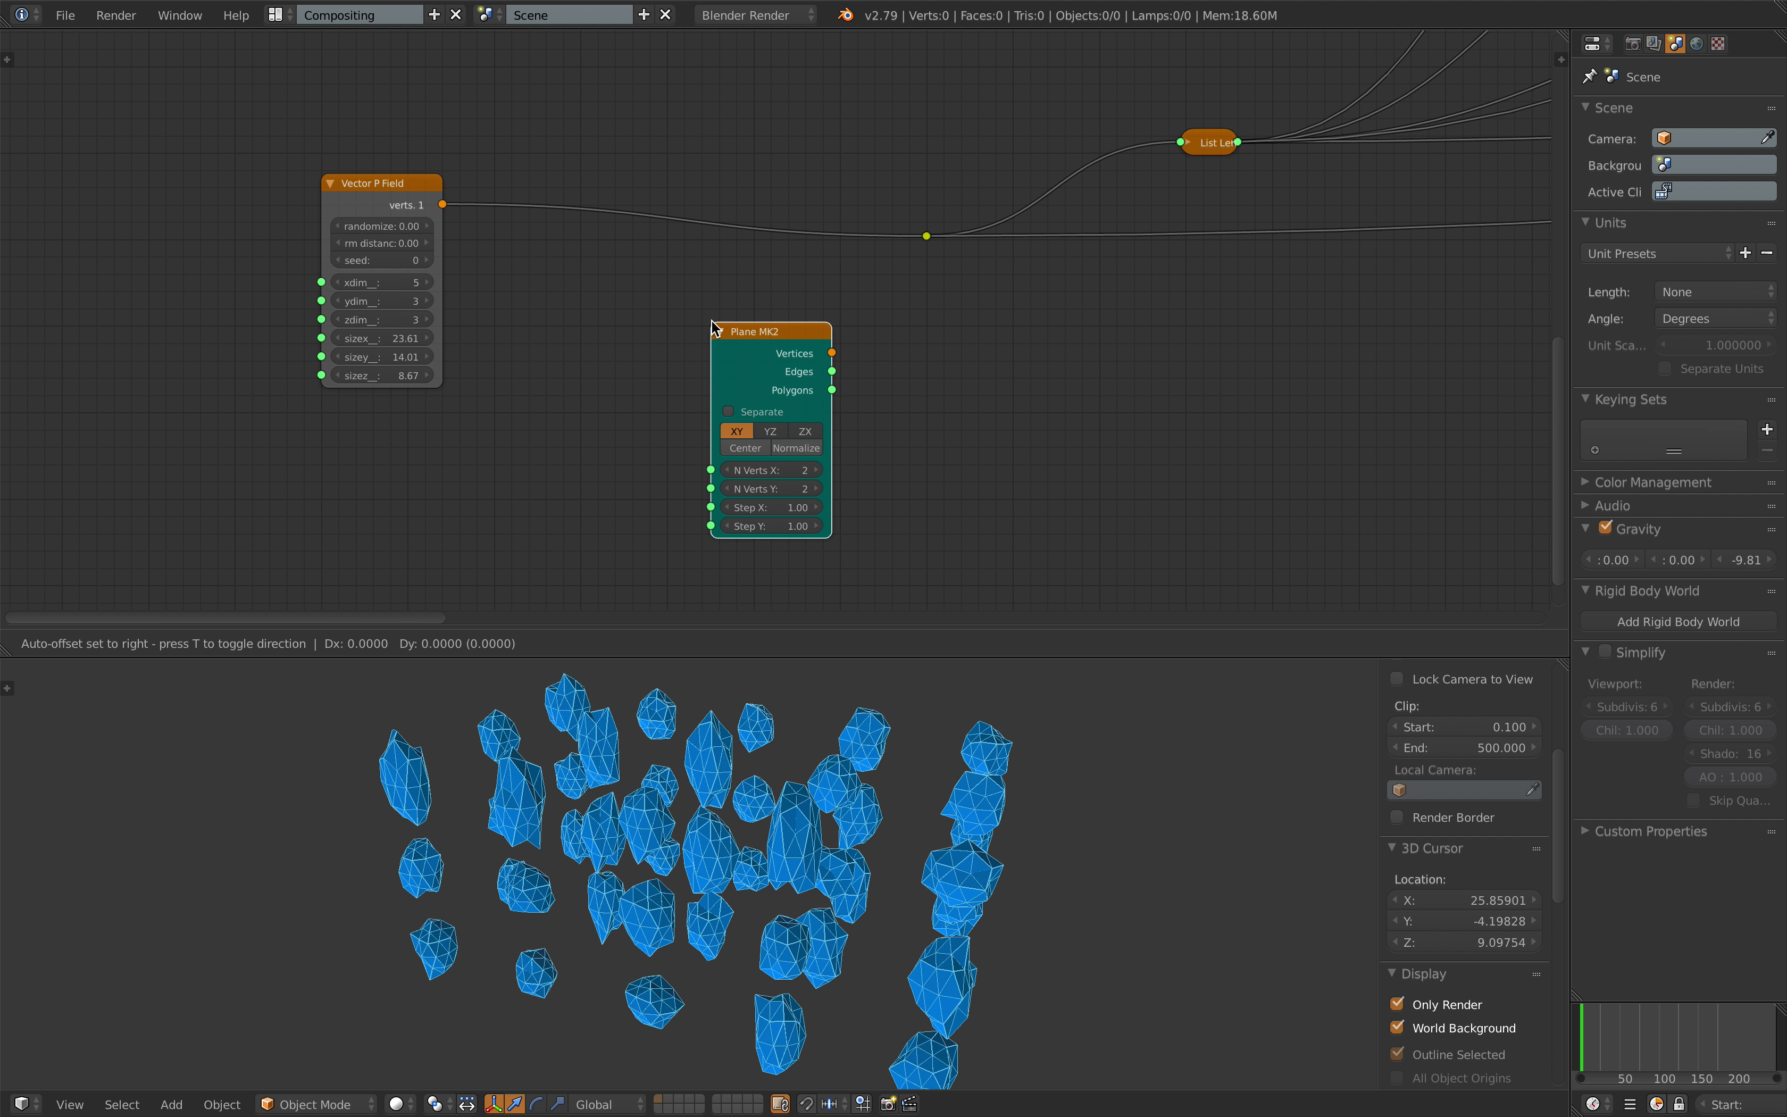
click(689, 271)
drag(929, 234, 927, 235)
drag(774, 292, 734, 255)
Increase the Plane MK2 node's vertex counts and step sizes to spread out the stones, and save the file.
drag(732, 396, 739, 461)
middle_drag(878, 776, 970, 523)
scroll(970, 523, down, 5)
middle_drag(1506, 429, 958, 341)
scroll(929, 340, down, 8)
key(ctrl+s)
click(930, 389)
Bake the previewed stones into mesh objects from the Viewer Draw node.
mouse_move(1436, 296)
middle_down()
mouse_move(762, 367)
mouse_move(400, 454)
middle_up()
scroll(662, 316, up, 7)
scroll(662, 316, up, 7)
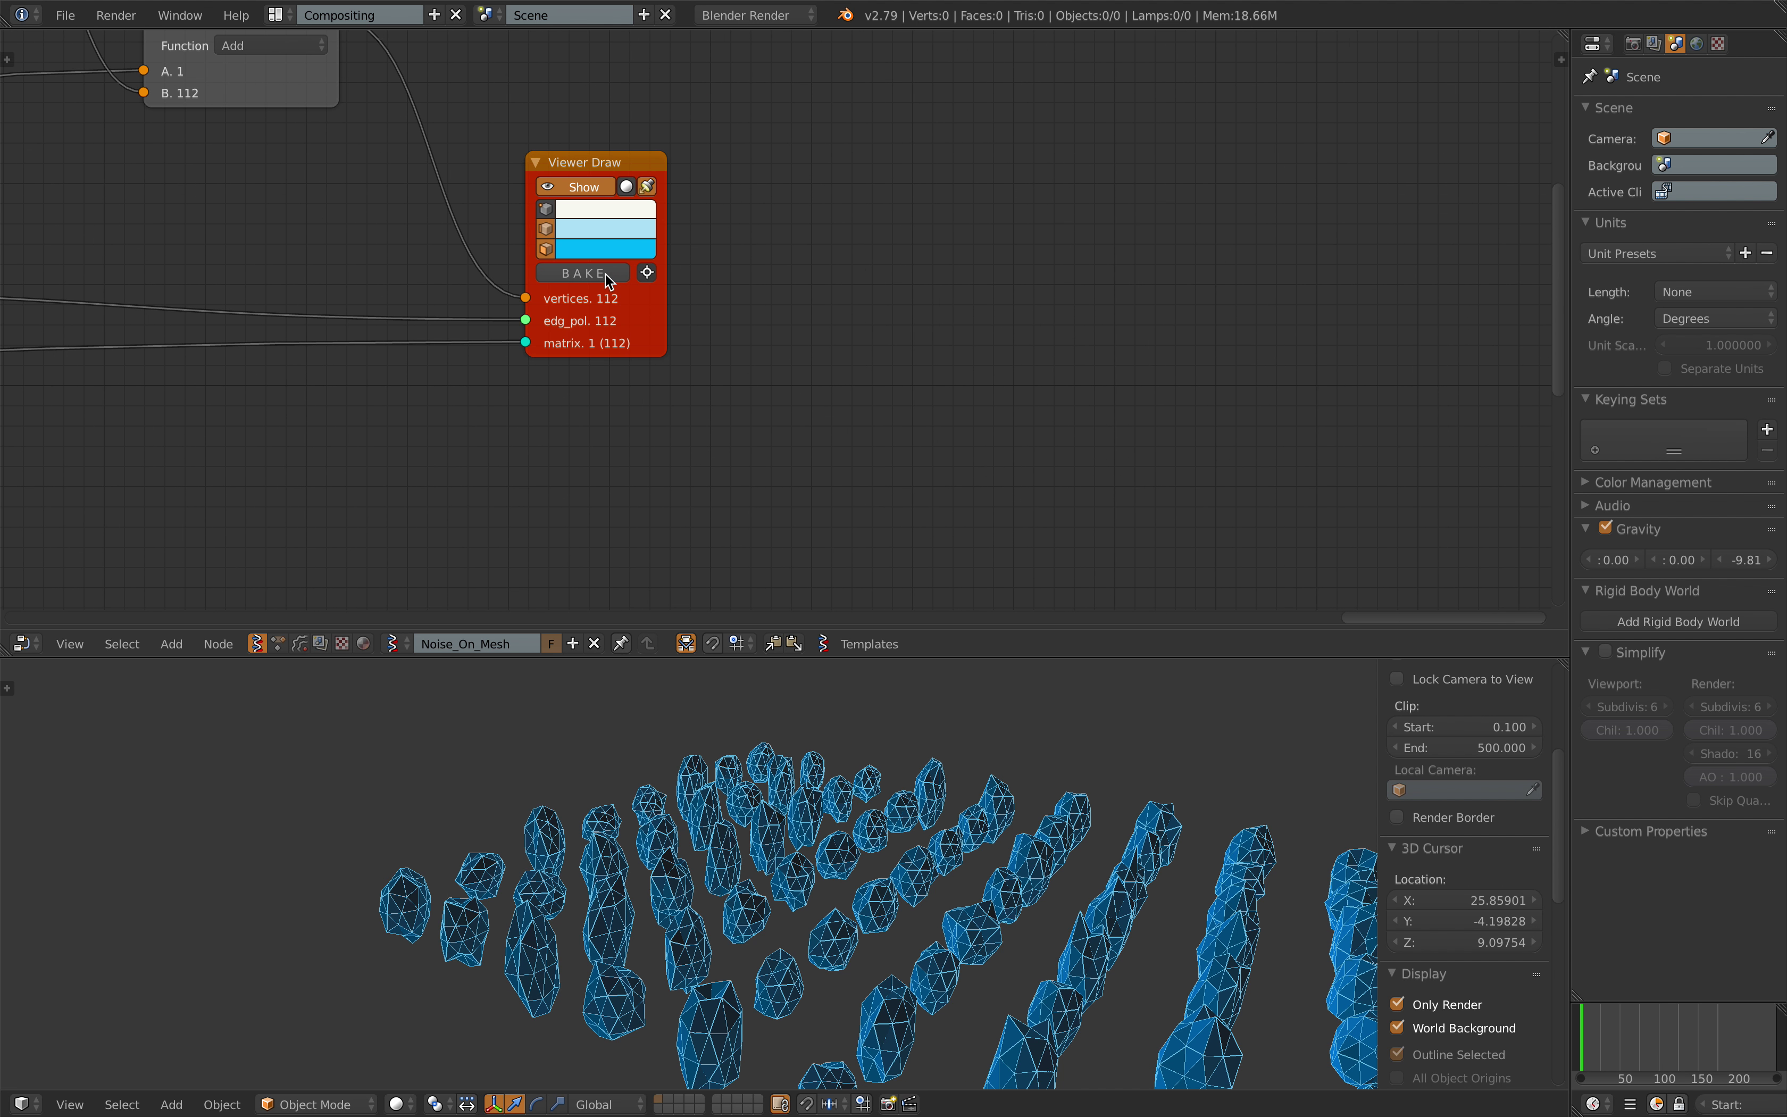
click(604, 276)
scroll(847, 783, down, 5)
Move all the baked stone meshes away from the live preview and save the file.
middle_drag(846, 784, 851, 781)
key(a)
key(g)
click(389, 723)
shift+middle_drag(414, 731, 683, 815)
scroll(717, 788, up, 4)
key(ctrl+s)
click(679, 808)
scroll(490, 520, down, 4)
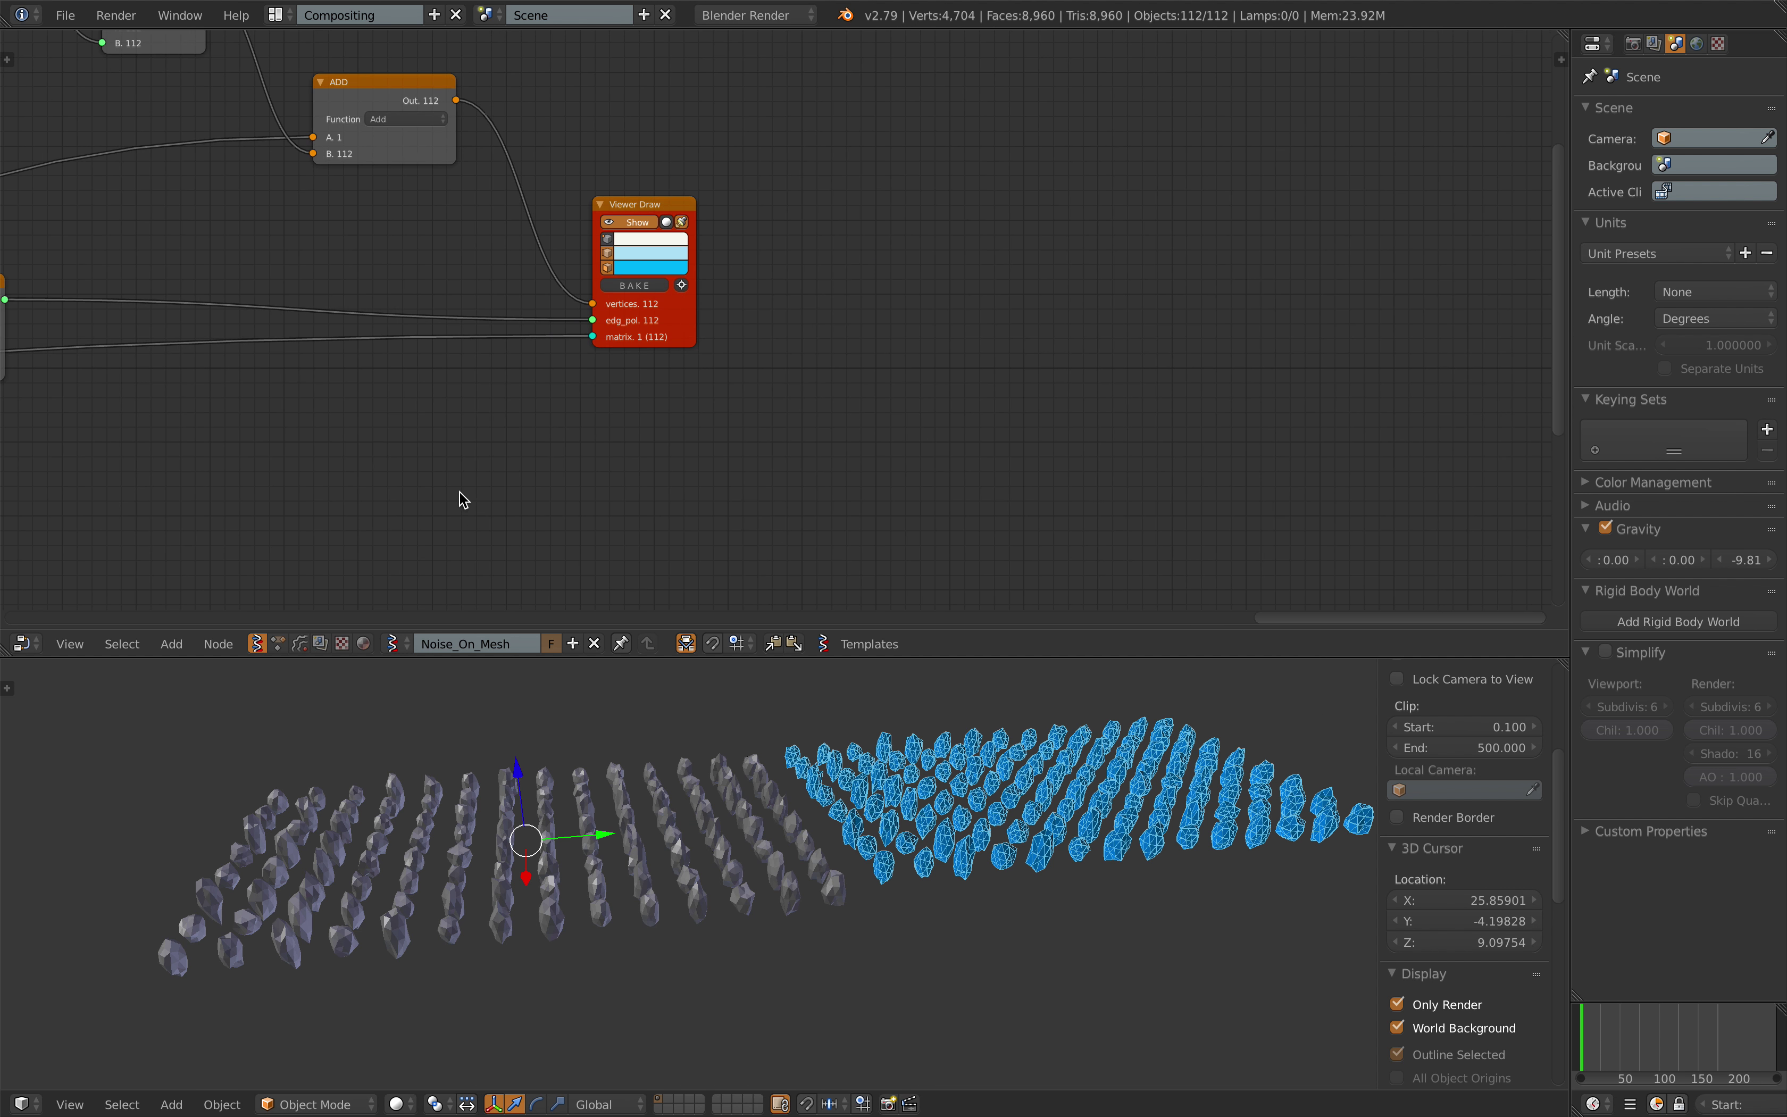
Select every node in the tree and save them as a preset named "stones".
middle_drag(446, 495, 960, 464)
scroll(768, 414, down, 11)
middle_drag(613, 332, 920, 369)
scroll(920, 369, down, 2)
middle_drag(745, 386, 903, 358)
key(a)
key(a)
scroll(800, 395, down, 4)
key(a)
key(a)
key(a)
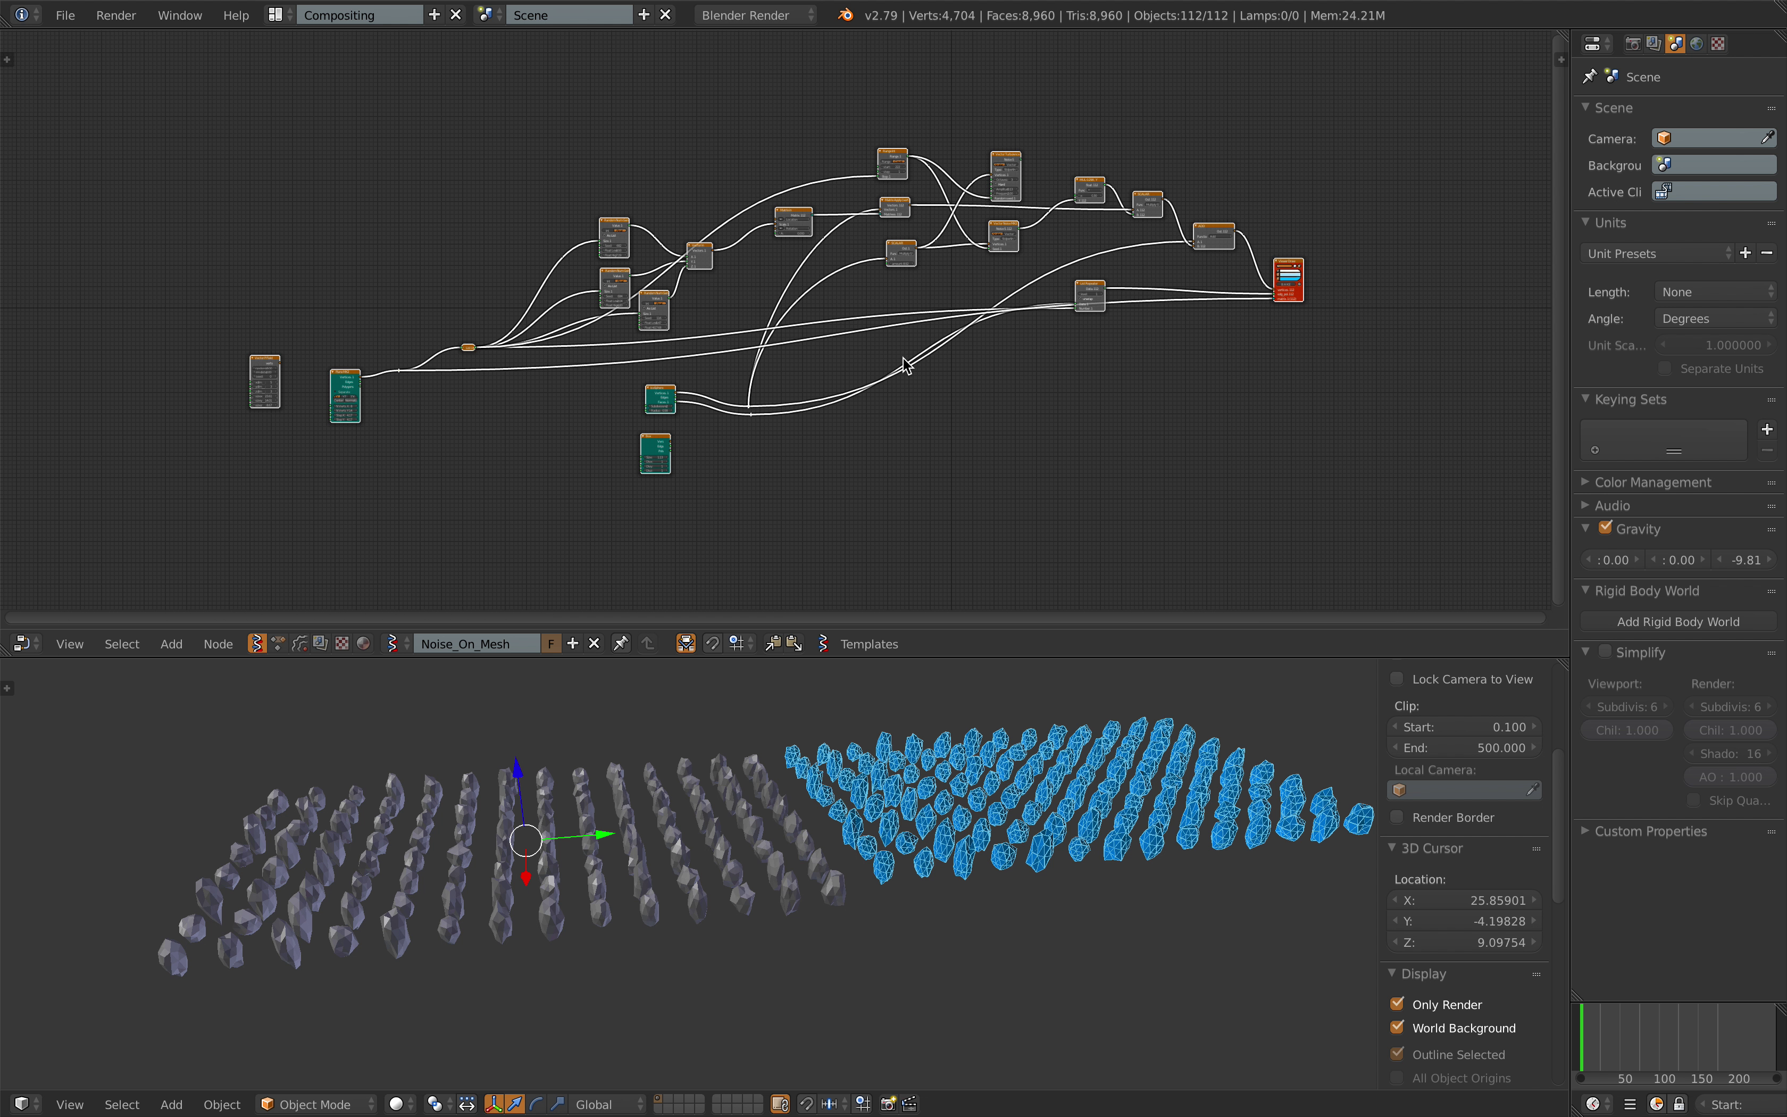
click(8, 58)
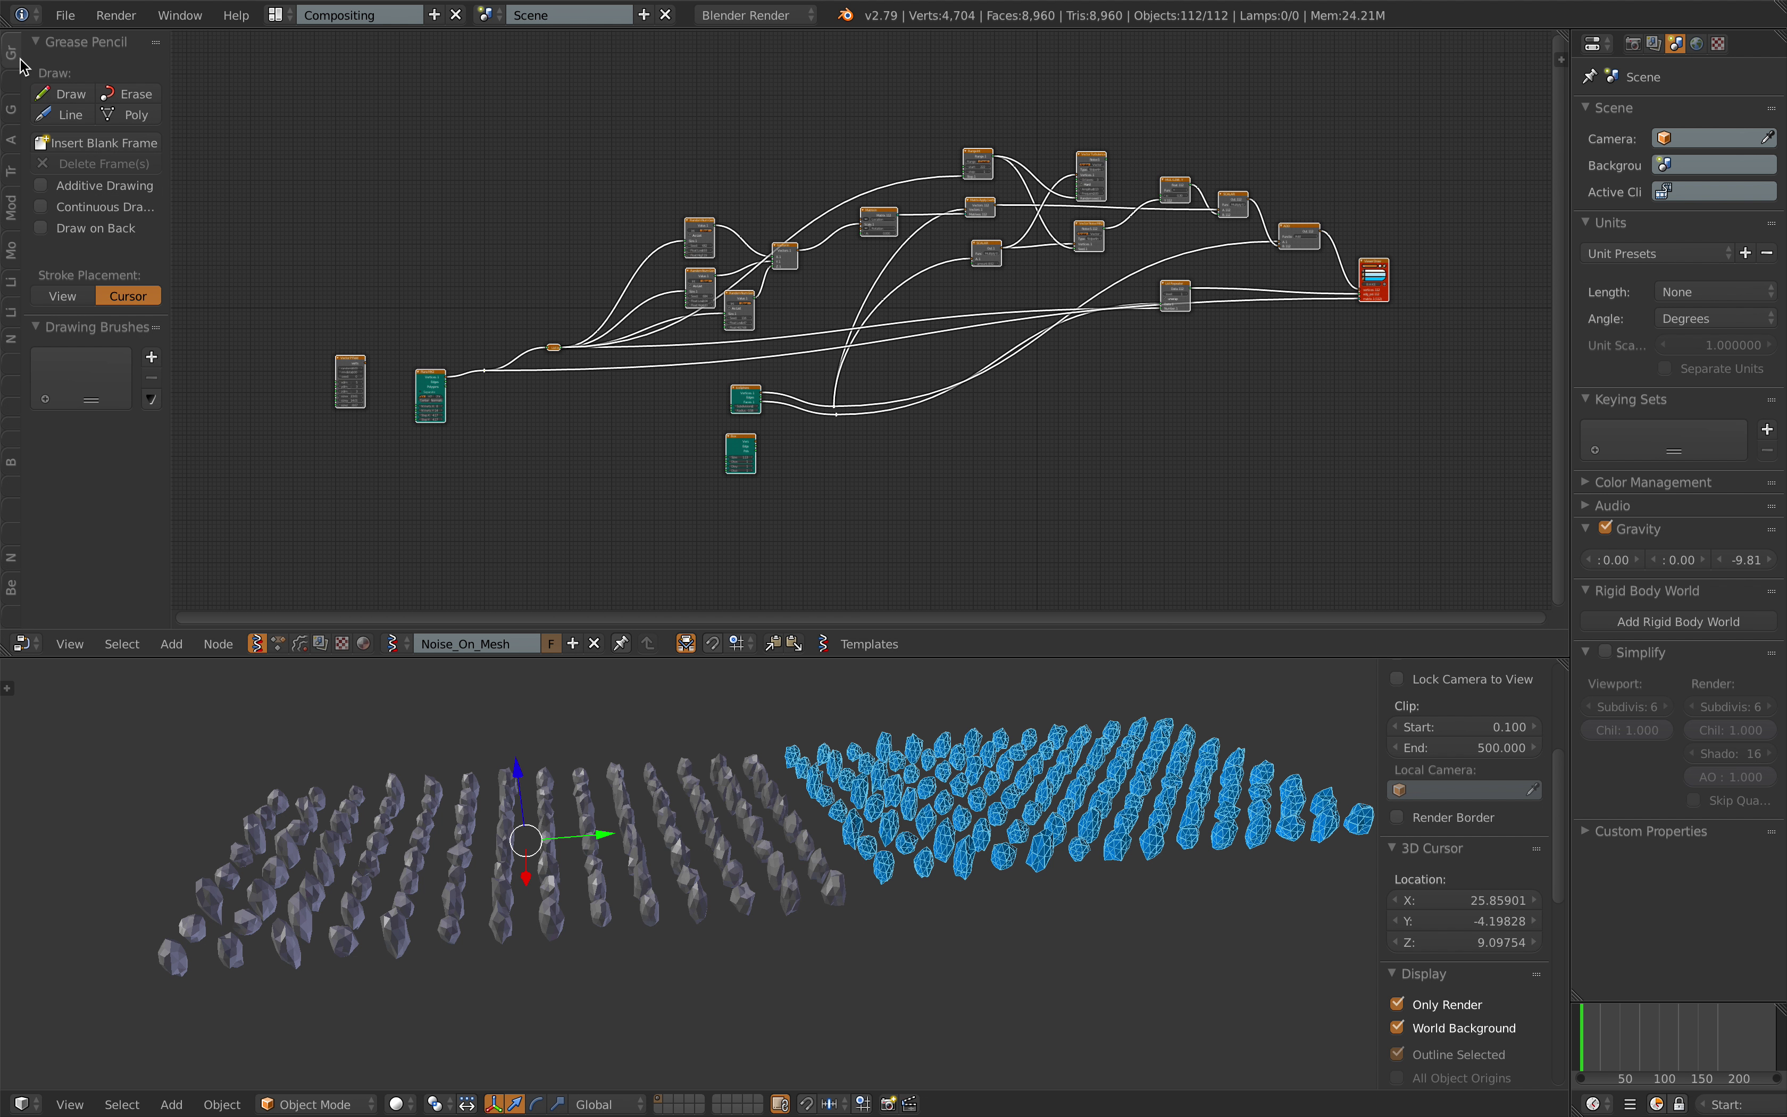
click(12, 87)
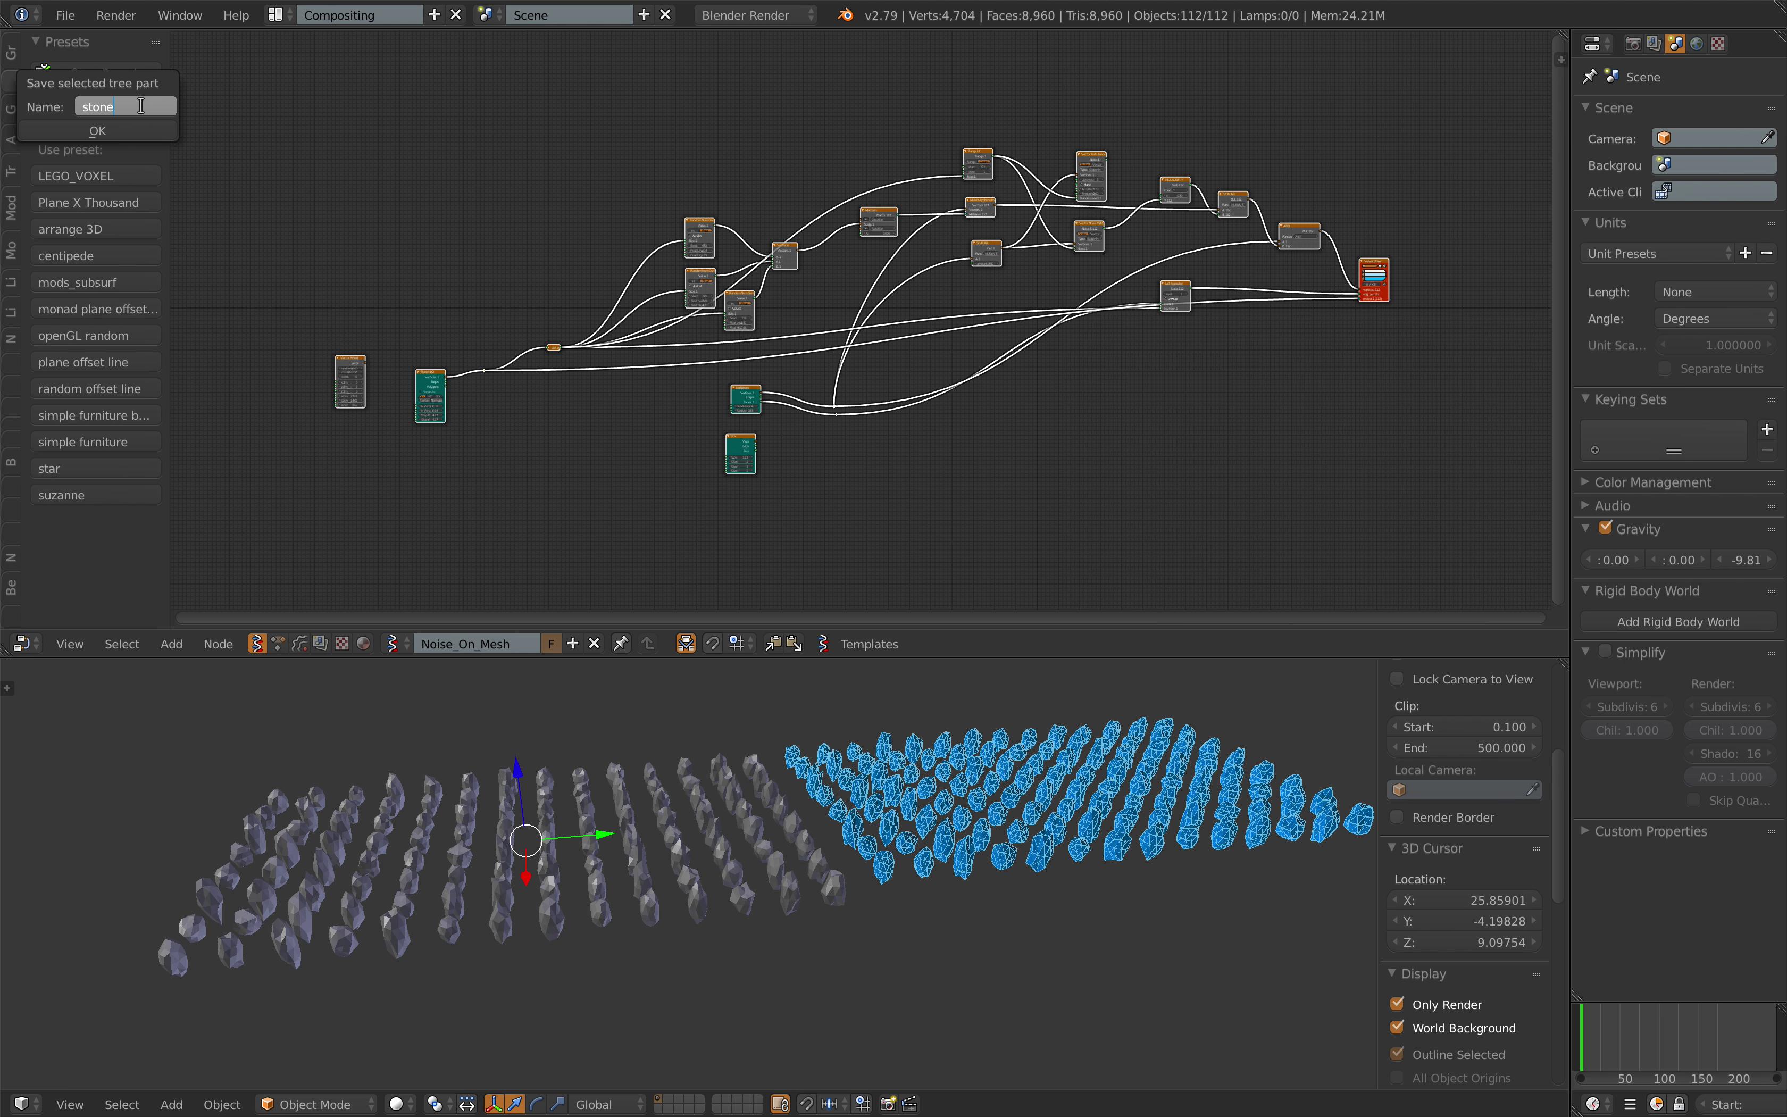
click(99, 132)
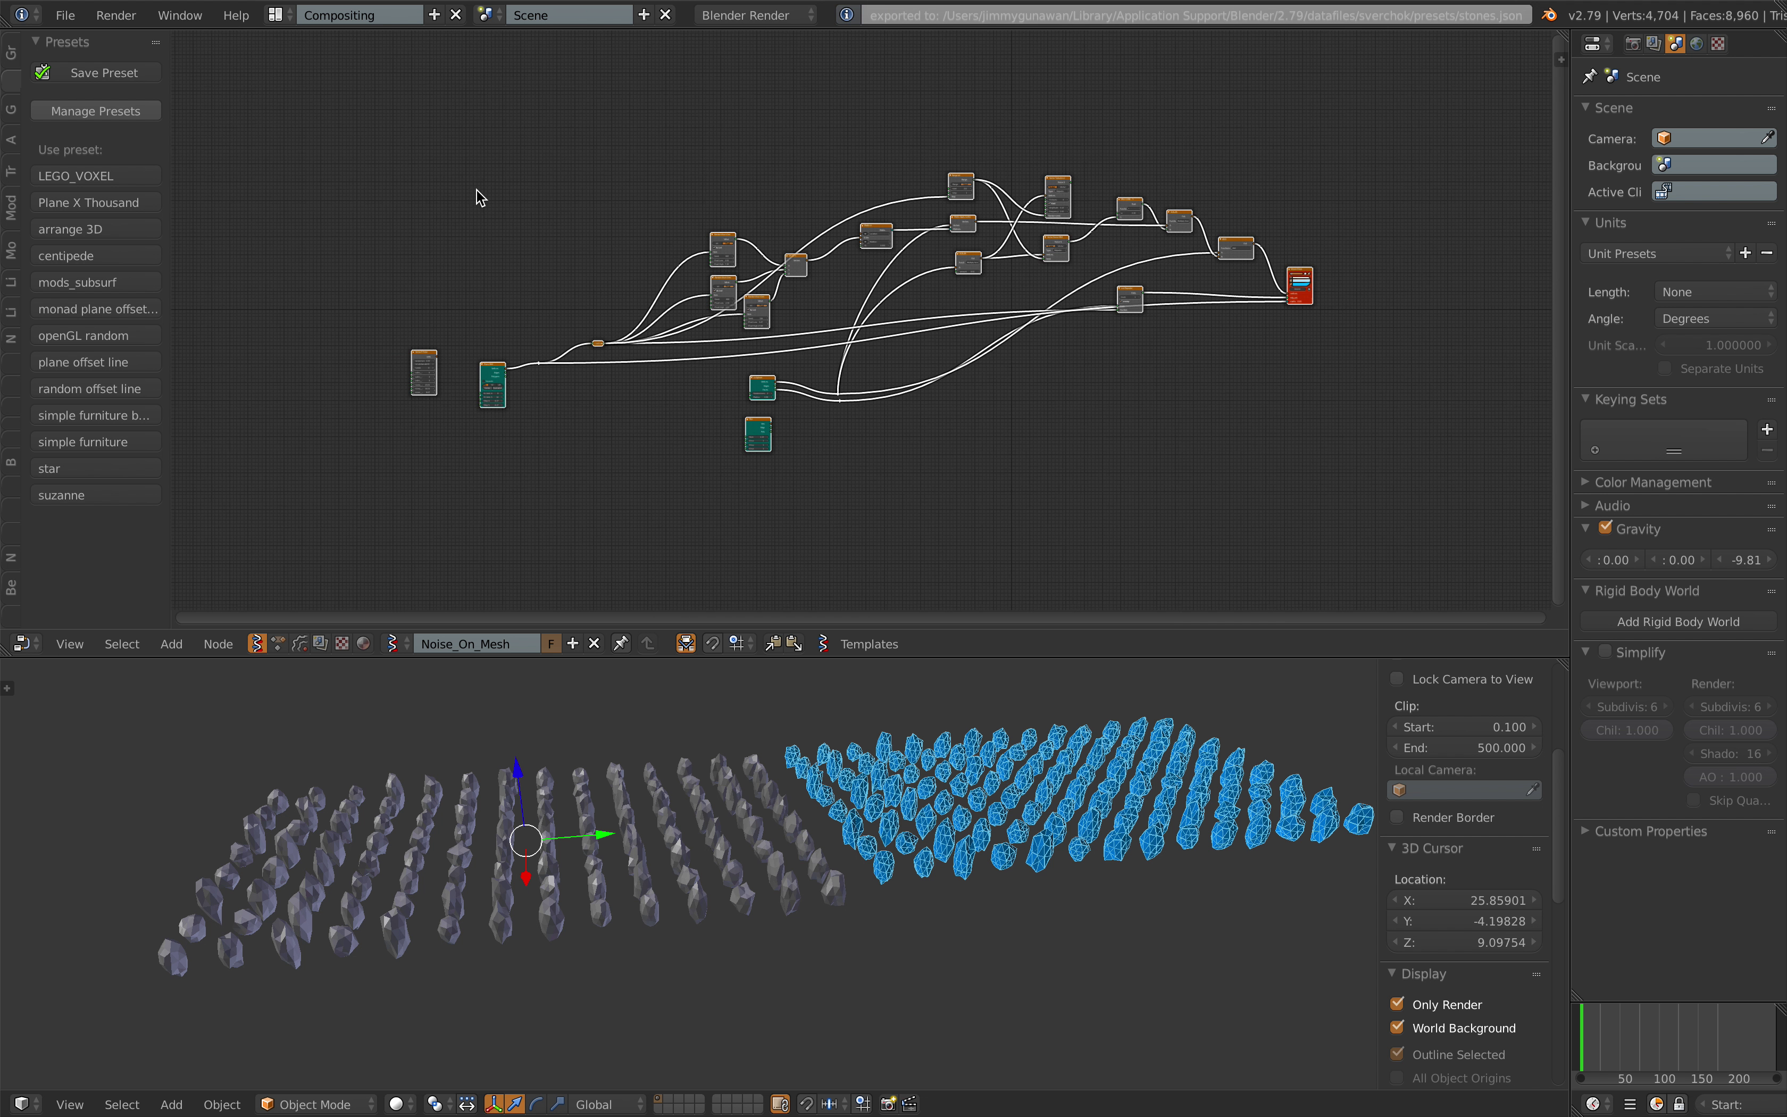
scroll(382, 451, right, 3)
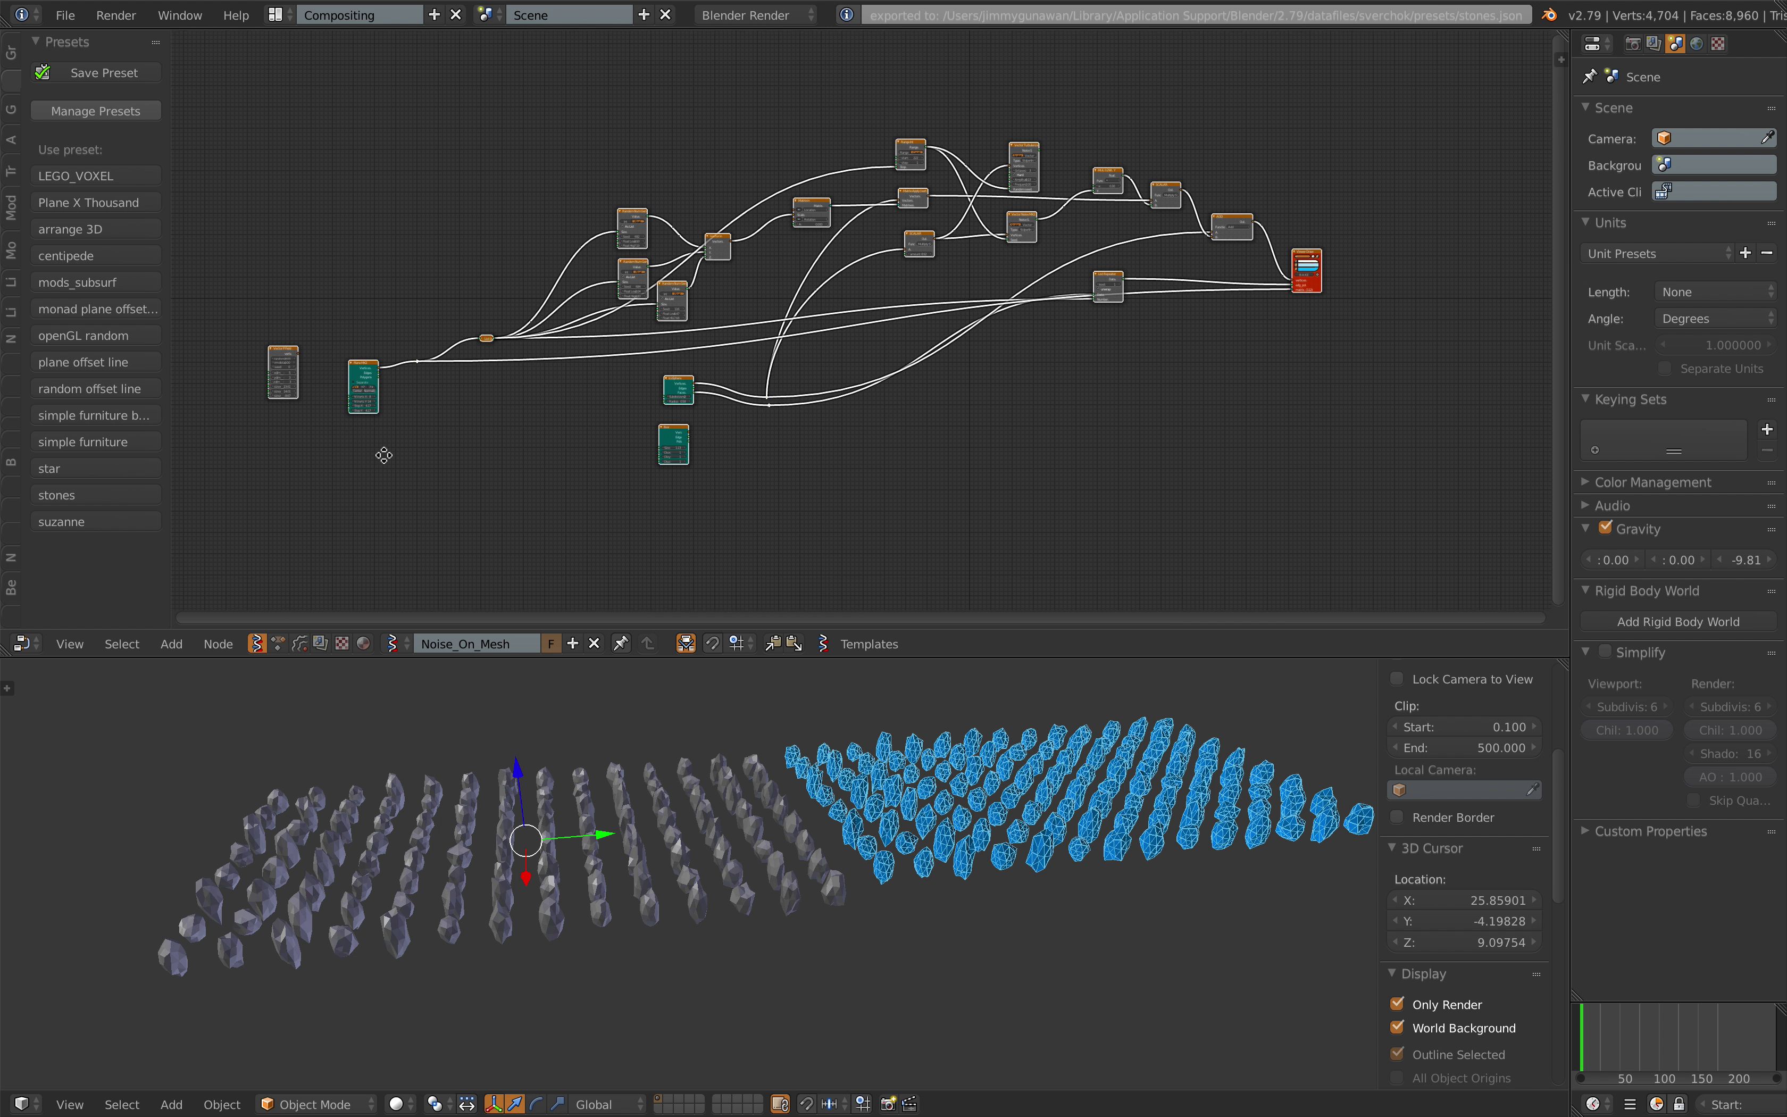
Start a new file and delete all the default objects.
click(66, 15)
click(94, 48)
click(94, 55)
scroll(741, 431, down, 2)
key(a)
key(x)
click(818, 483)
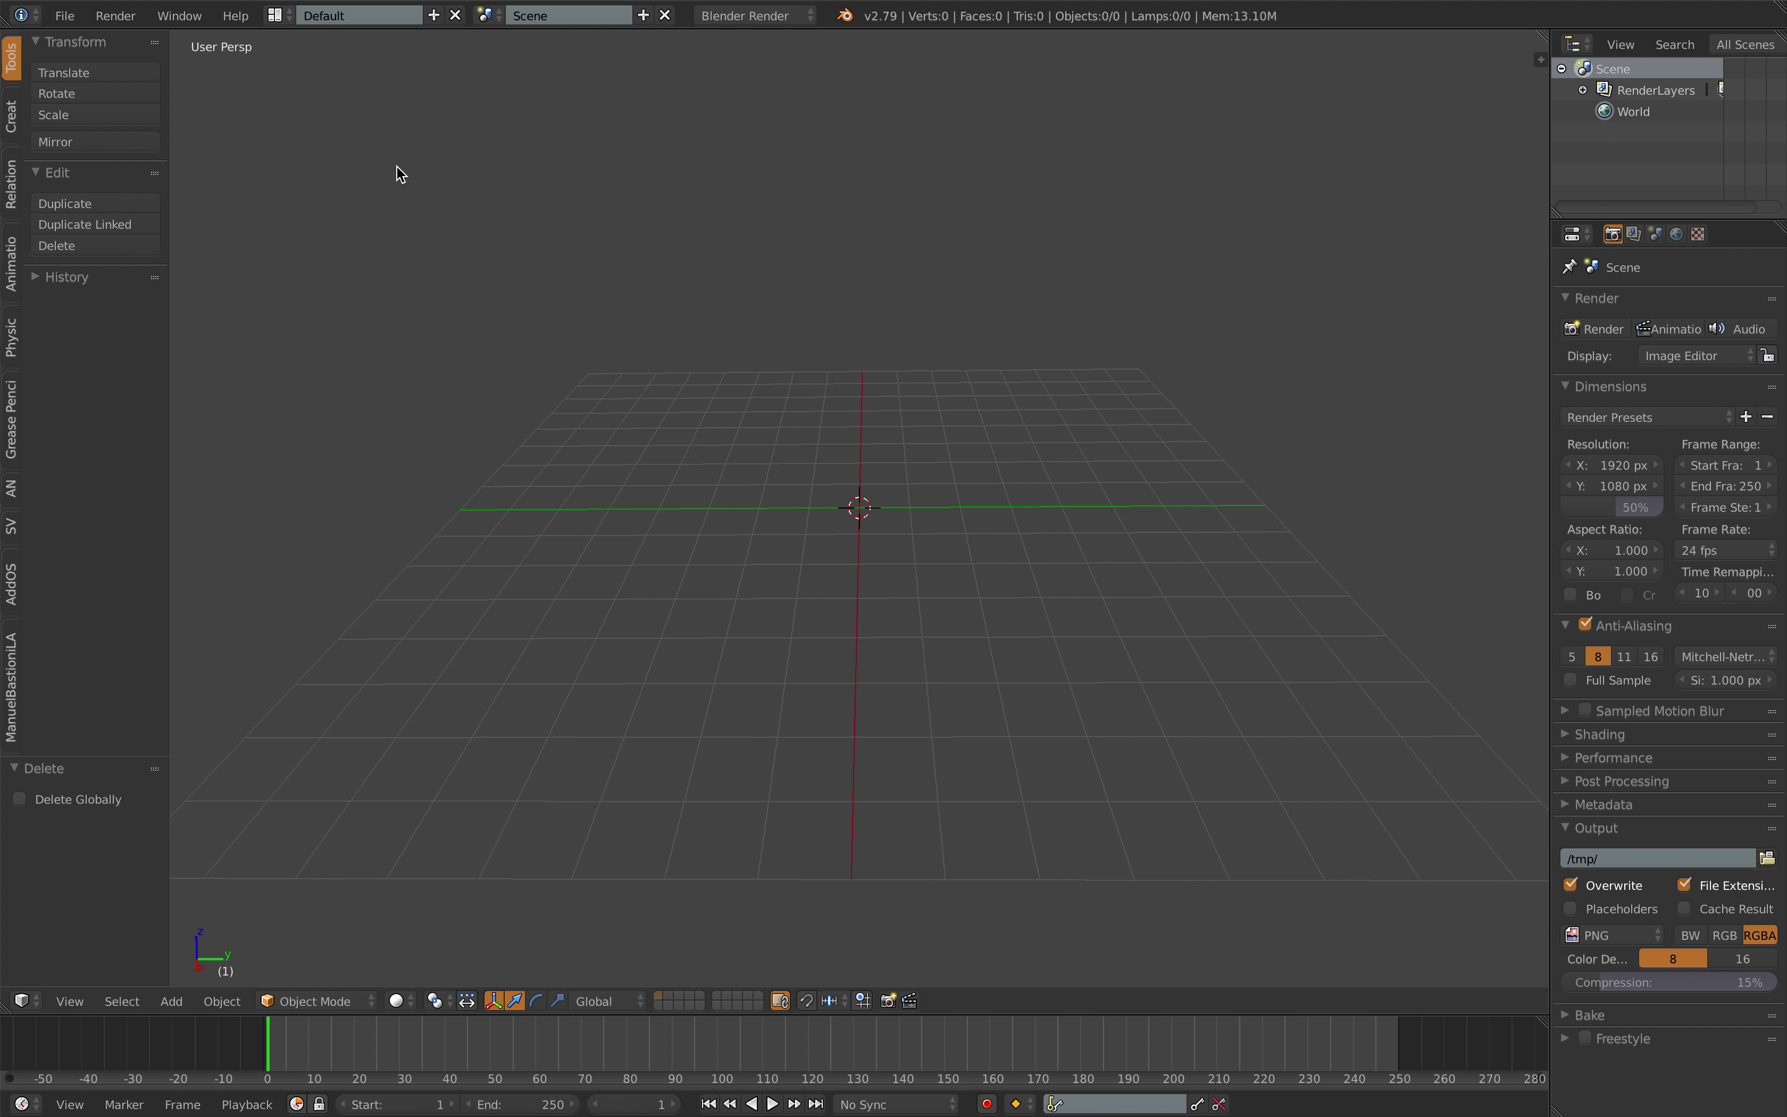
Create a new Sverchok node tree in the Compositing layout and try to load the stones preset.
click(279, 15)
click(344, 88)
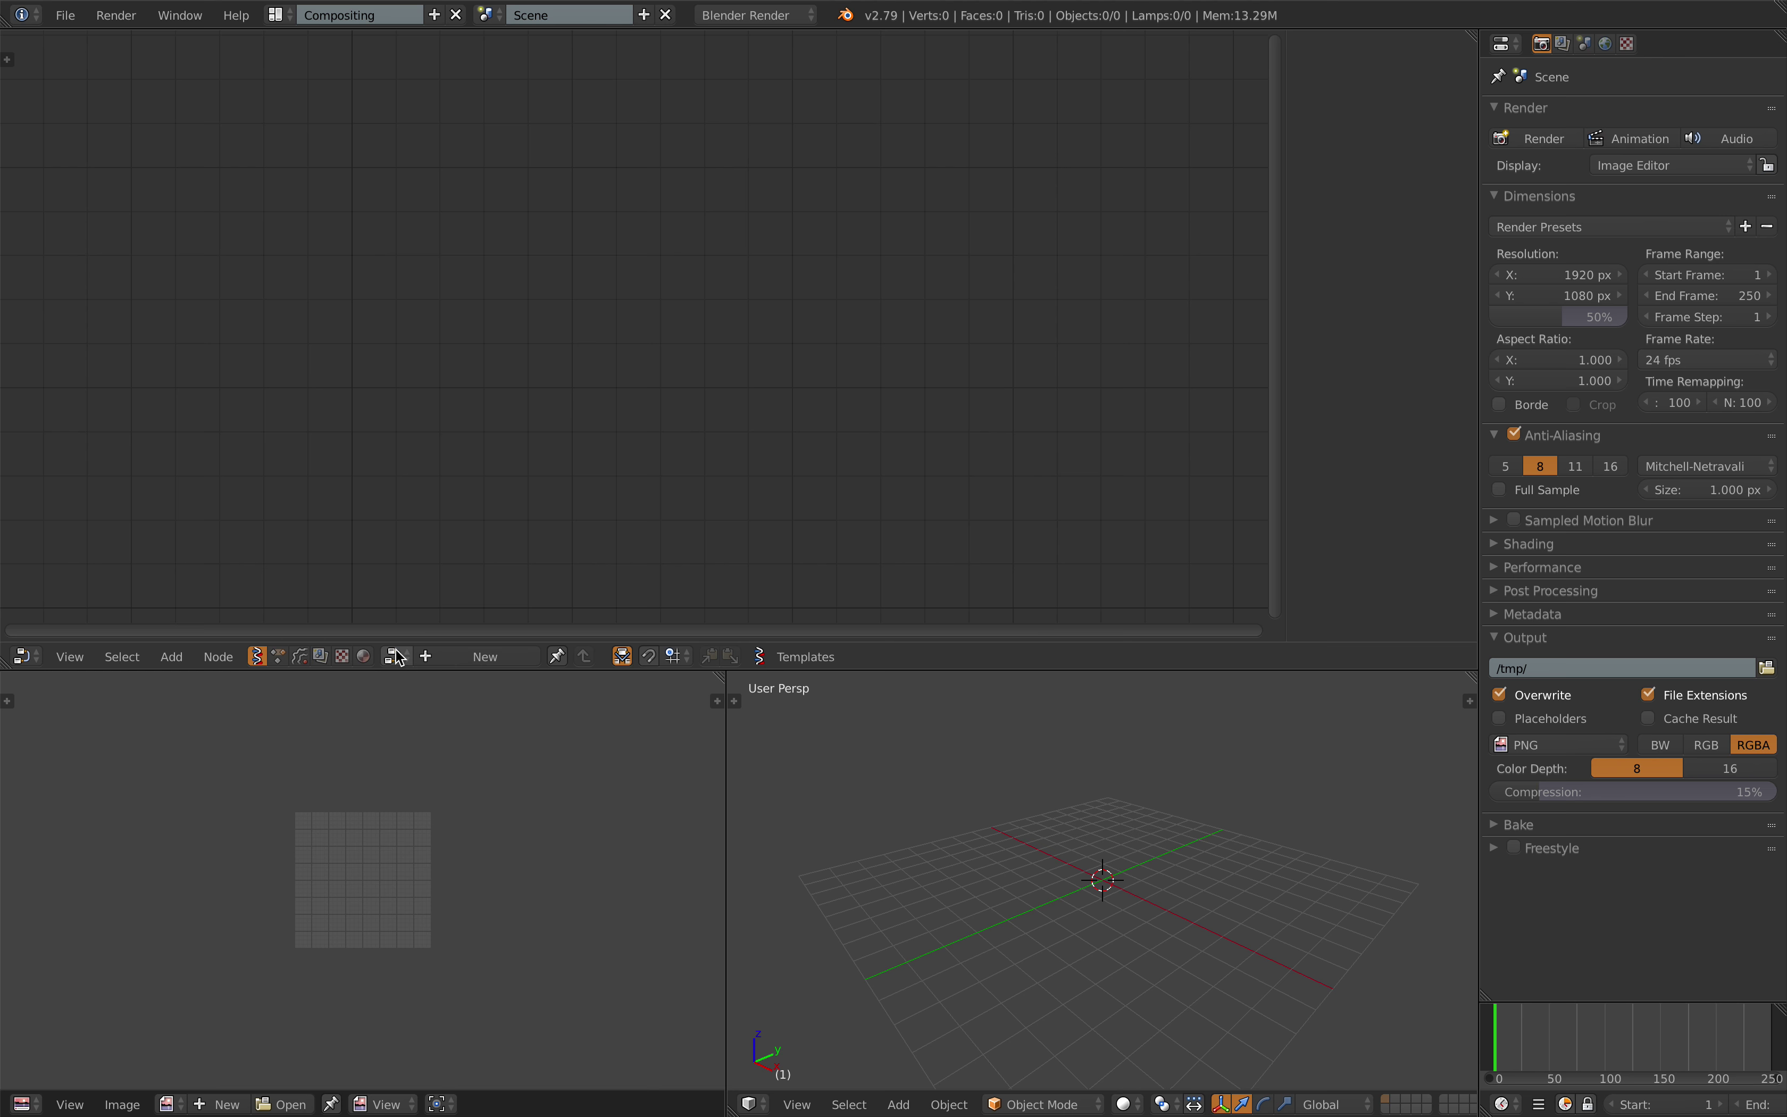
click(485, 657)
click(12, 60)
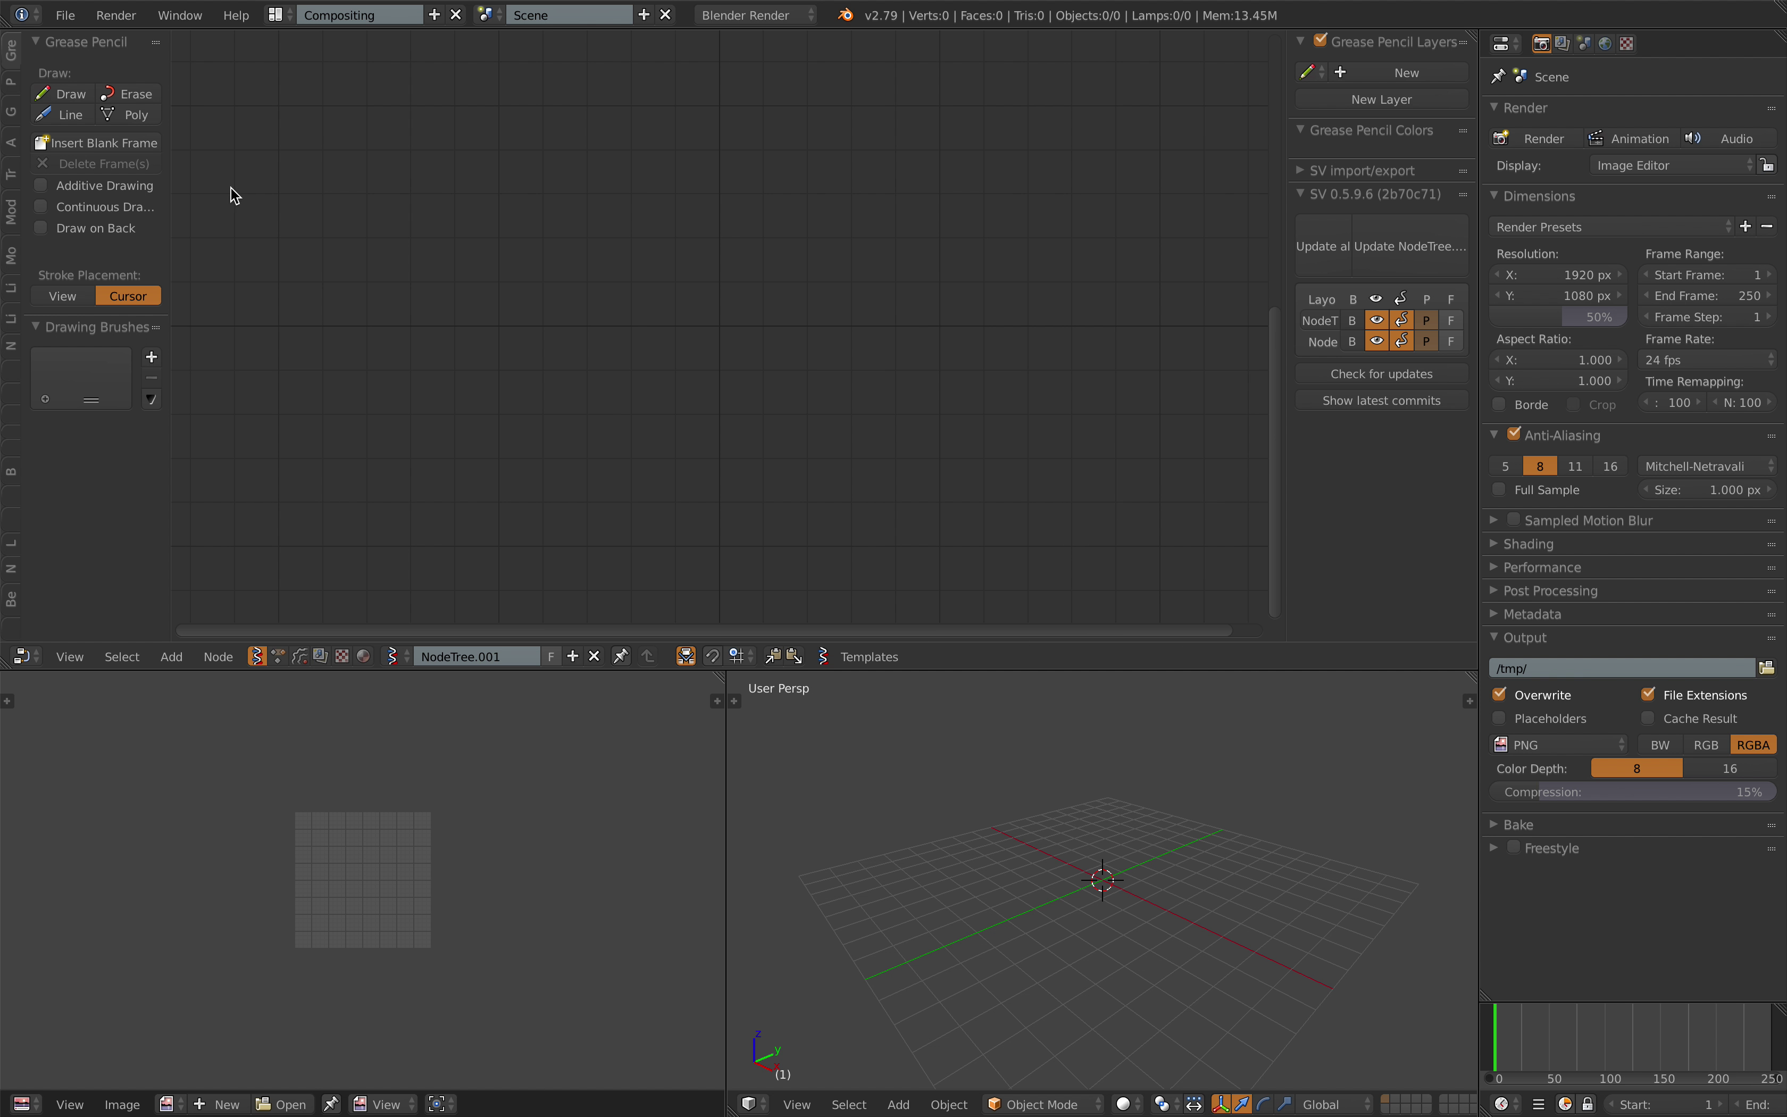
click(9, 88)
click(79, 457)
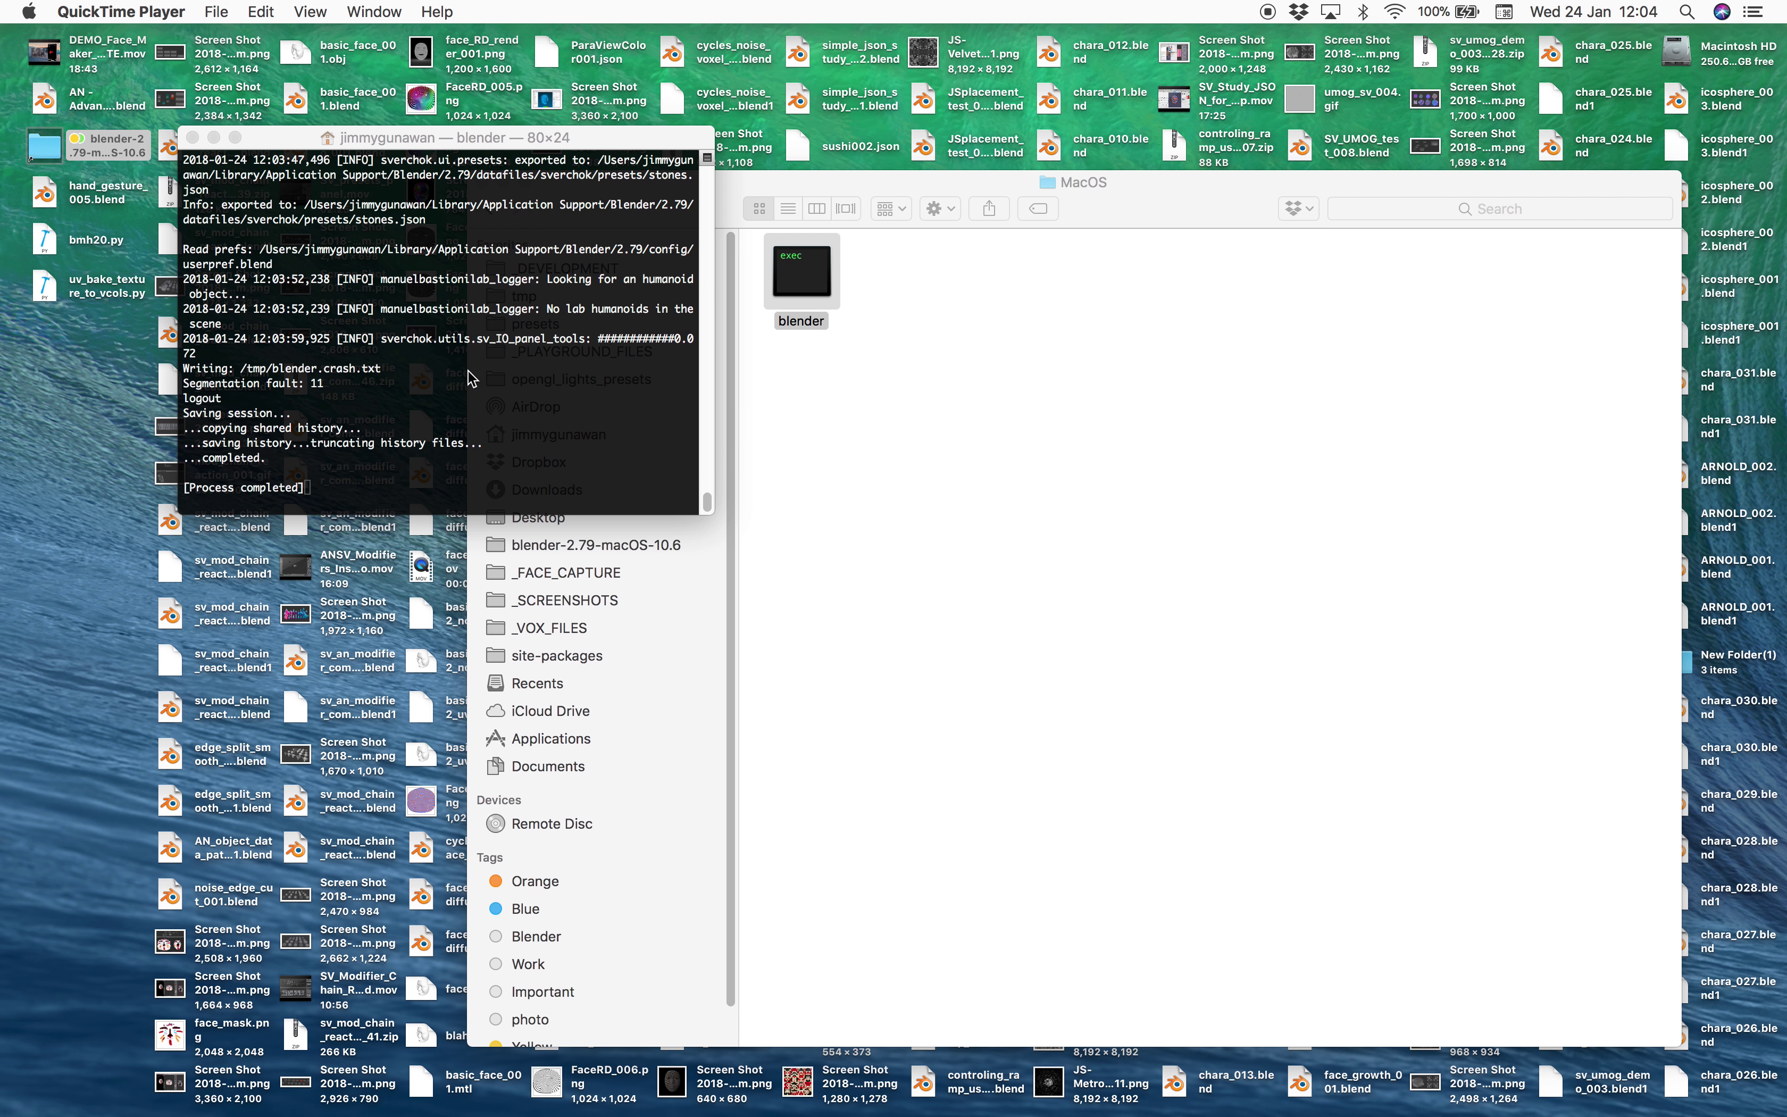
Close the old Terminal window, relaunch Blender and delete all the default scene objects.
click(192, 137)
double_click(803, 287)
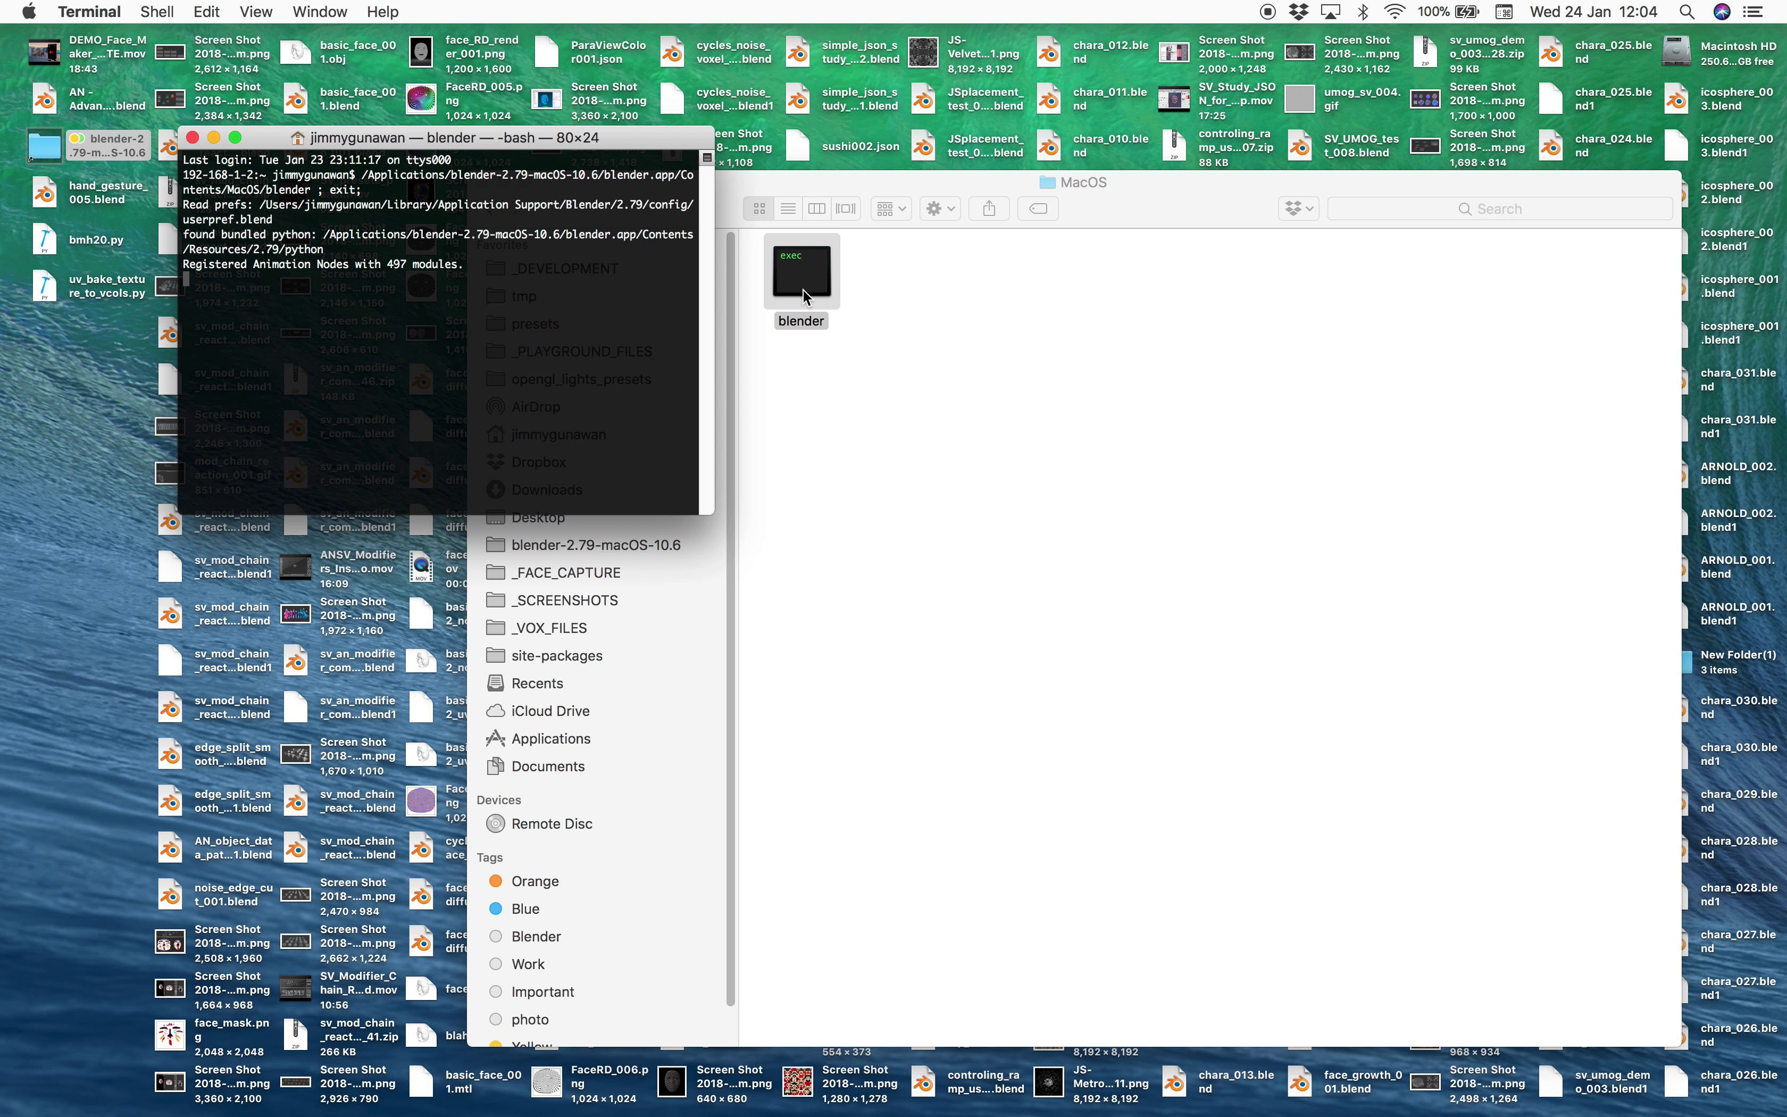
key(a)
key(a)
key(Delete)
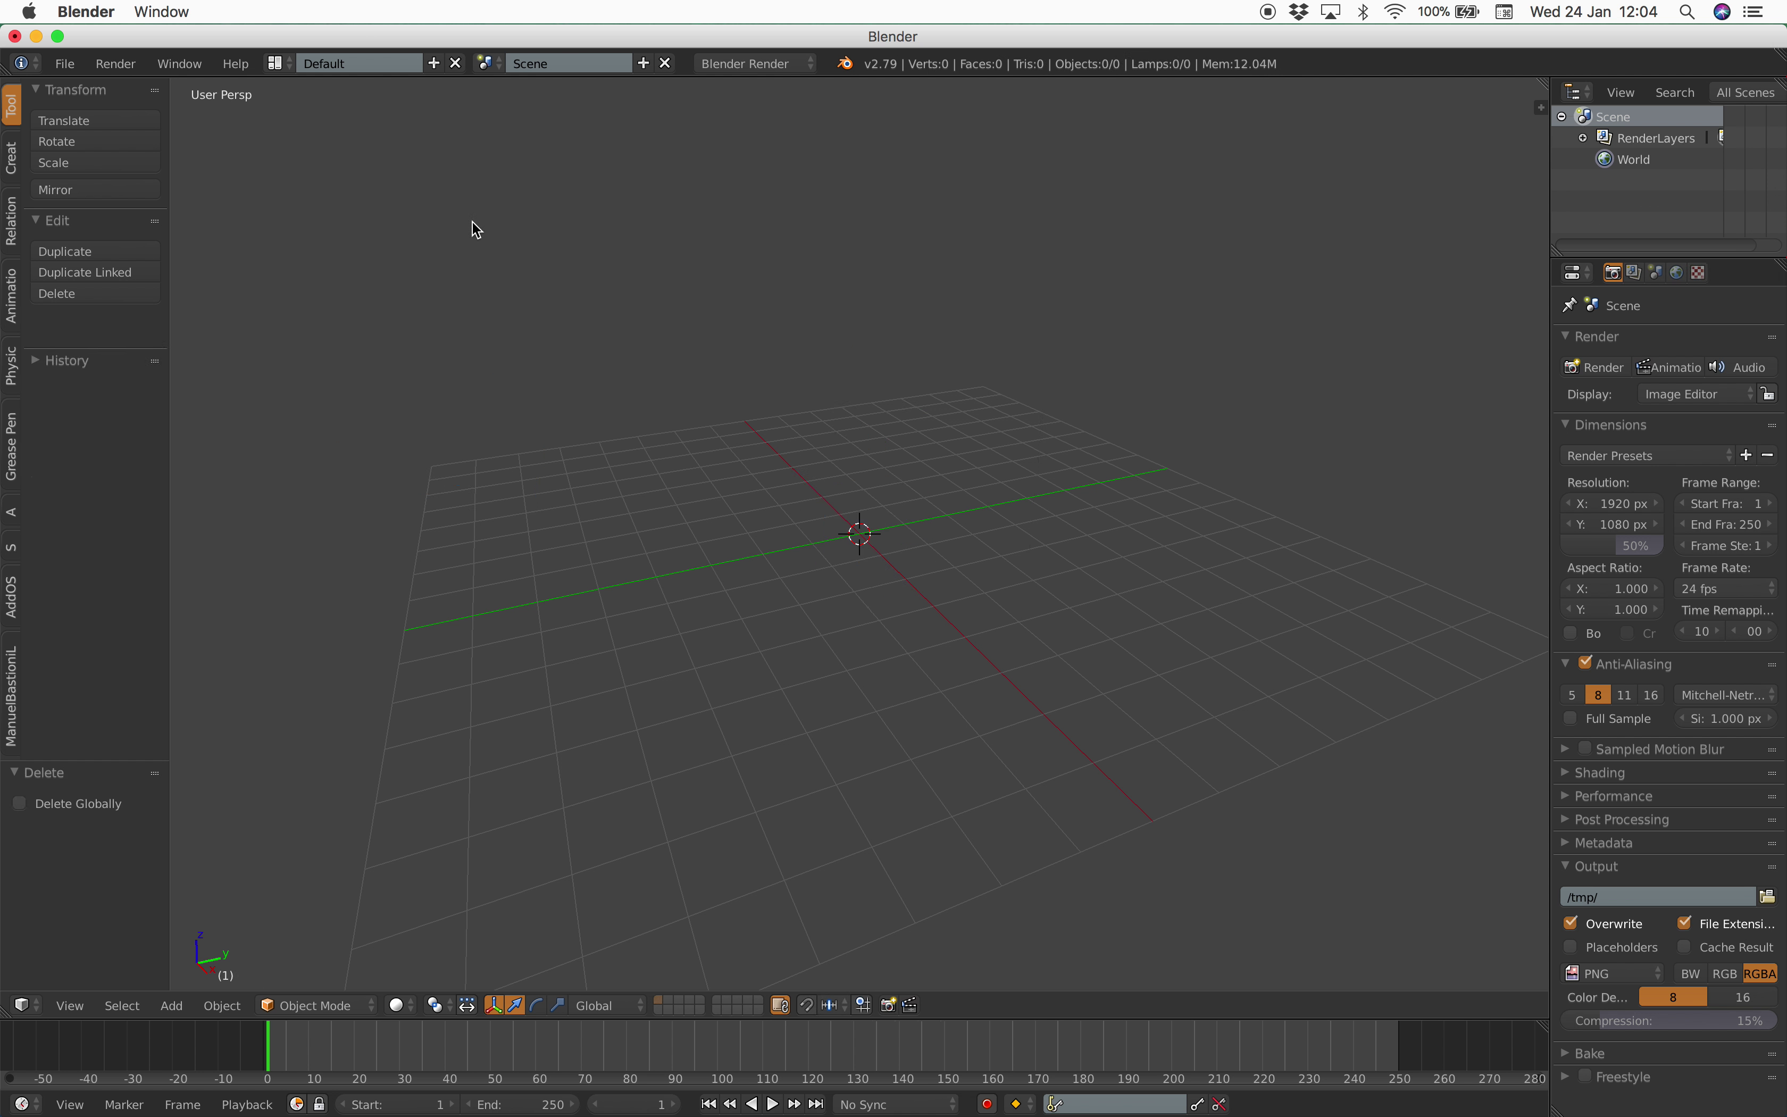
Switch to the Compositing layout and create a new Sverchok node tree, dismissing the problem report.
click(276, 64)
click(318, 136)
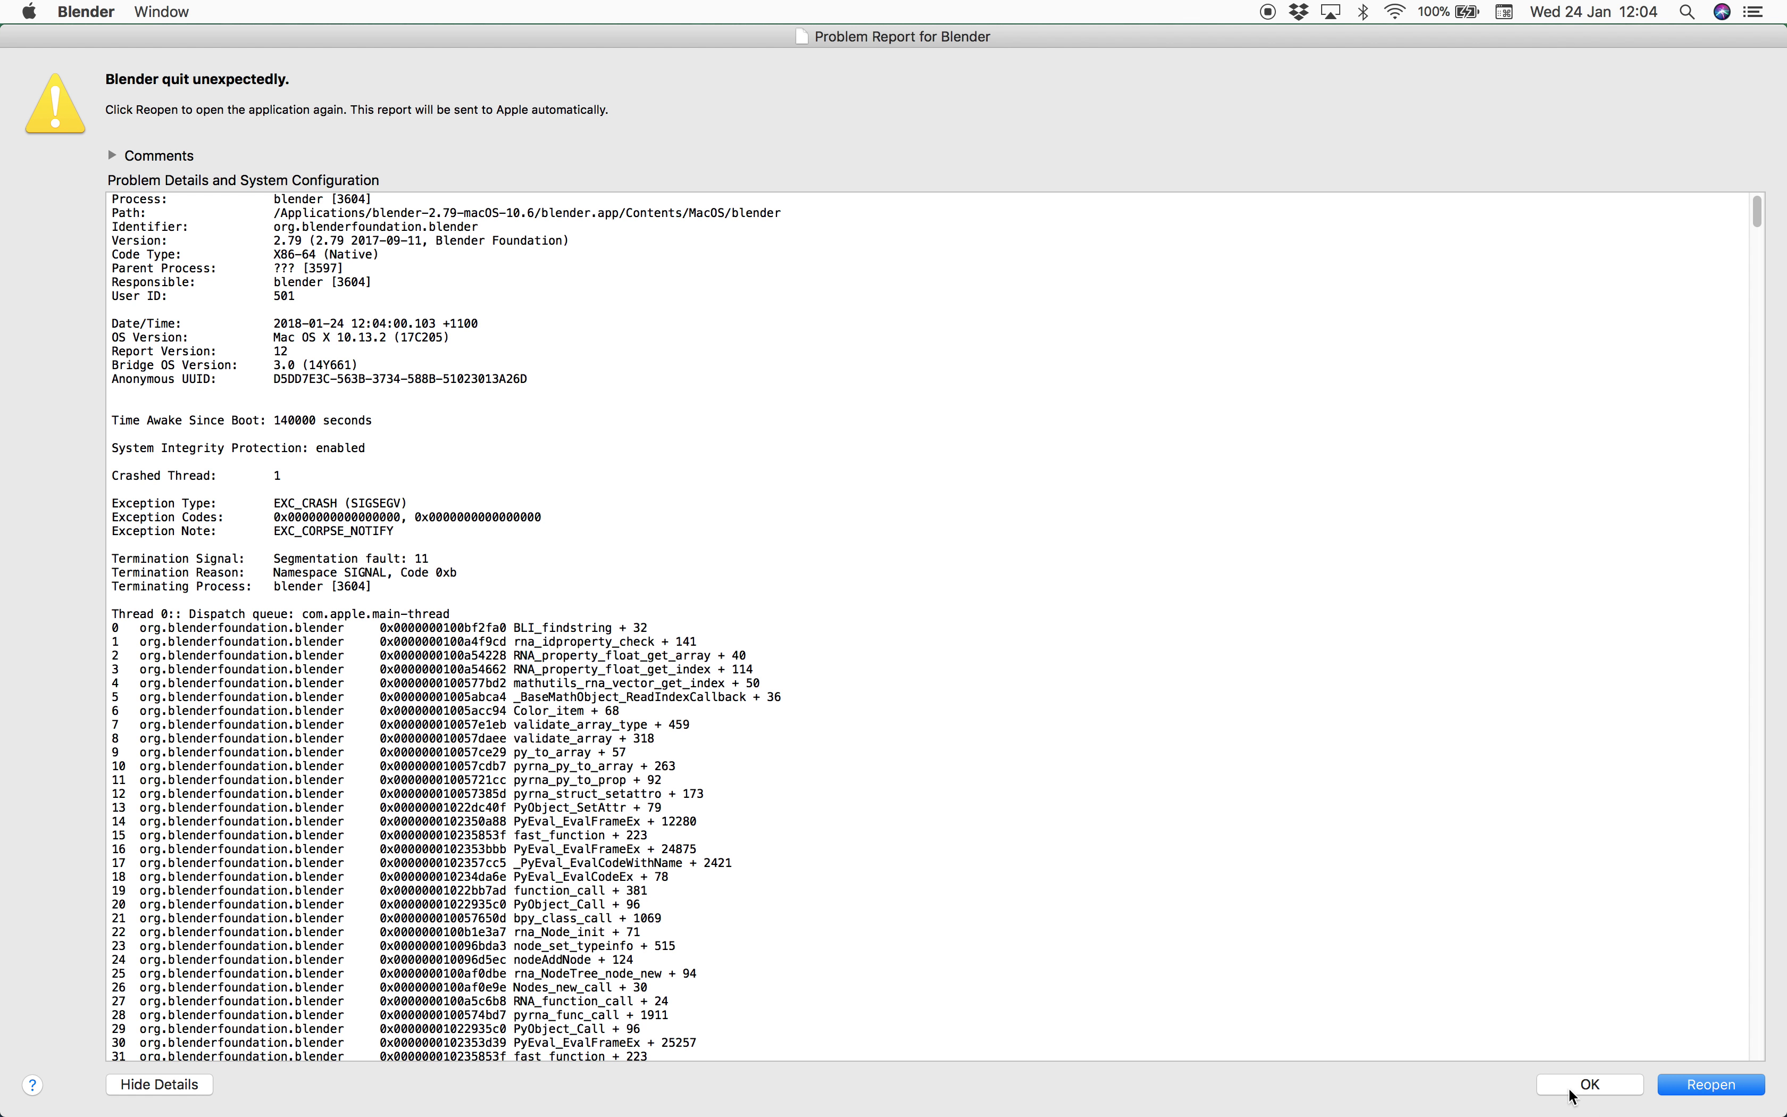
click(1589, 1086)
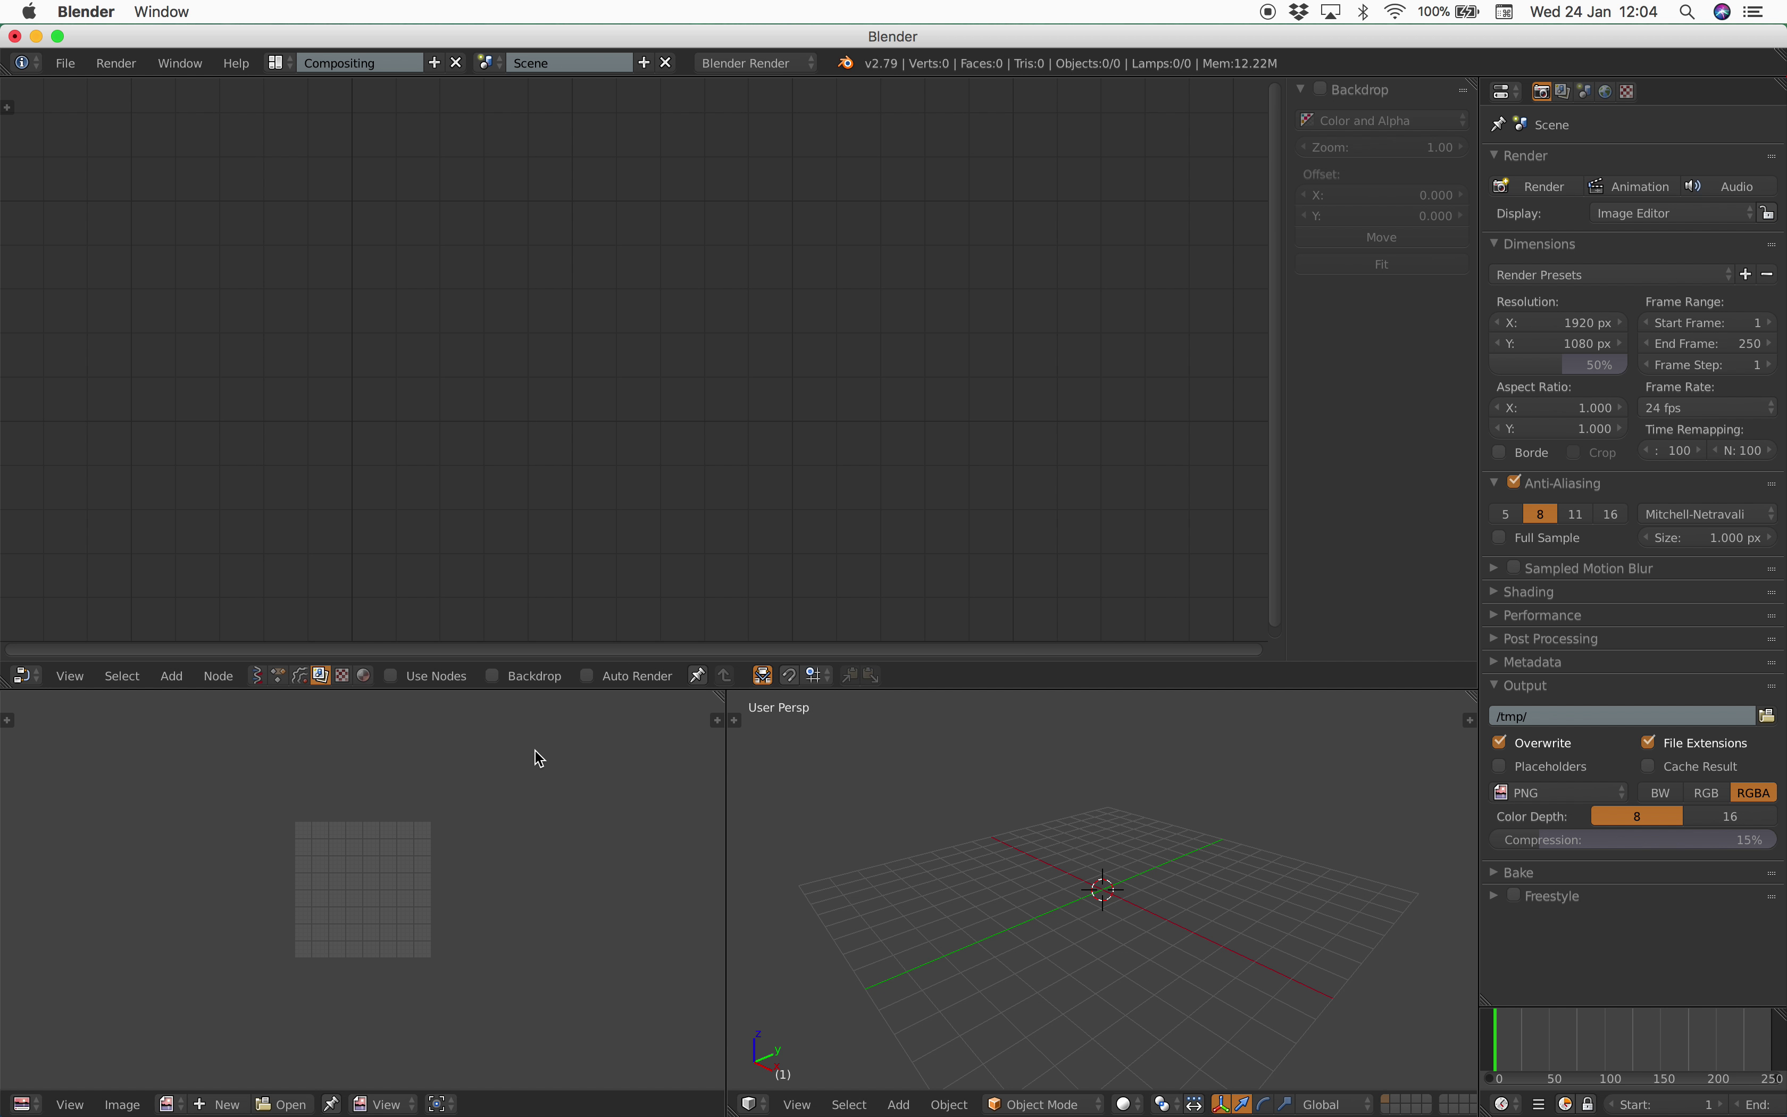
click(417, 676)
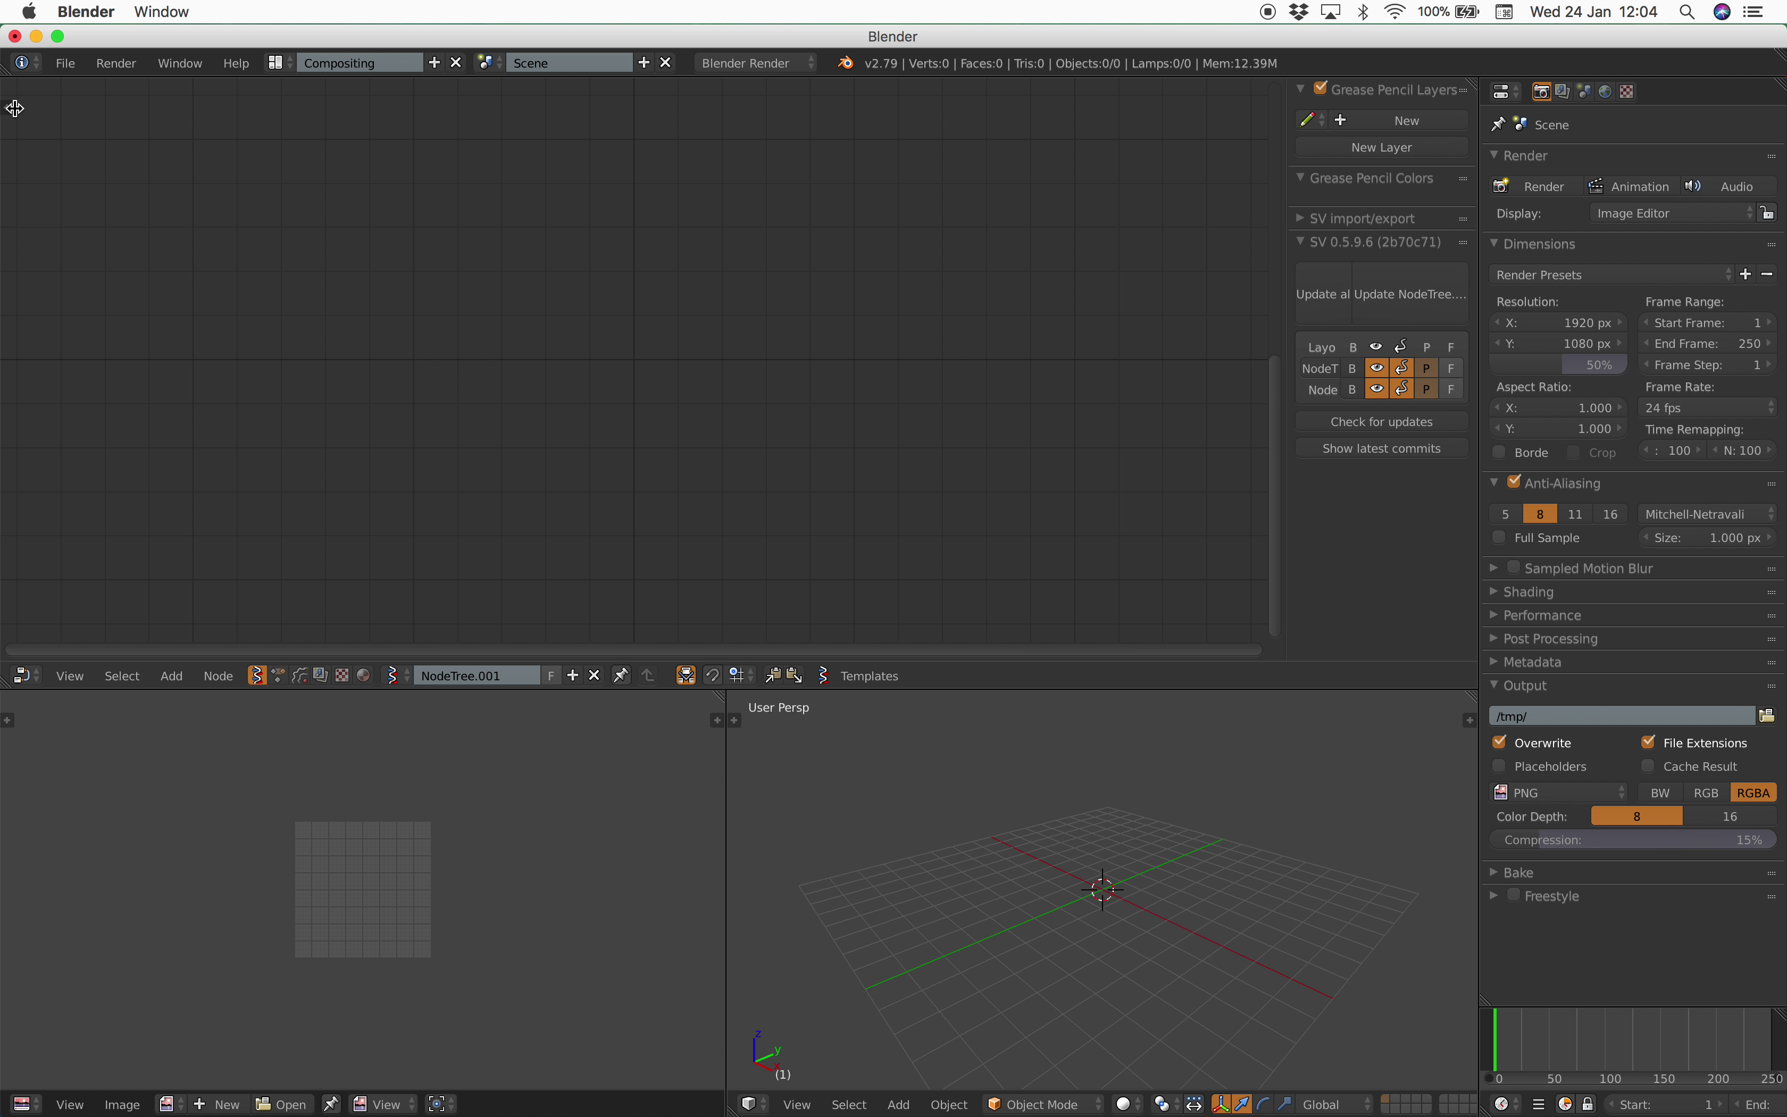
Load the stones preset into the empty node tree and view the generated stones.
click(8, 108)
click(15, 137)
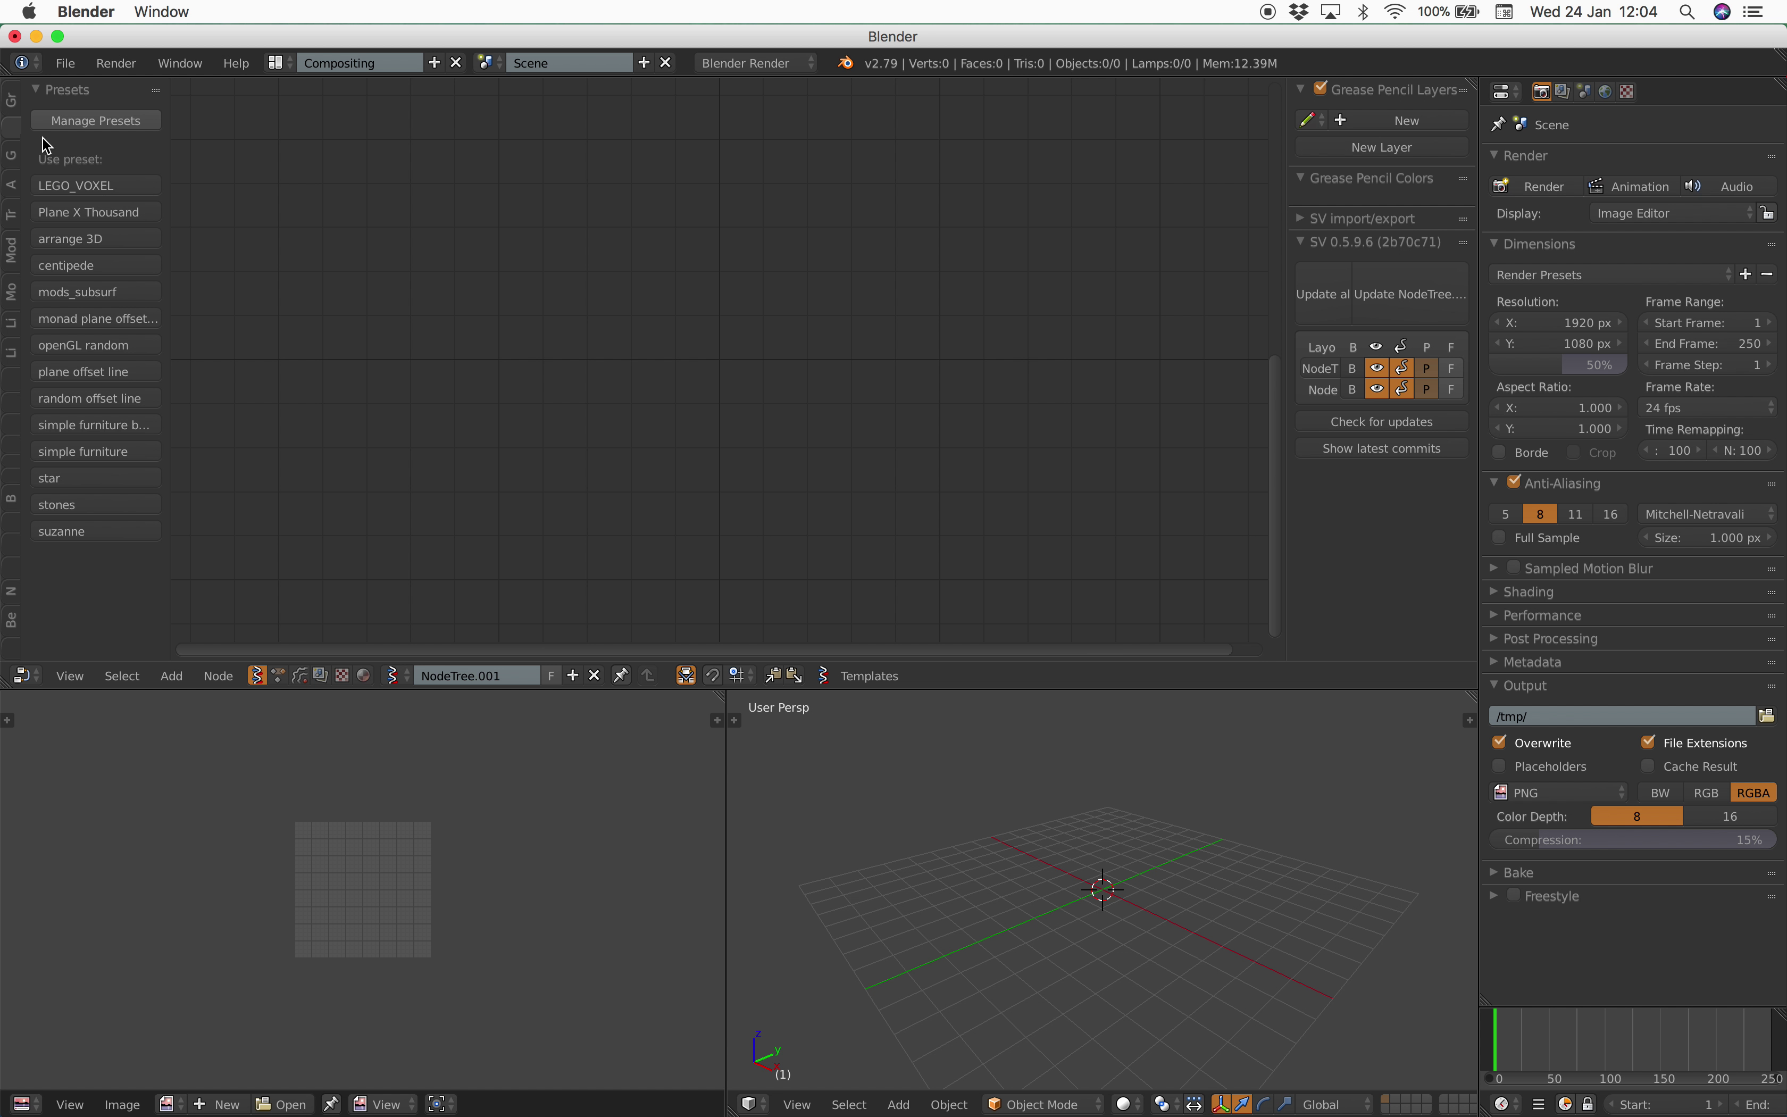
click(101, 505)
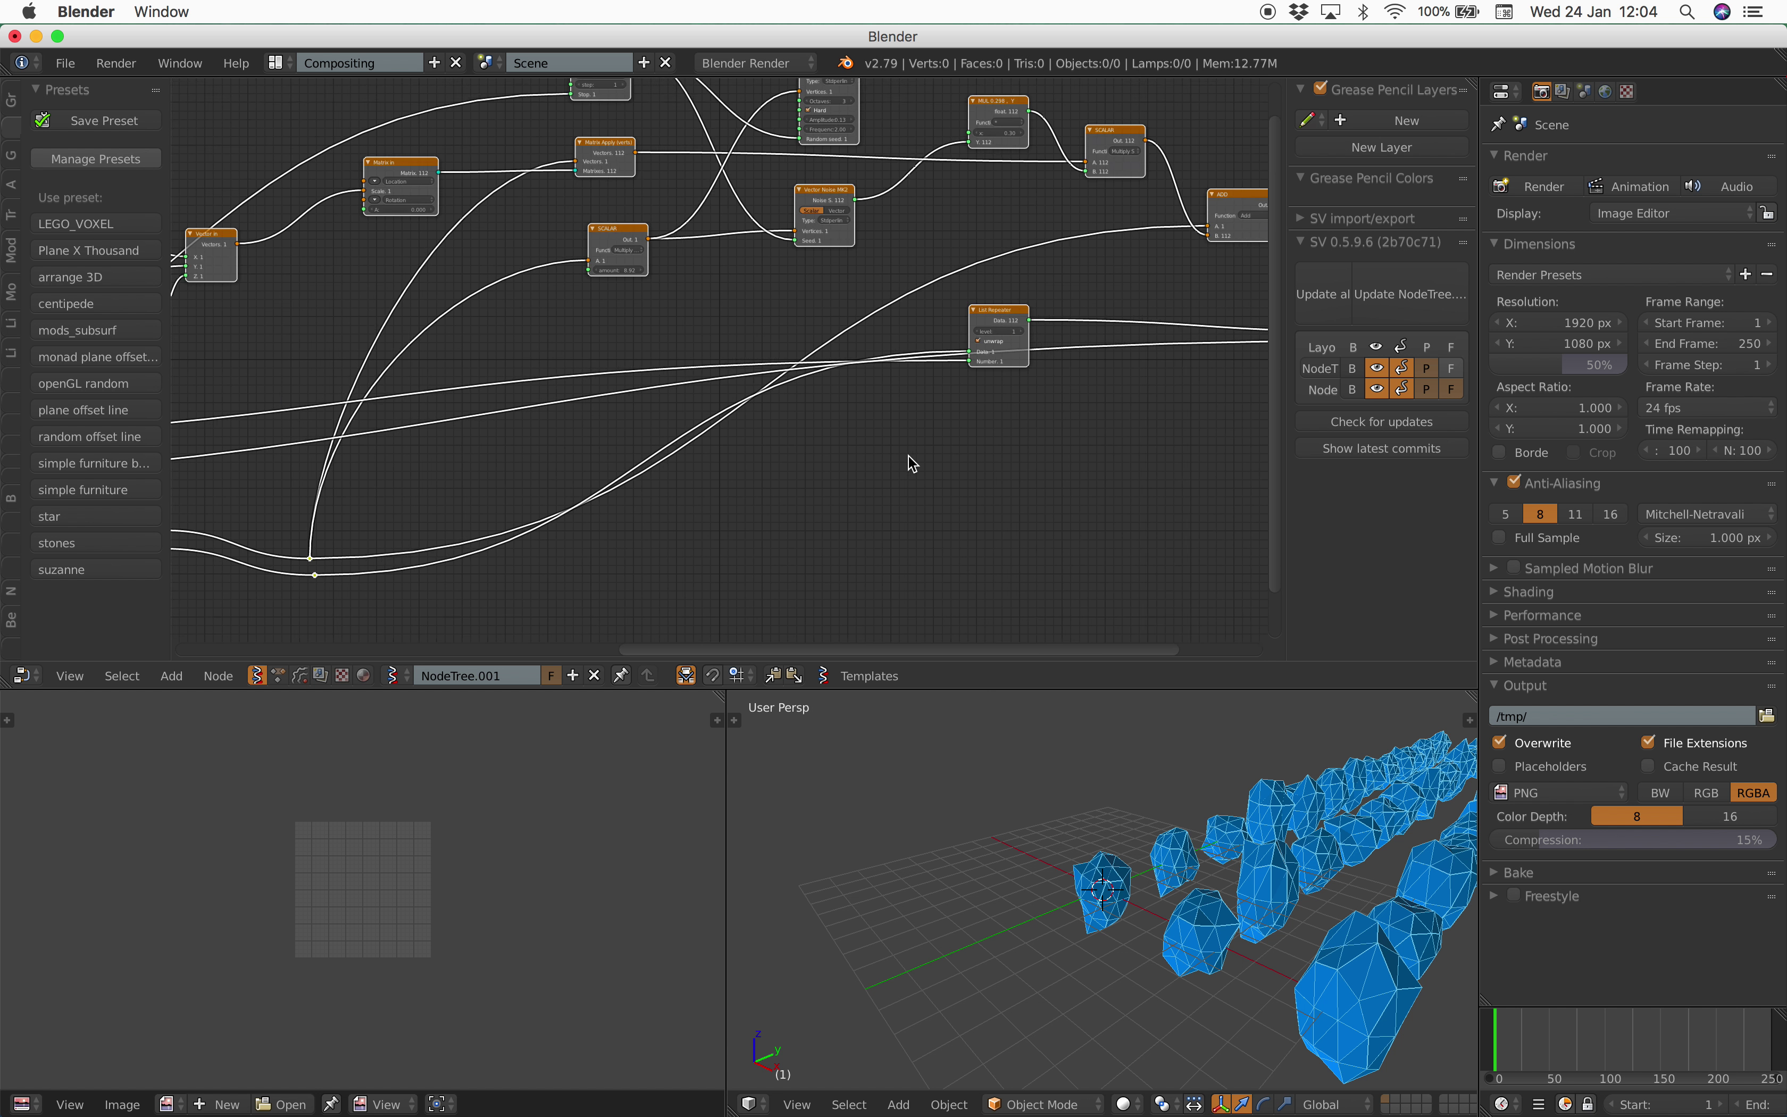
middle_drag(1064, 820, 1087, 852)
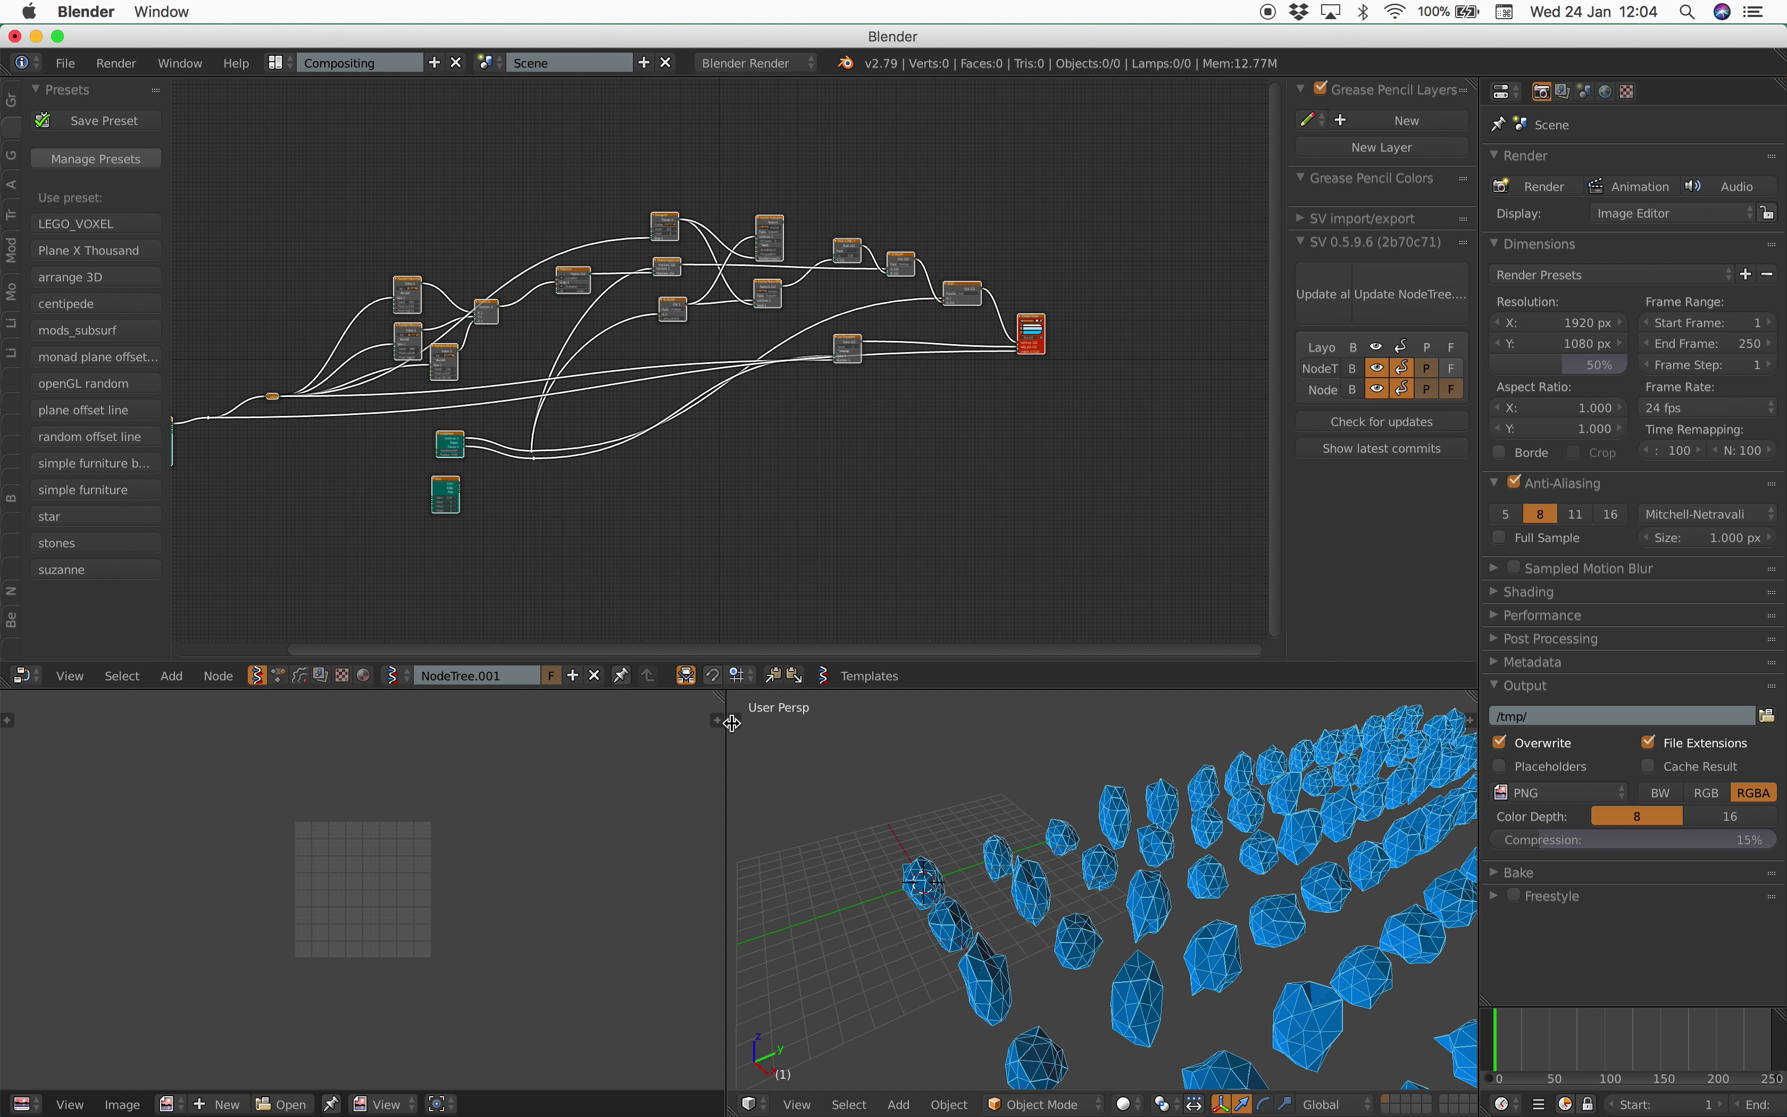
Enlarge the 3D view and set both N Verts X and N Verts Y of the Plane MK2 node to 4.
drag(725, 746, 355, 746)
middle_drag(414, 502, 626, 447)
scroll(626, 446, up, 4)
scroll(642, 507, up, 3)
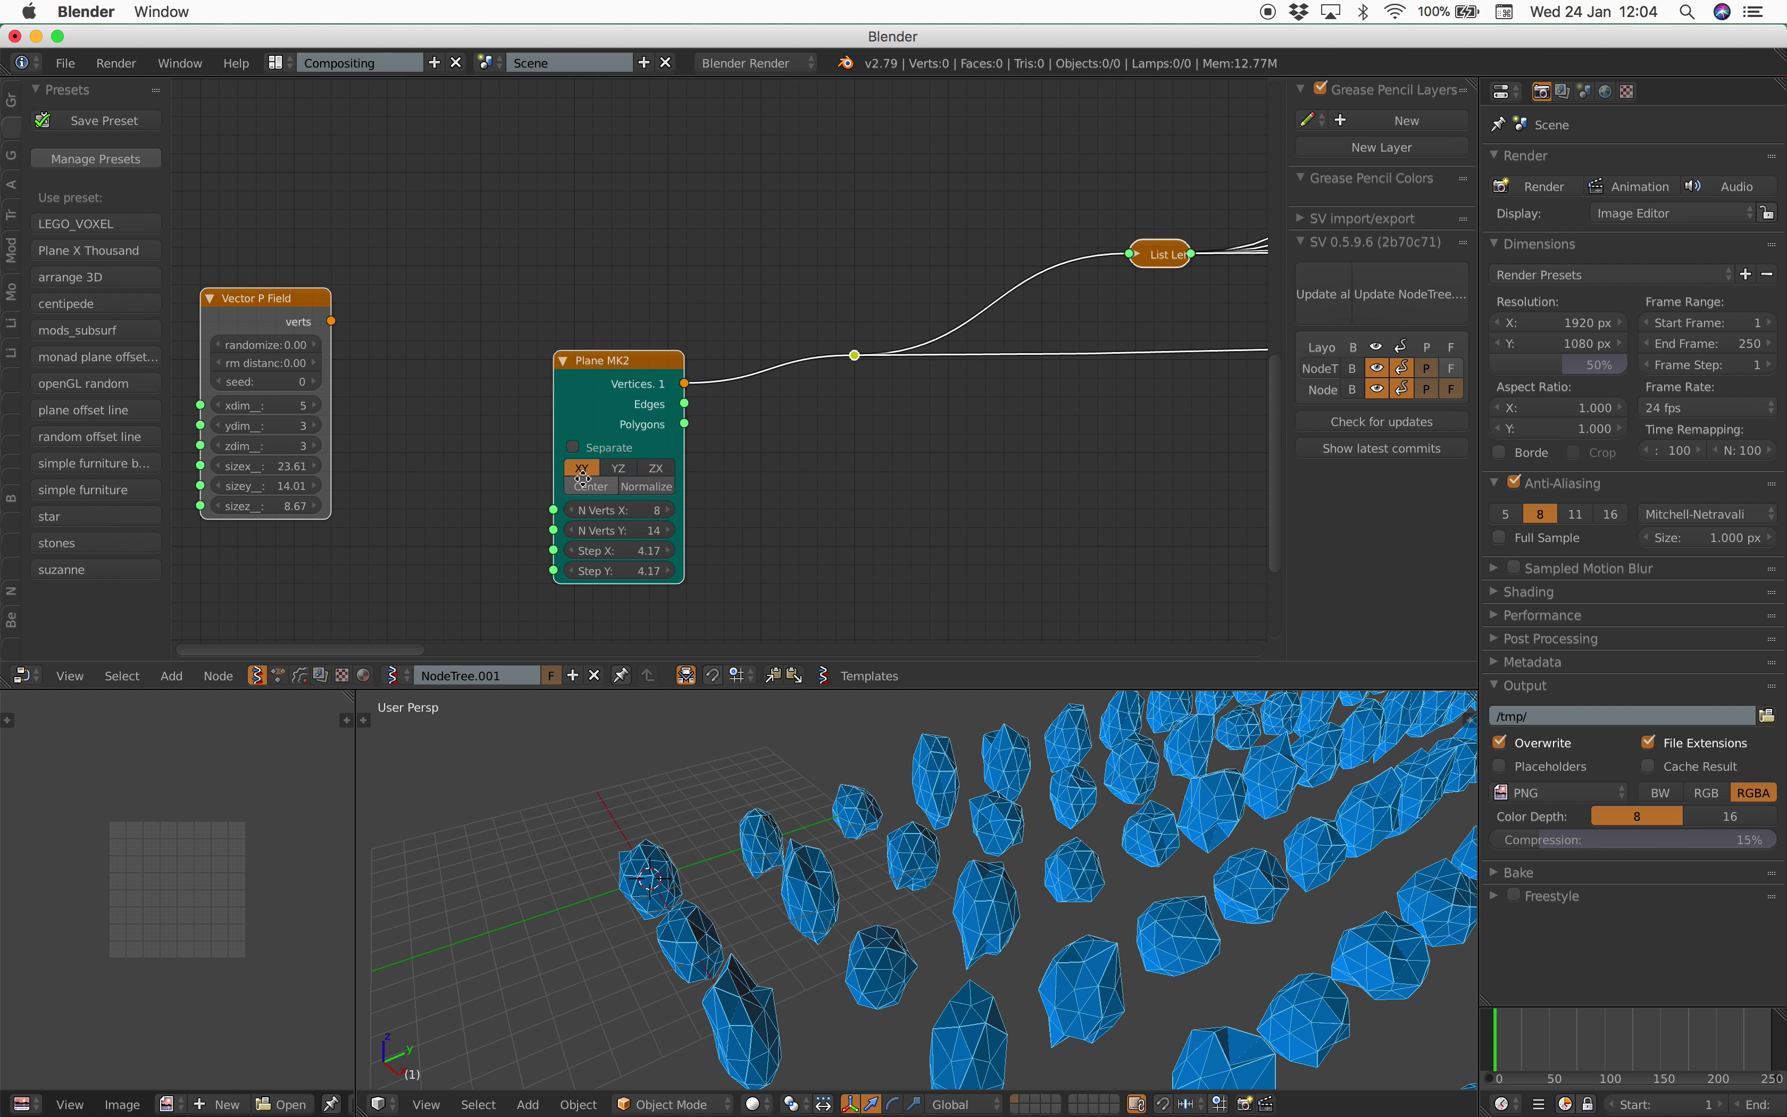
drag(620, 369, 599, 328)
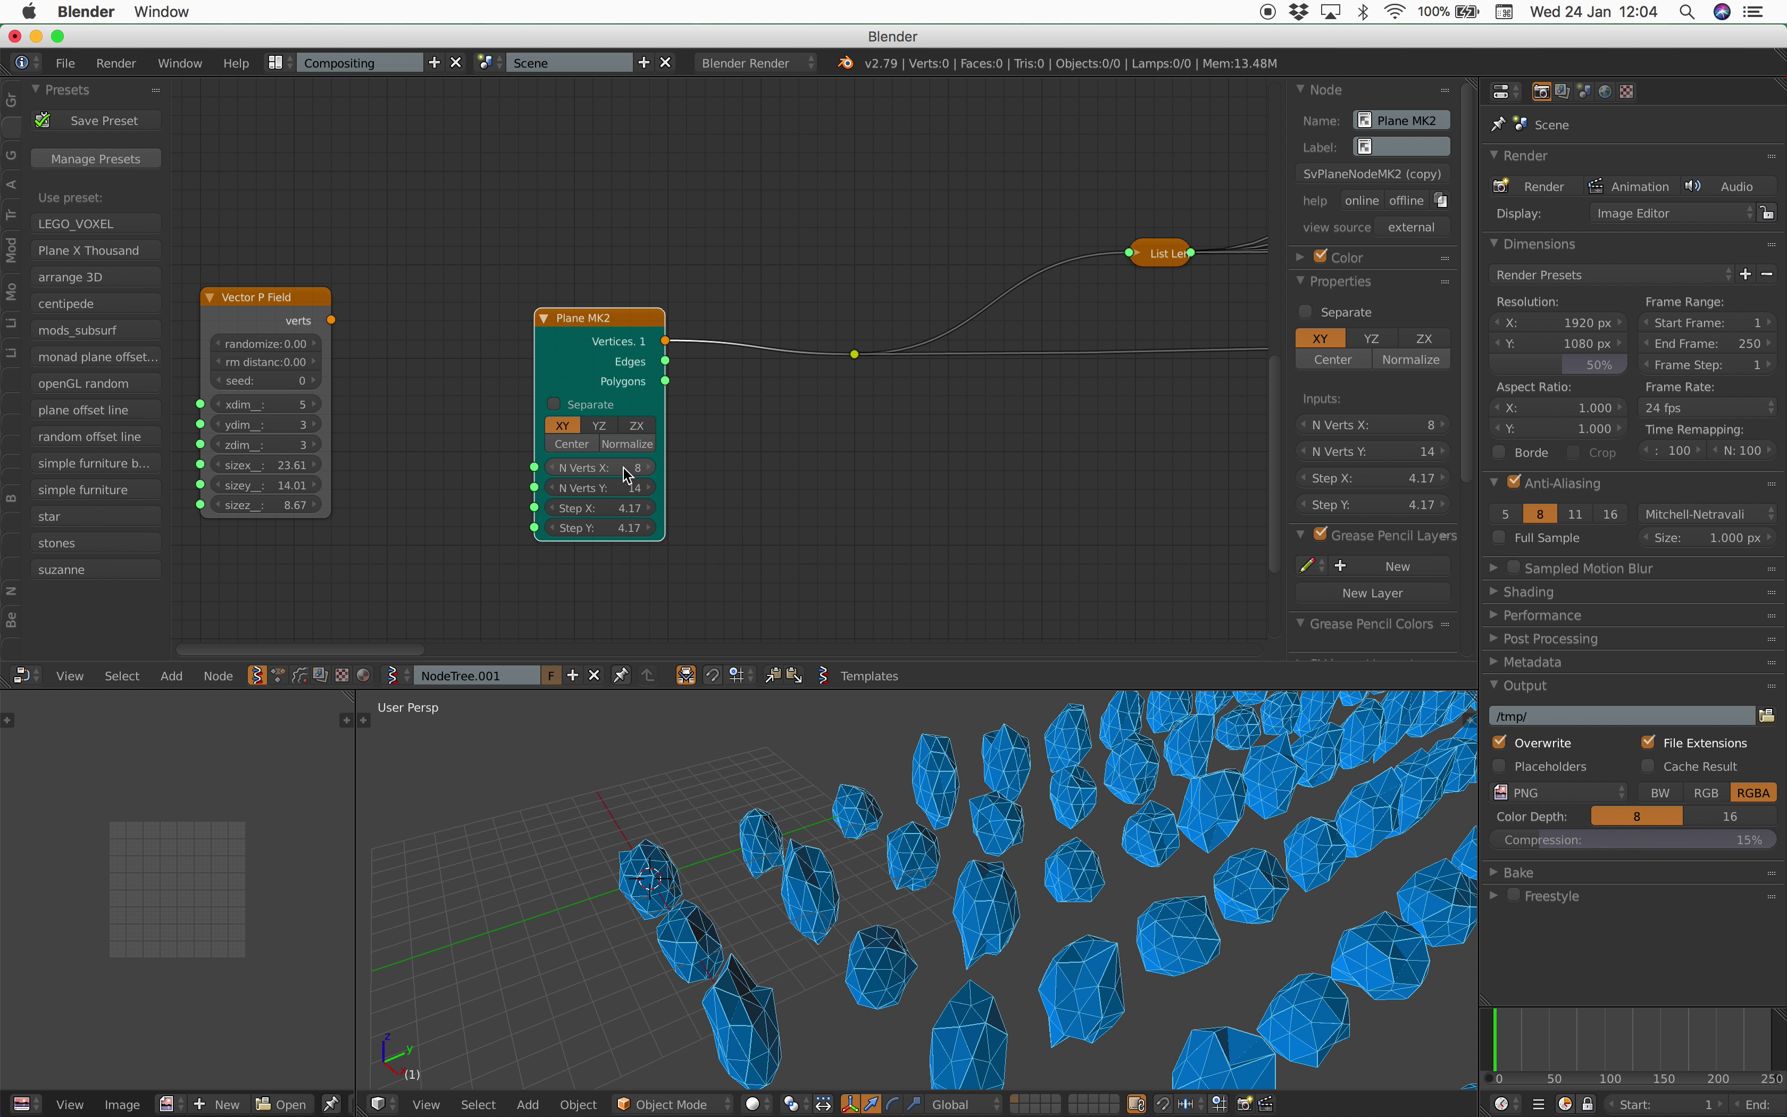
text(4)
key(Return)
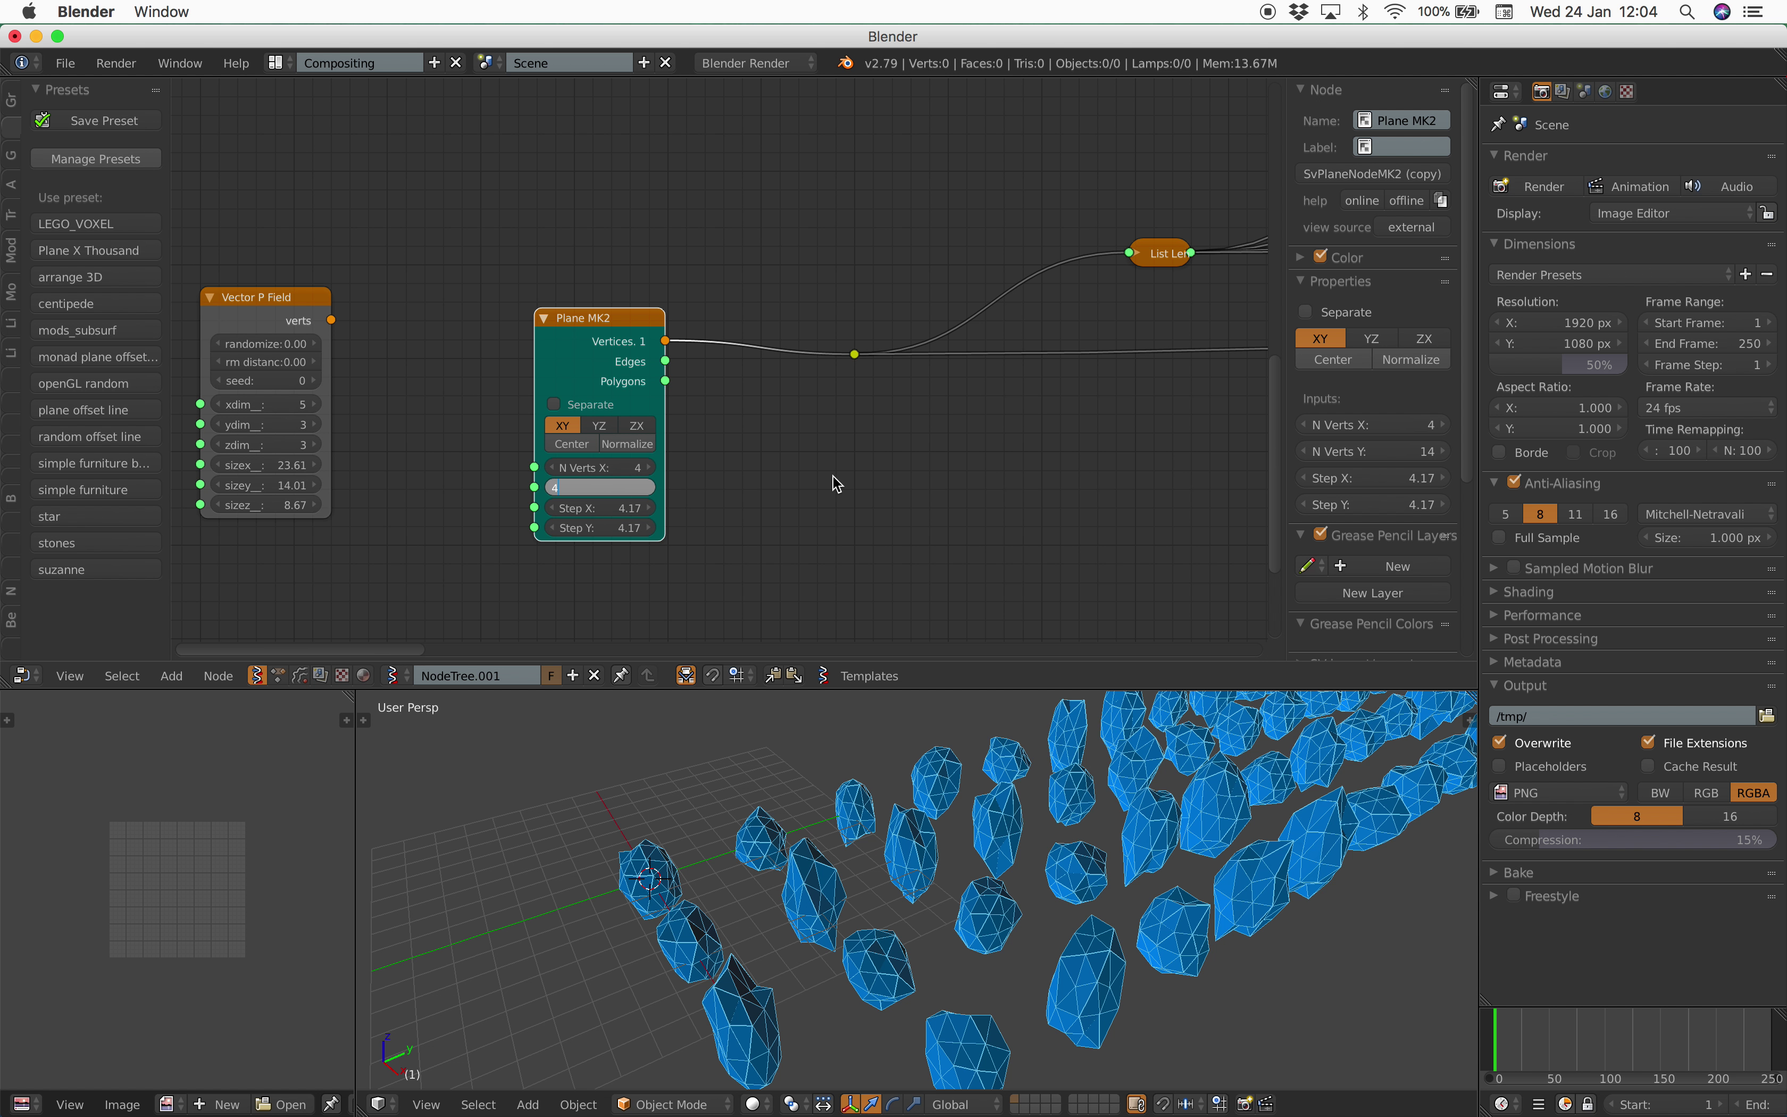
key(Return)
Bake the 4 by 4 grid of stones to meshes from the Viewer Draw node.
scroll(1025, 848, down, 4)
middle_drag(1025, 848, 952, 857)
scroll(810, 516, down, 1)
middle_drag(810, 515, 177, 550)
middle_drag(890, 404, 177, 347)
scroll(817, 322, down, 7)
middle_drag(817, 322, 310, 369)
middle_drag(1015, 300, 582, 427)
middle_drag(1108, 361, 768, 411)
scroll(768, 410, up, 3)
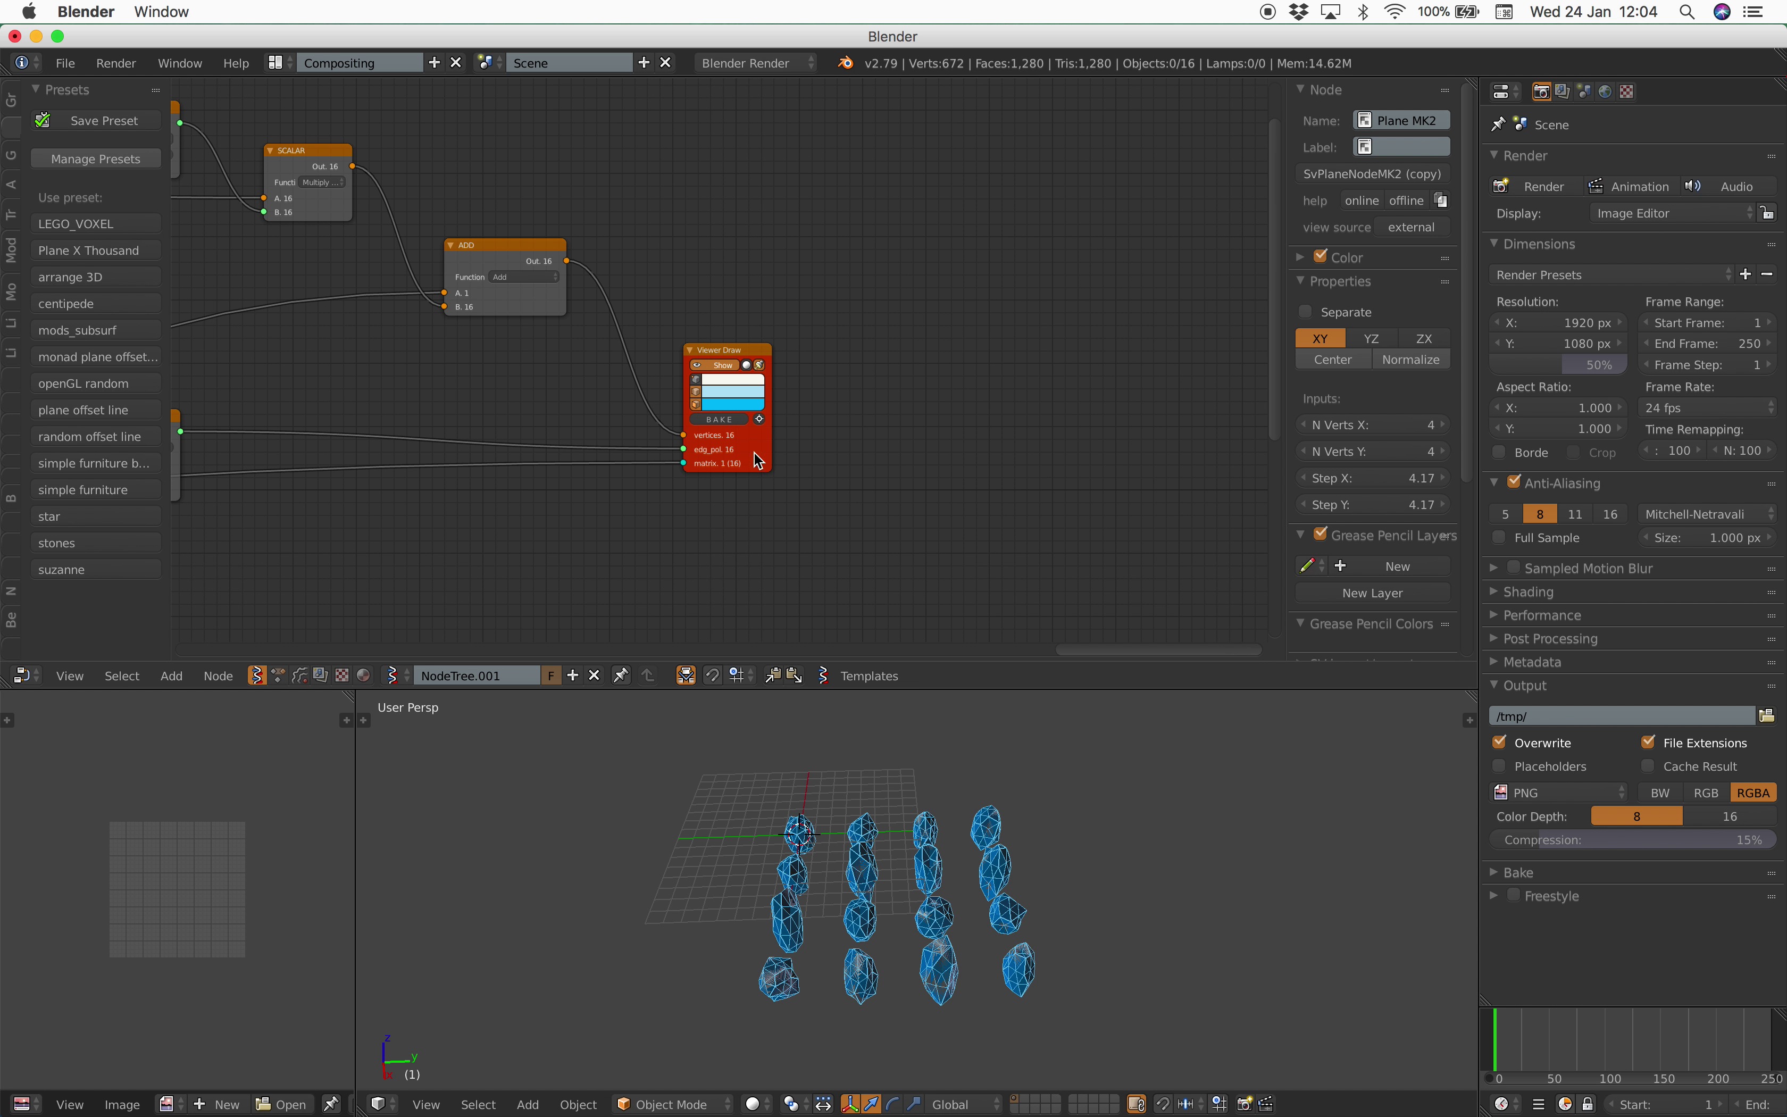
Move all the baked stone meshes beside the blue node preview and put them in a group.
scroll(1057, 878, down, 1)
key(a)
key(g)
click(1171, 854)
shift+middle_drag(1171, 854, 988, 763)
scroll(987, 846, up, 3)
key(a)
key(a)
scroll(1016, 827, down, 1)
scroll(981, 853, down, 3)
key(a)
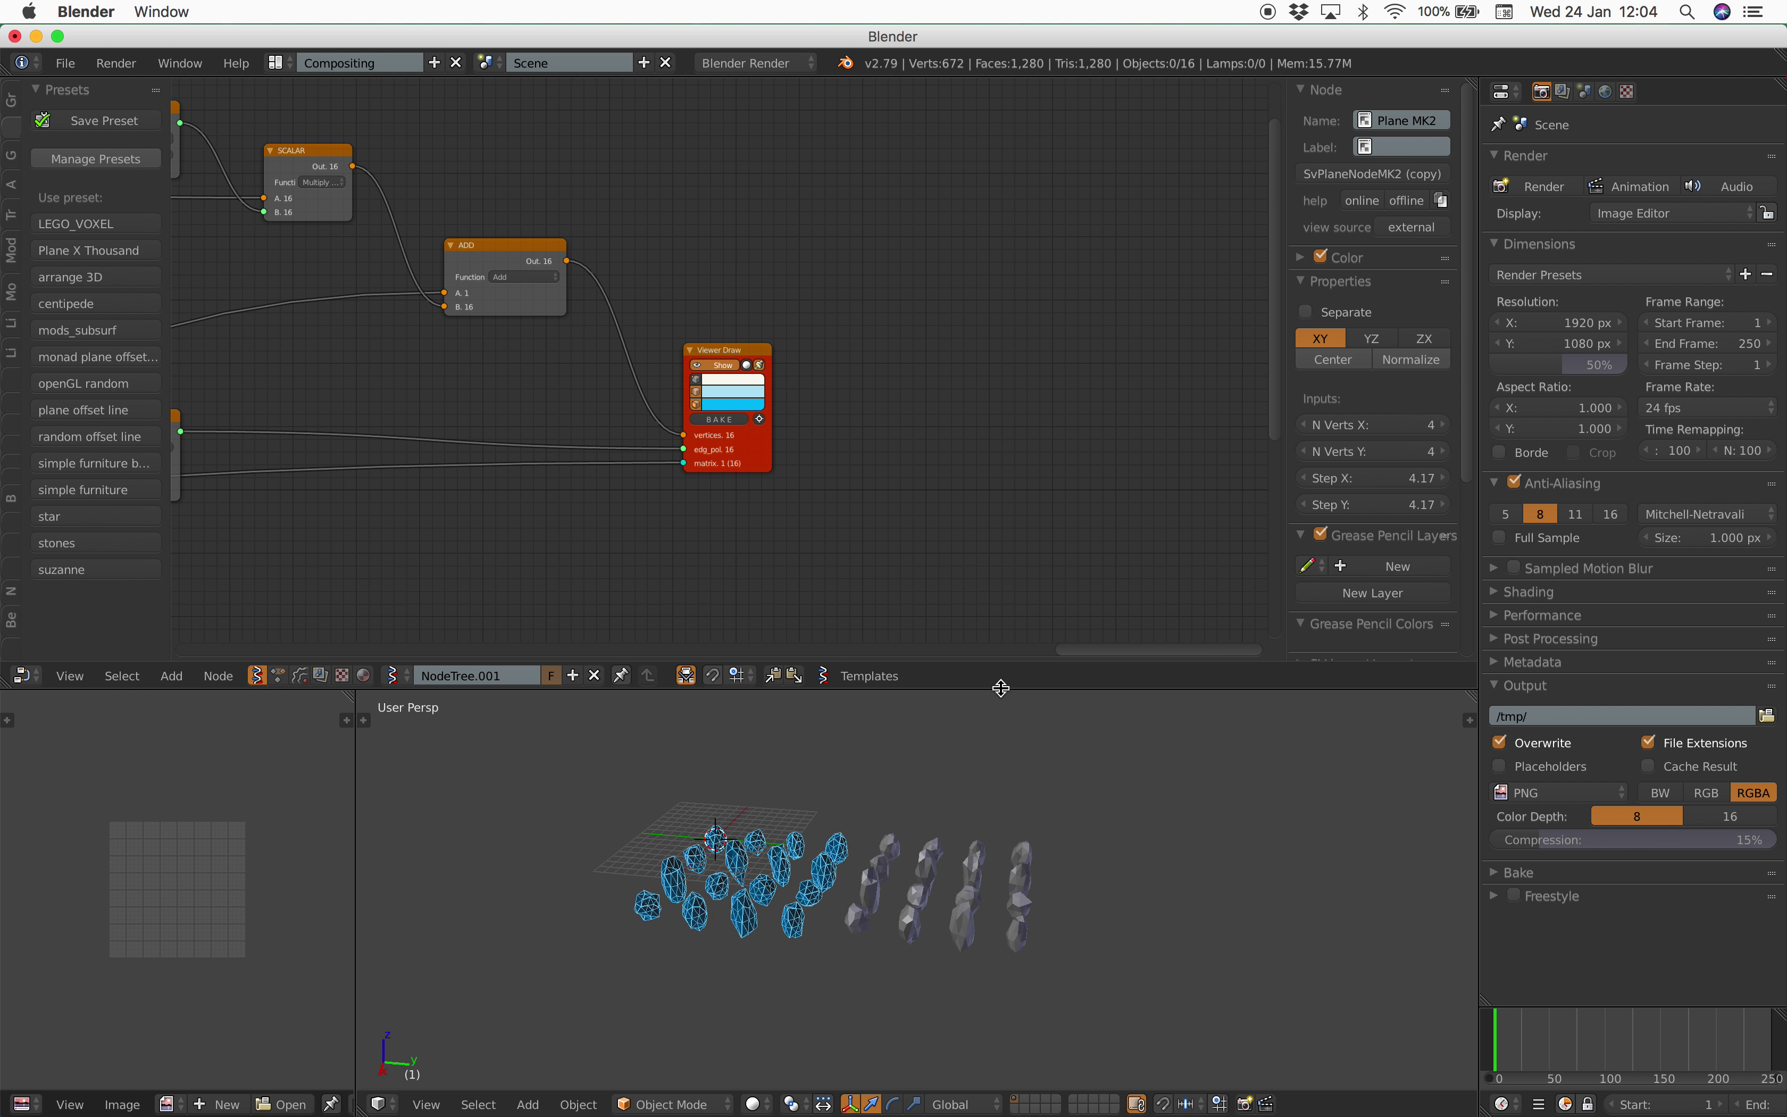
Enlarge the 3D viewport by shrinking the node editor and the image editor.
drag(1000, 688, 1006, 455)
scroll(1053, 778, up, 3)
scroll(1051, 777, down, 2)
middle_drag(997, 757, 935, 732)
key(shift+a)
mouse_move(935, 731)
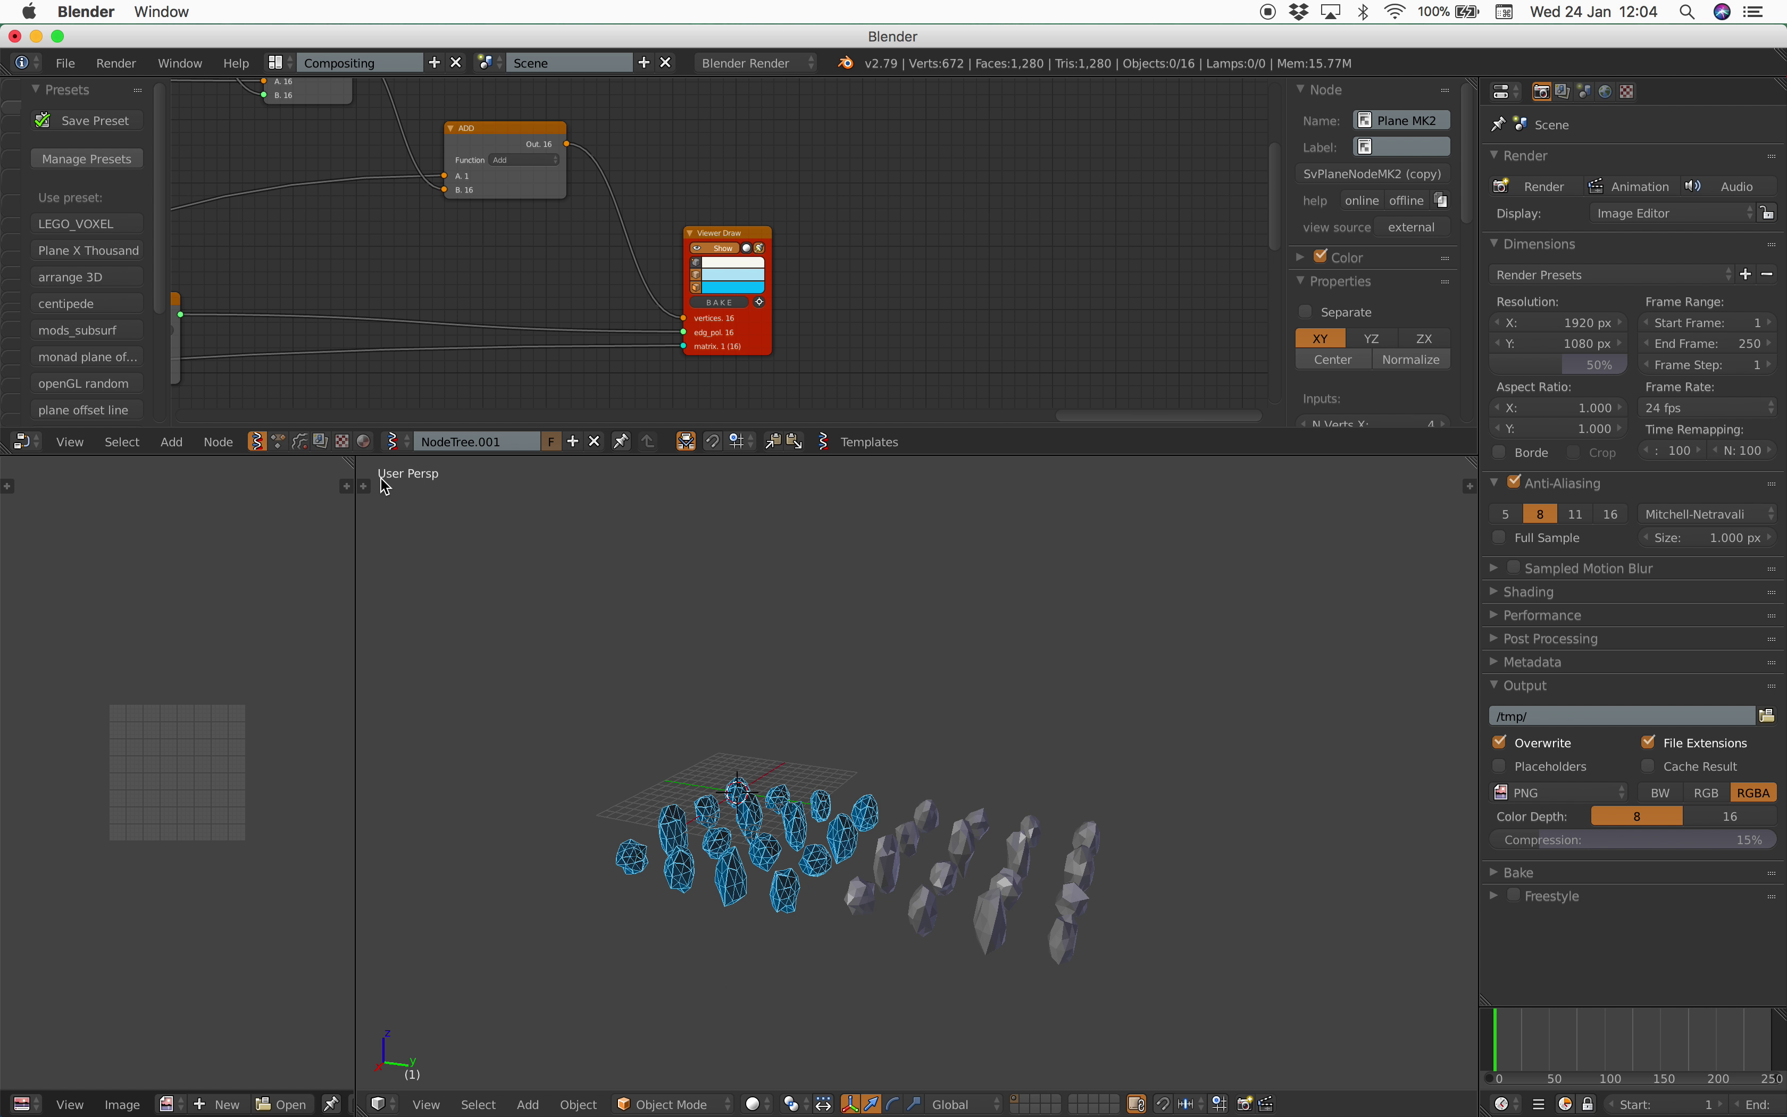
drag(353, 459, 192, 487)
Add a mesh plane, raise it above the stones and scale it up to span wider than the stone preview.
key(shift+a)
mouse_move(700, 740)
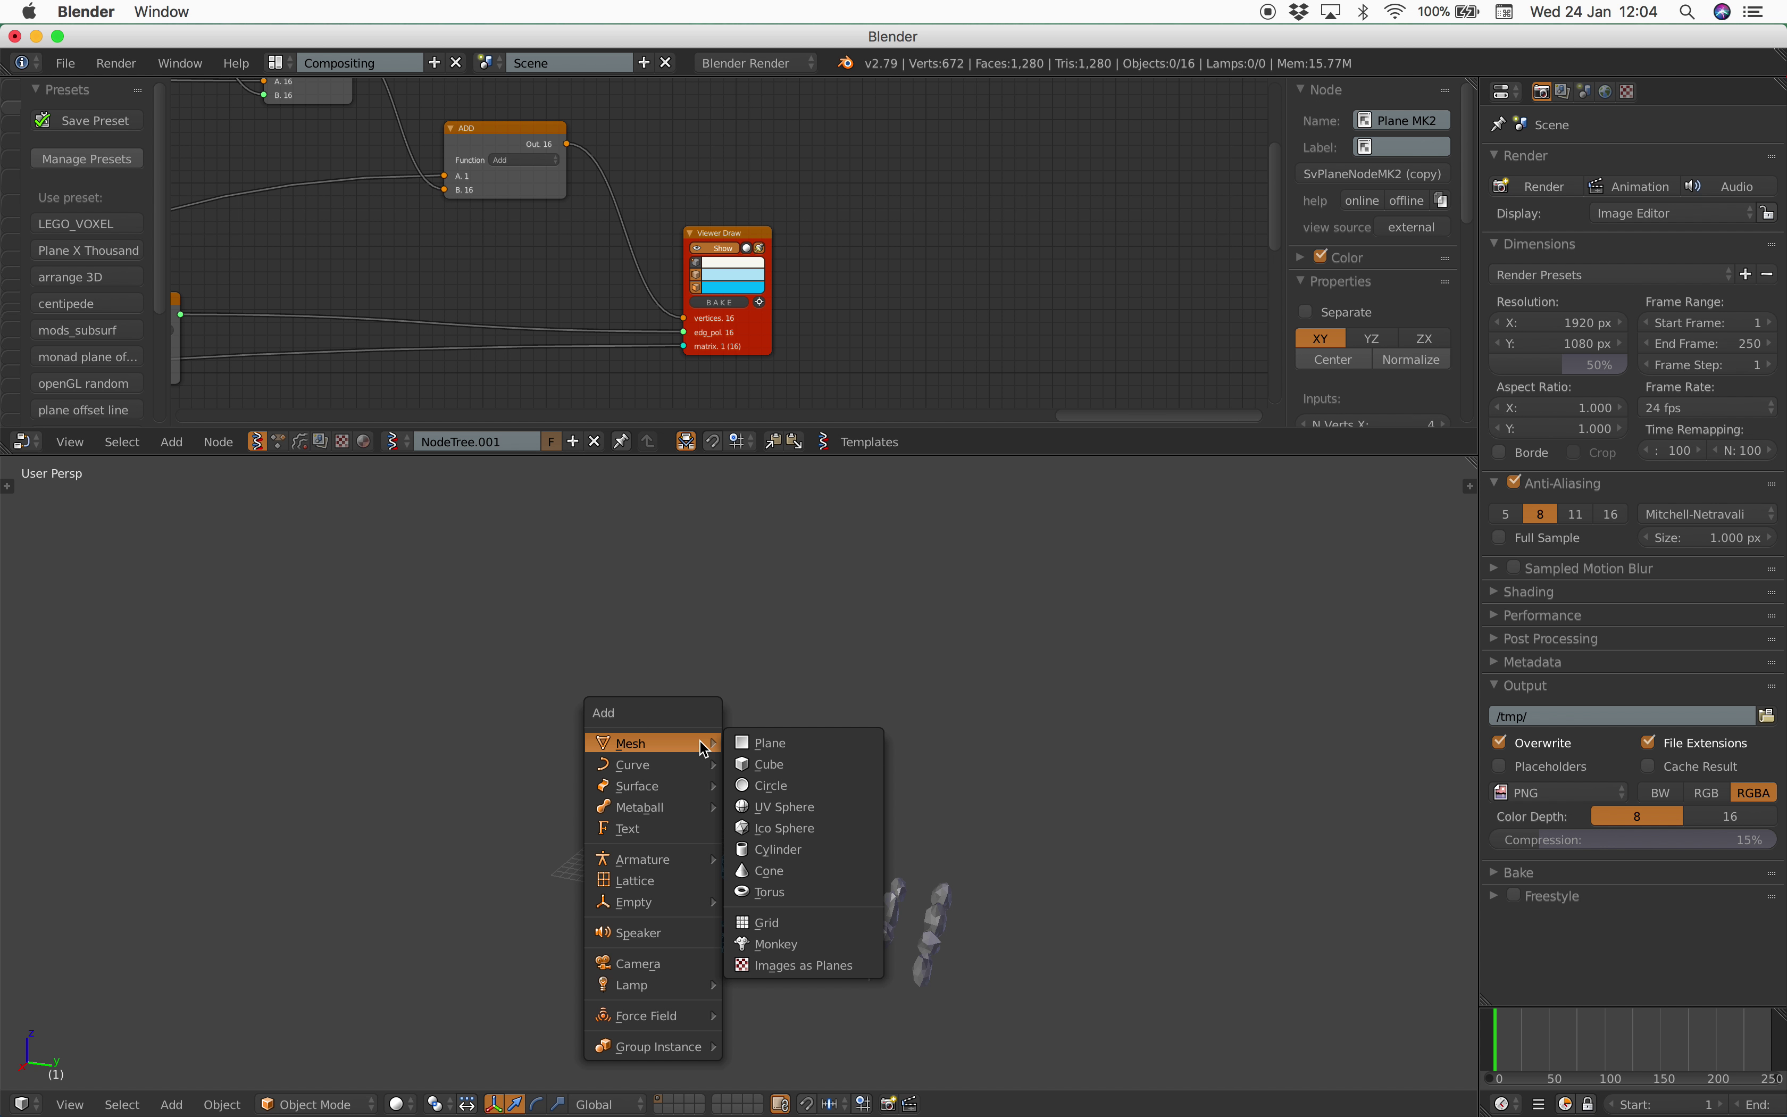
click(769, 745)
key(g)
click(1062, 808)
key(s)
click(1117, 882)
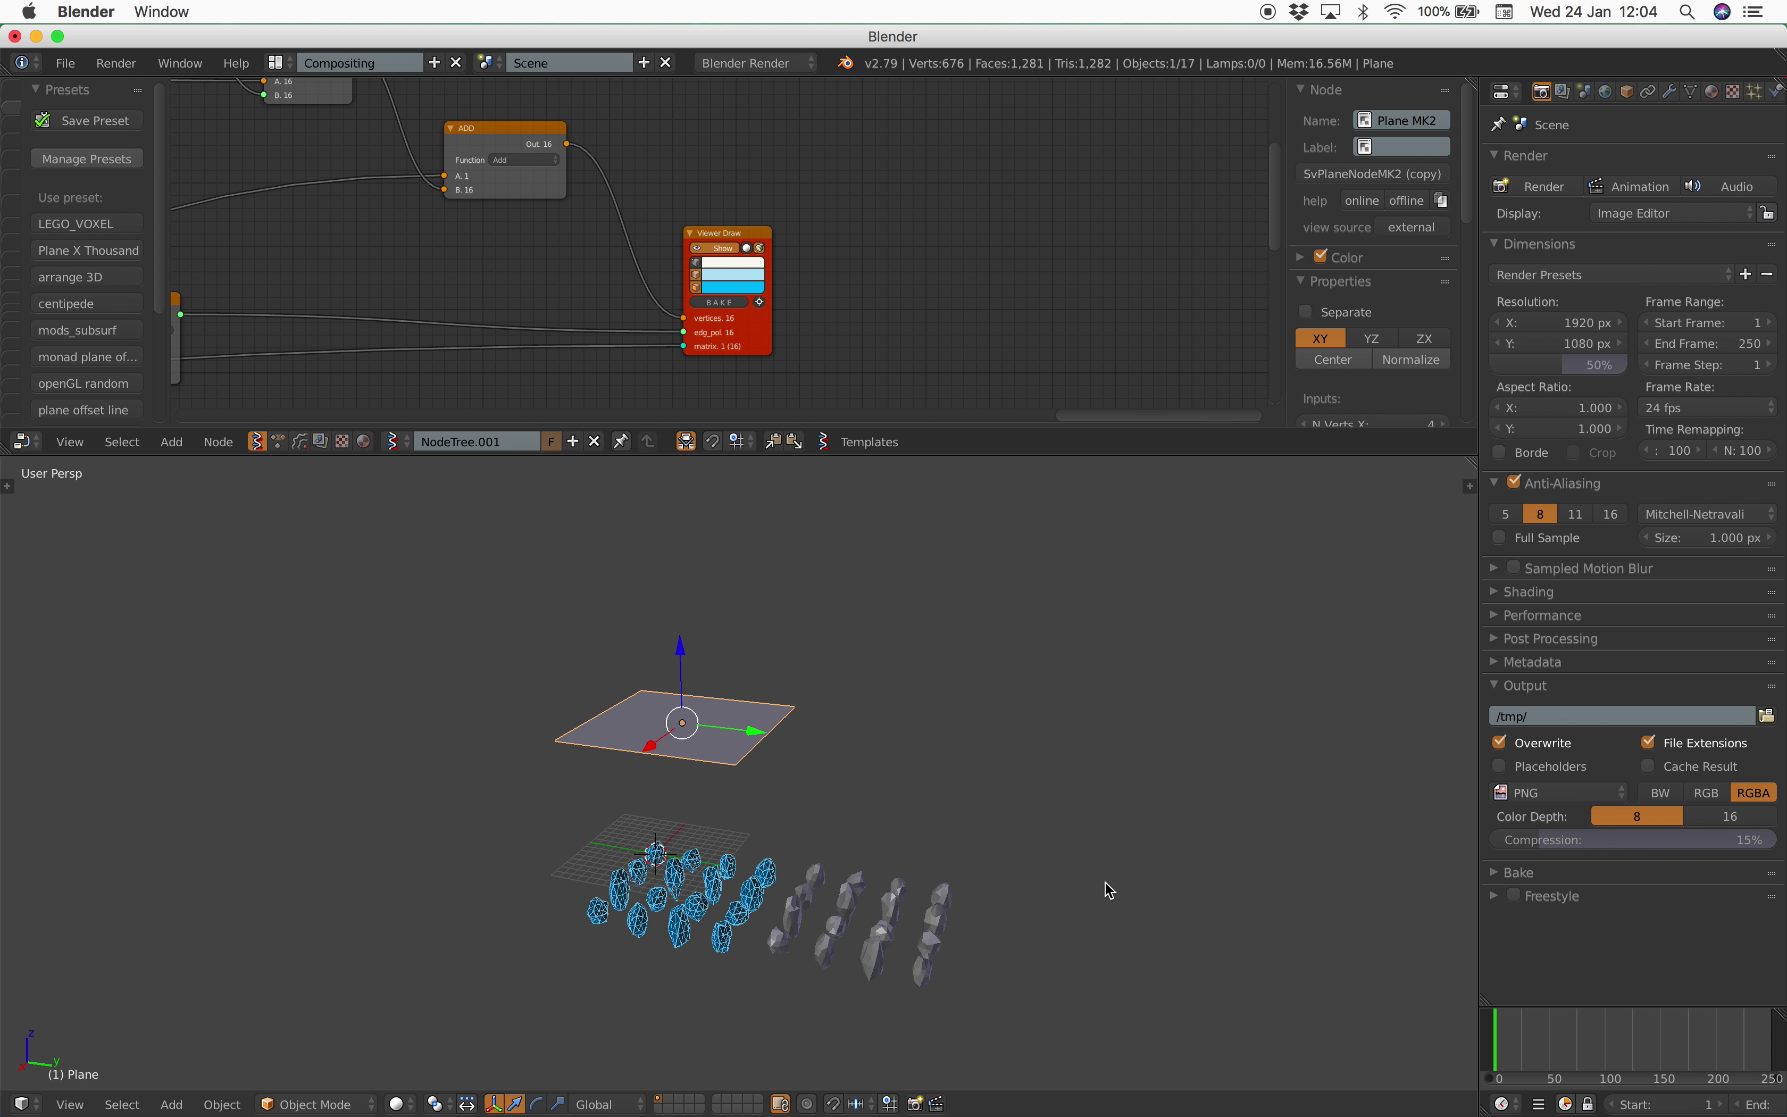
key(g)
click(991, 789)
key(s)
click(1161, 775)
Add a new particle system to the plane and widen the properties editor.
click(1756, 93)
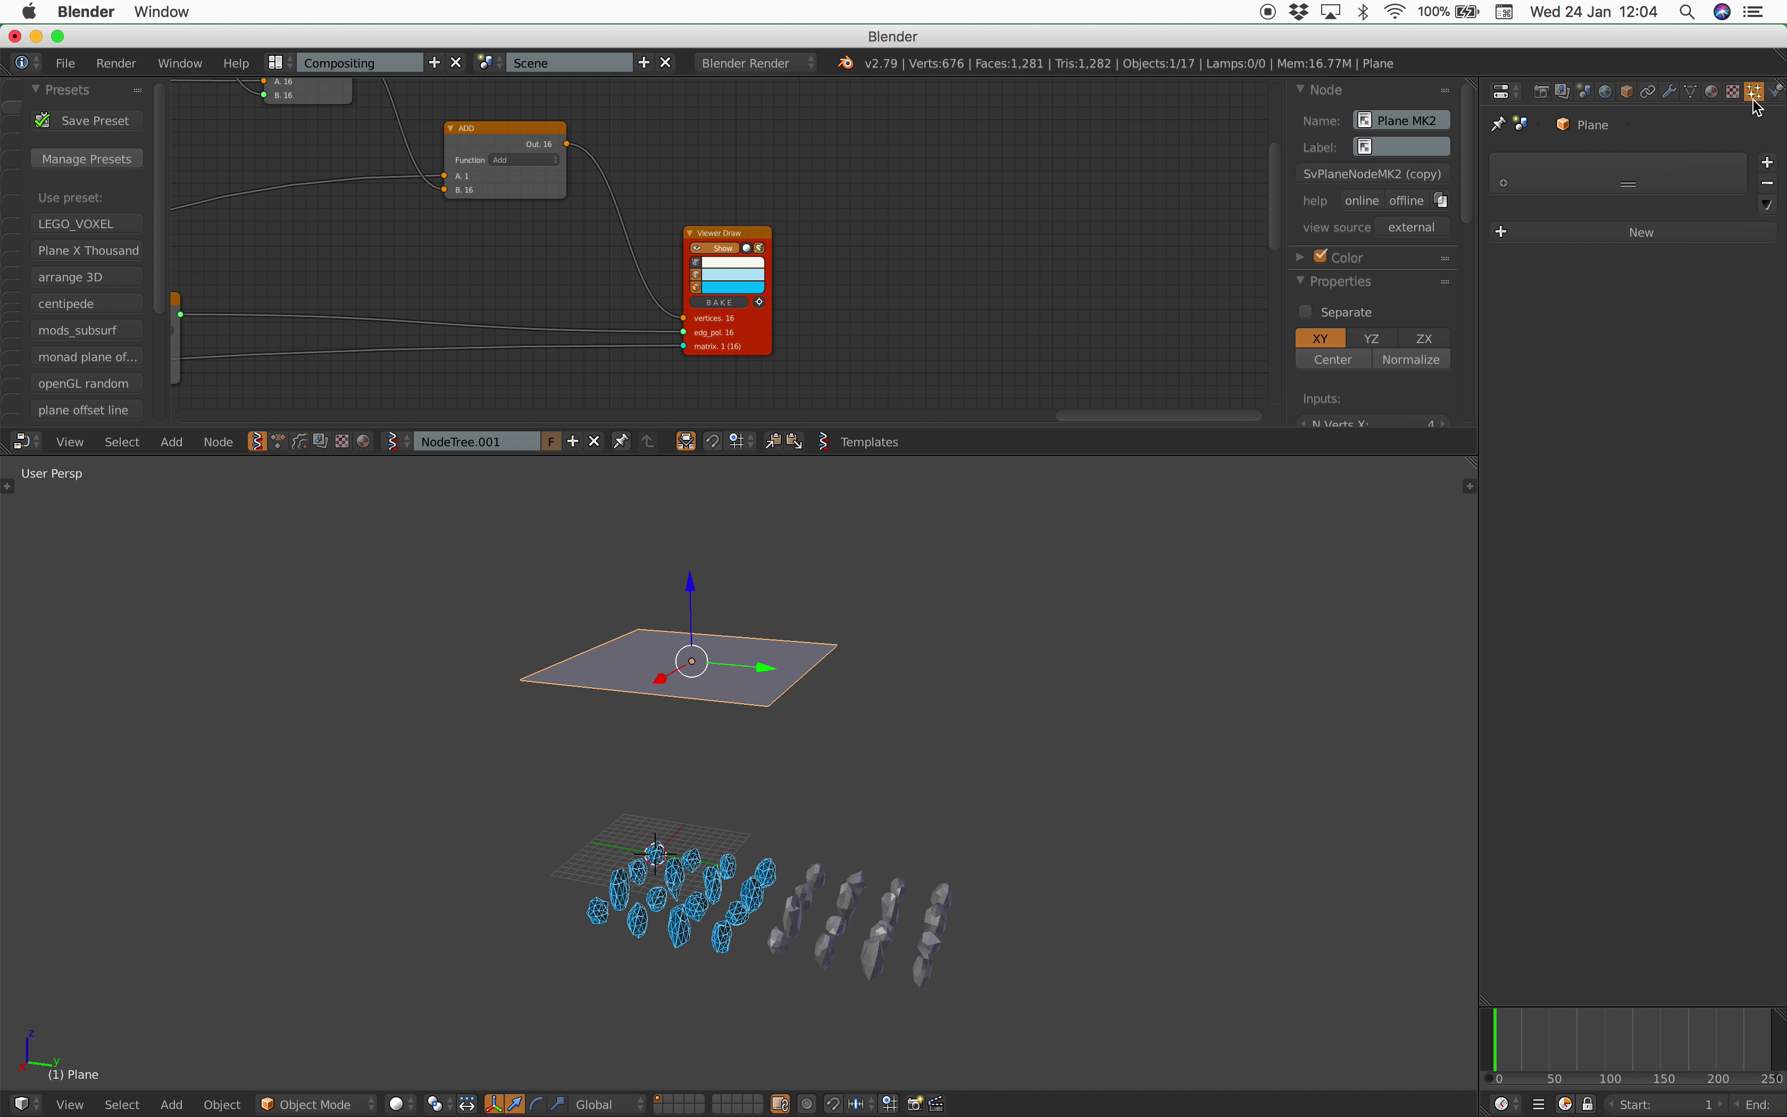
click(1643, 235)
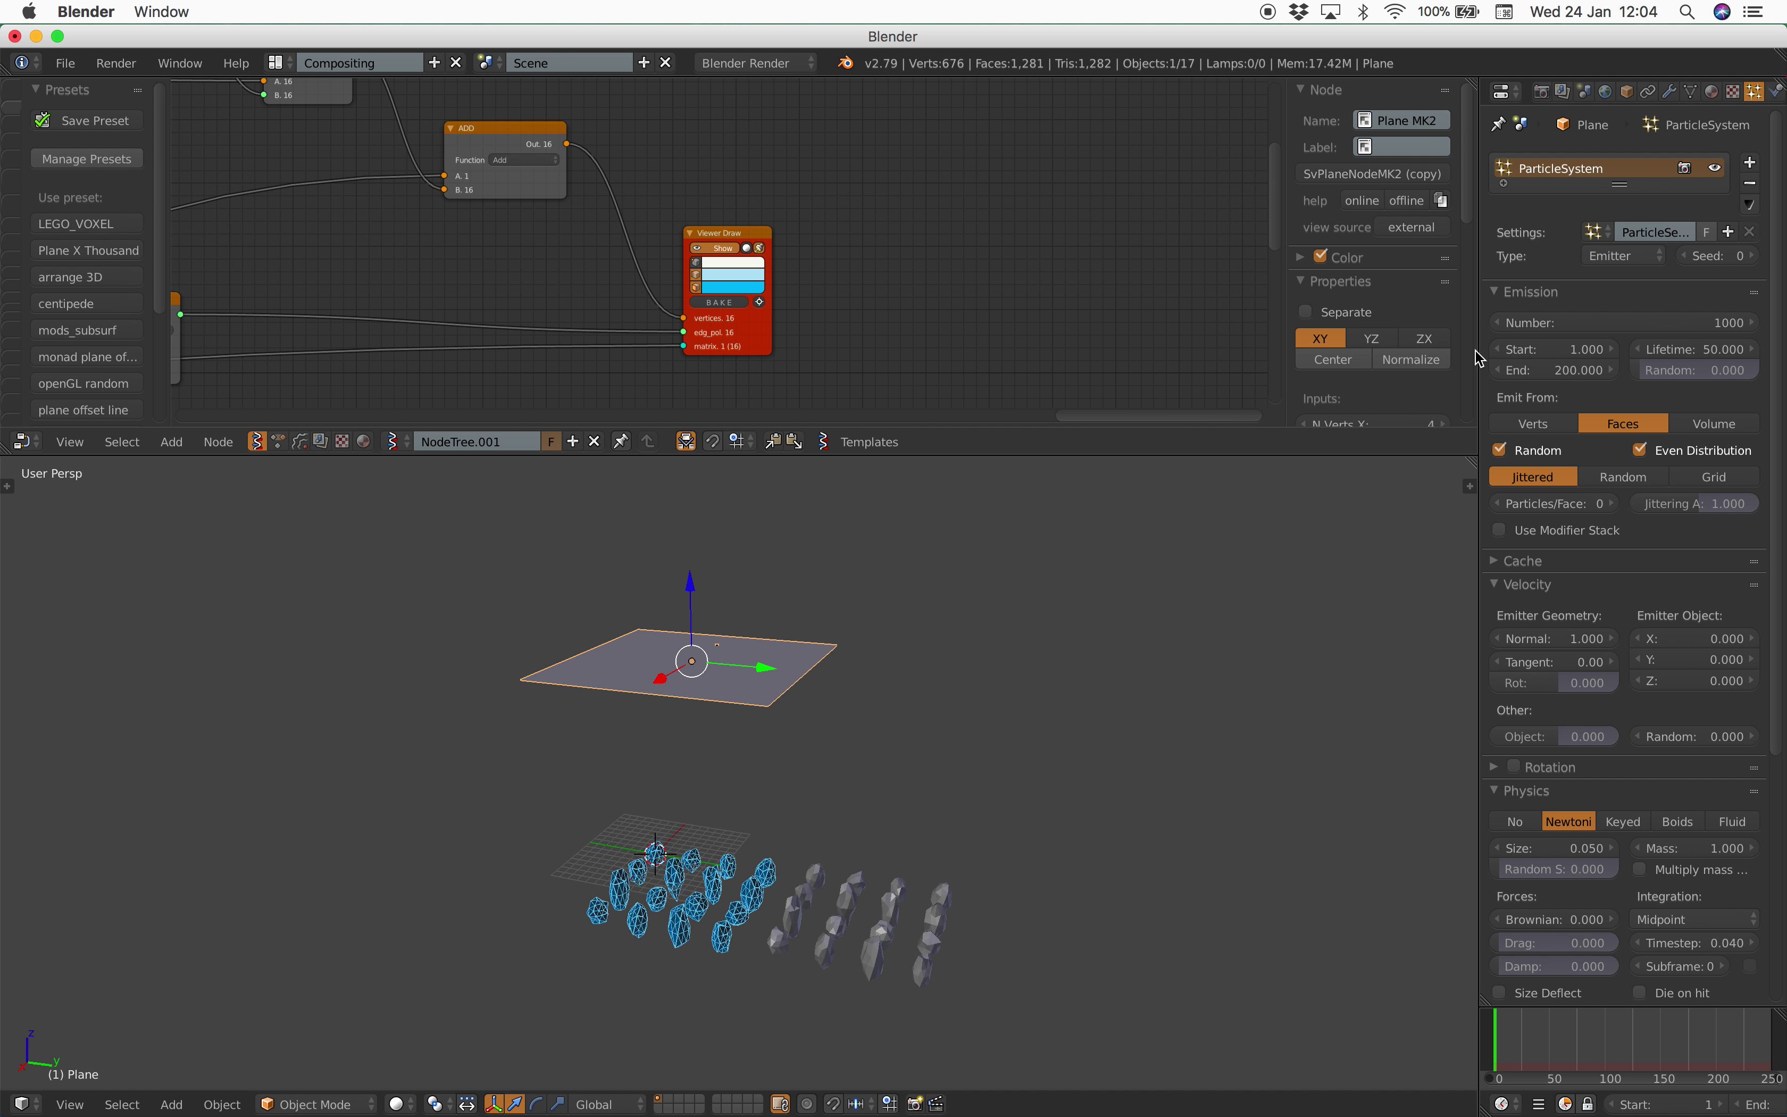
drag(1479, 353, 1238, 342)
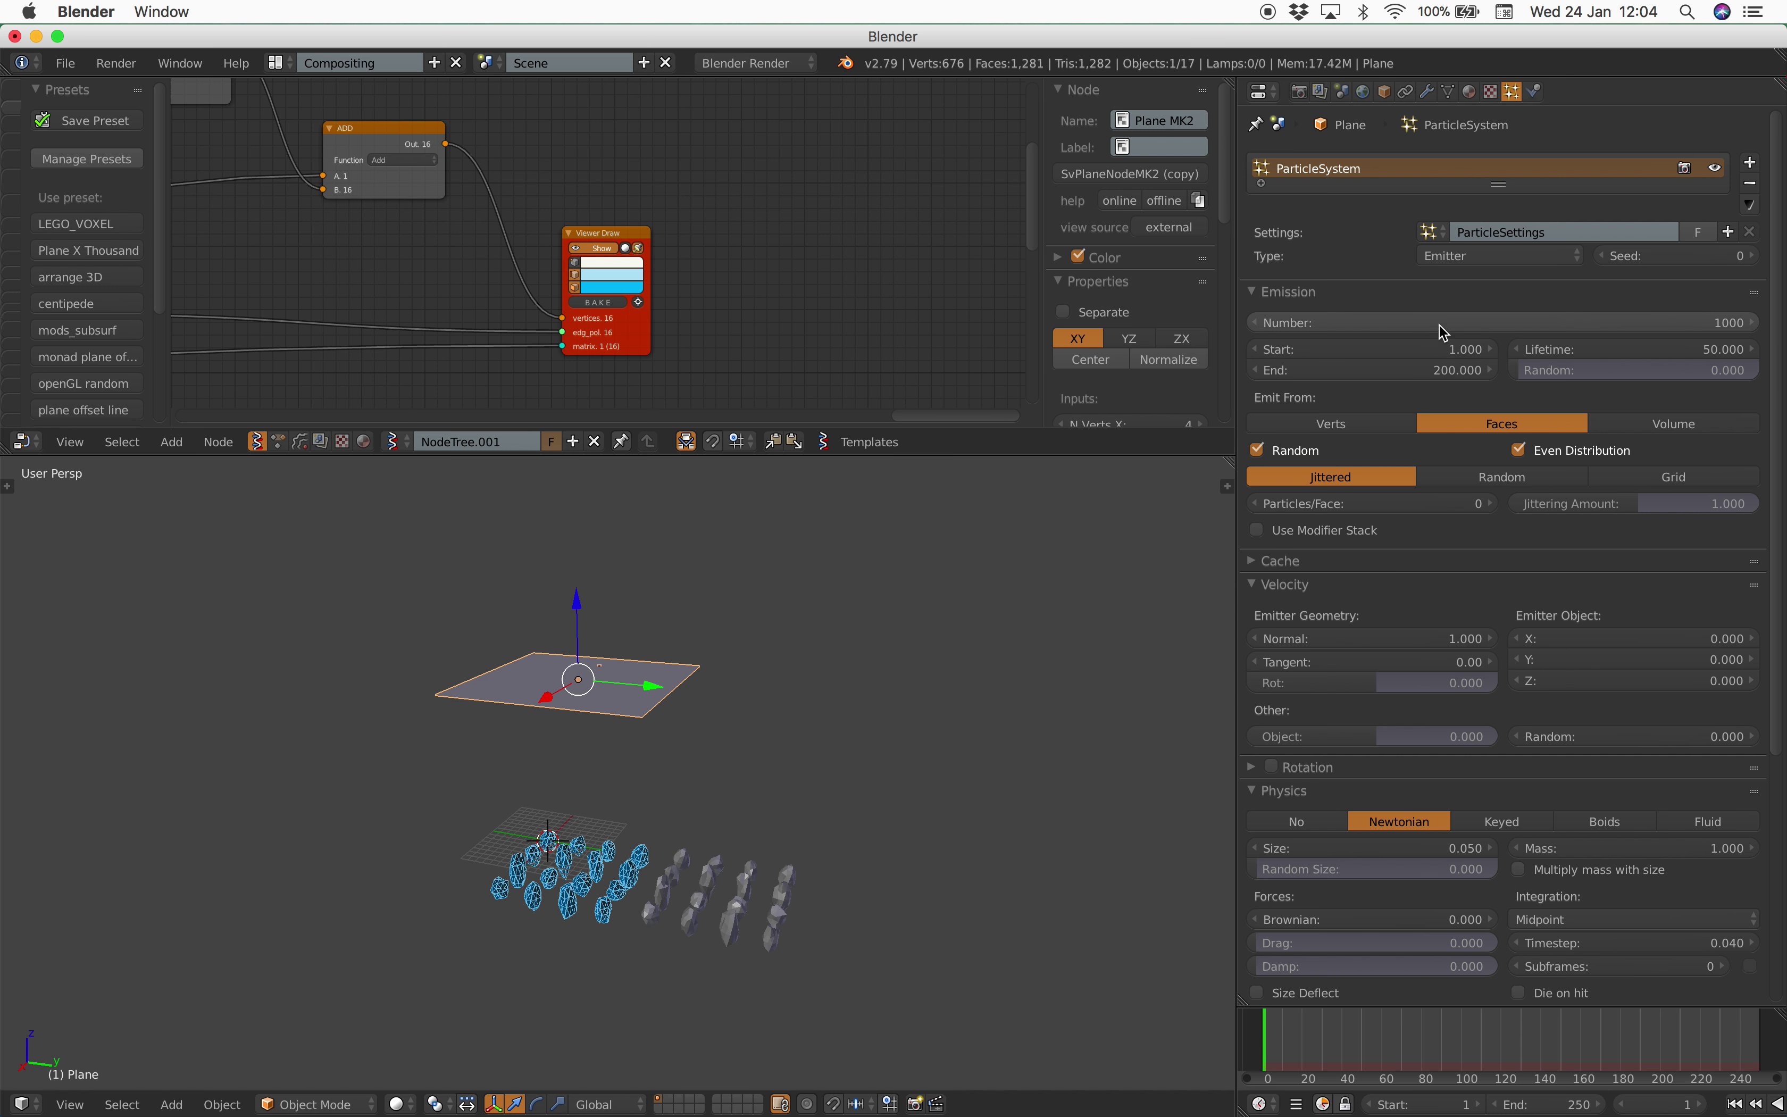
key(Return)
scroll(1514, 628, down, 10)
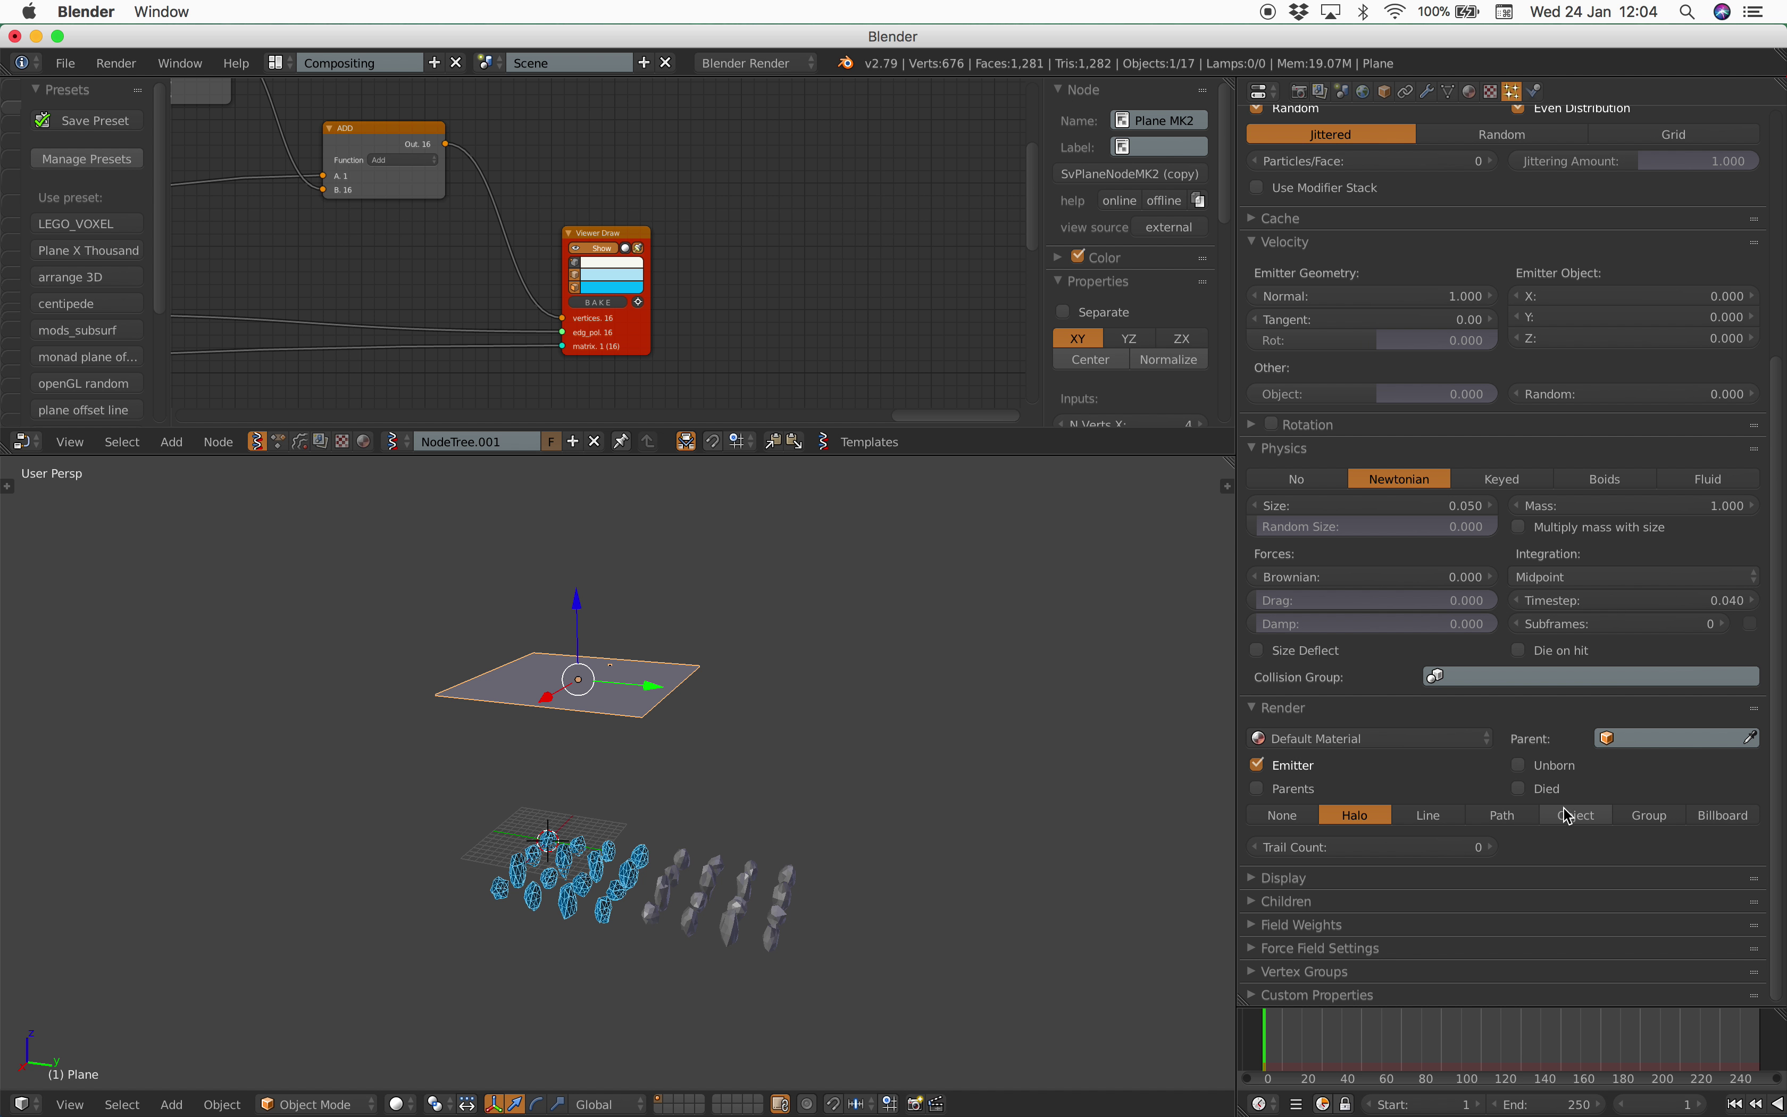
Render the plane's particles as a group, using Group as the Dupli Group, and keep the plane selected.
click(1638, 813)
click(1500, 843)
click(1440, 872)
middle_drag(891, 782, 901, 811)
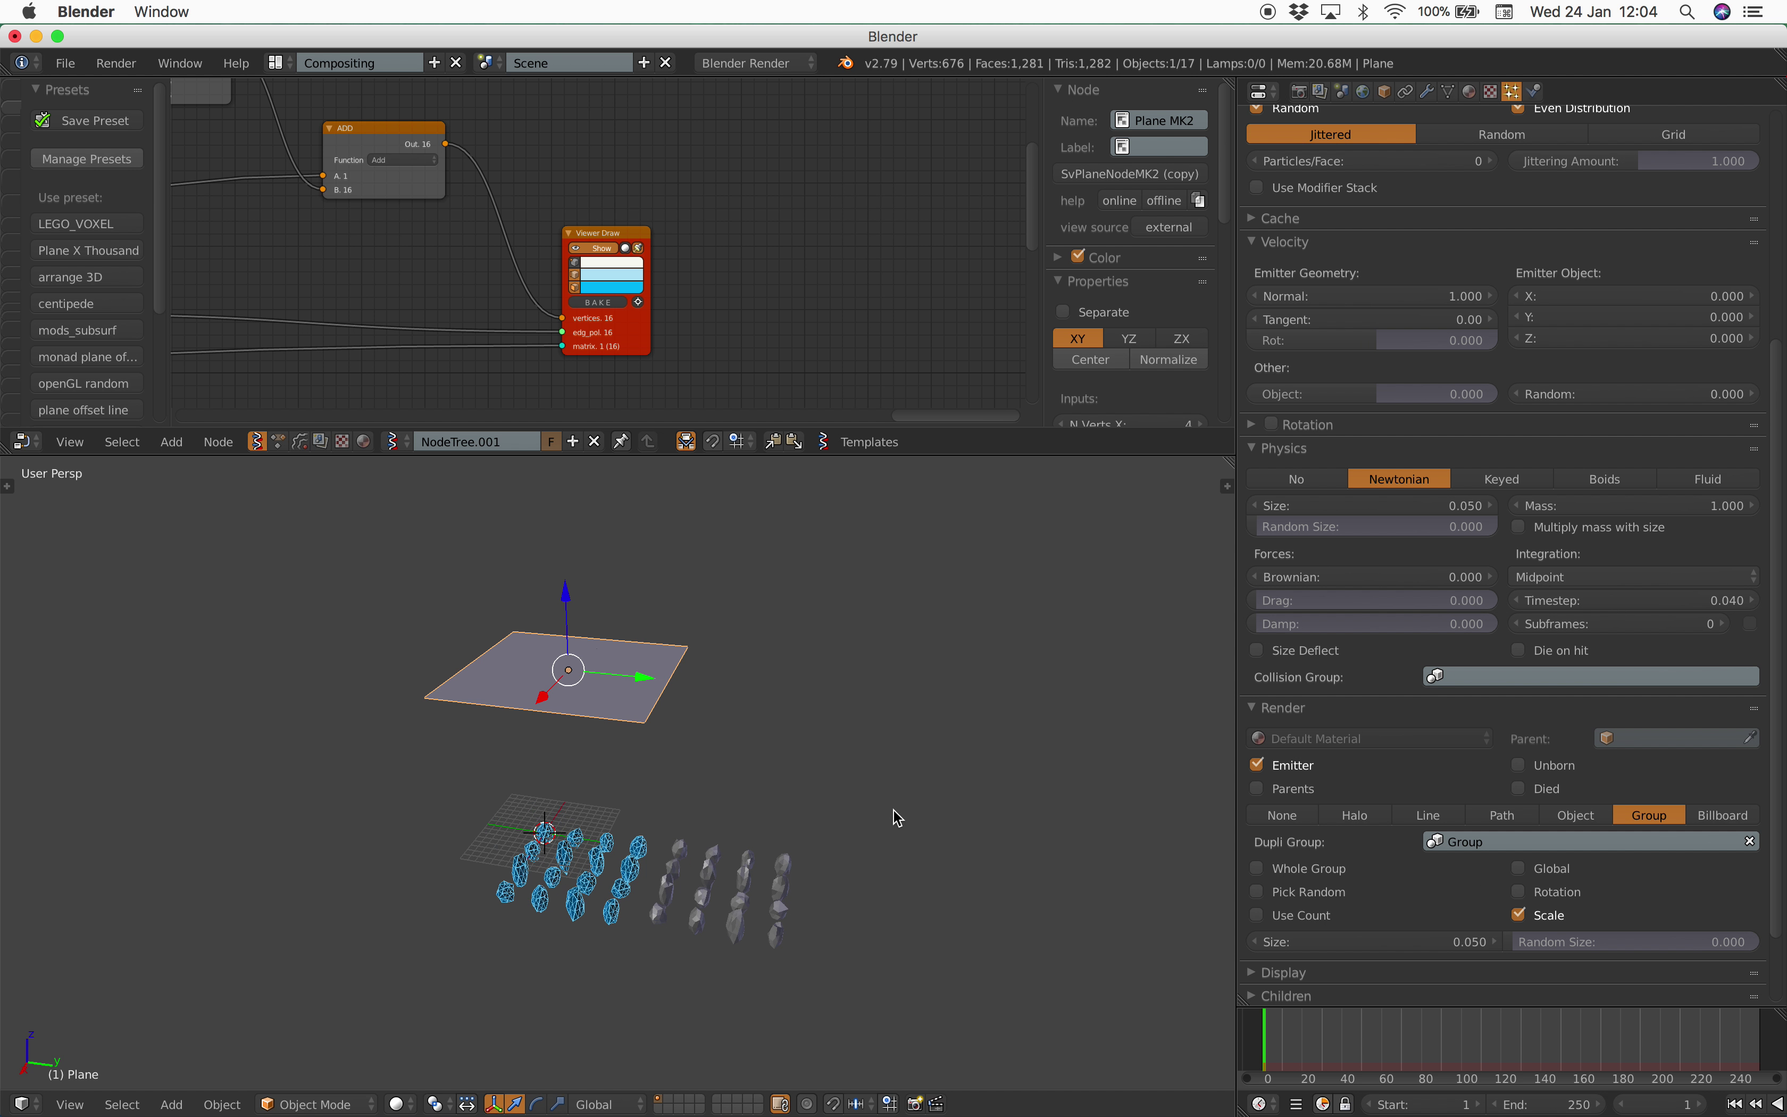
right_click(781, 864)
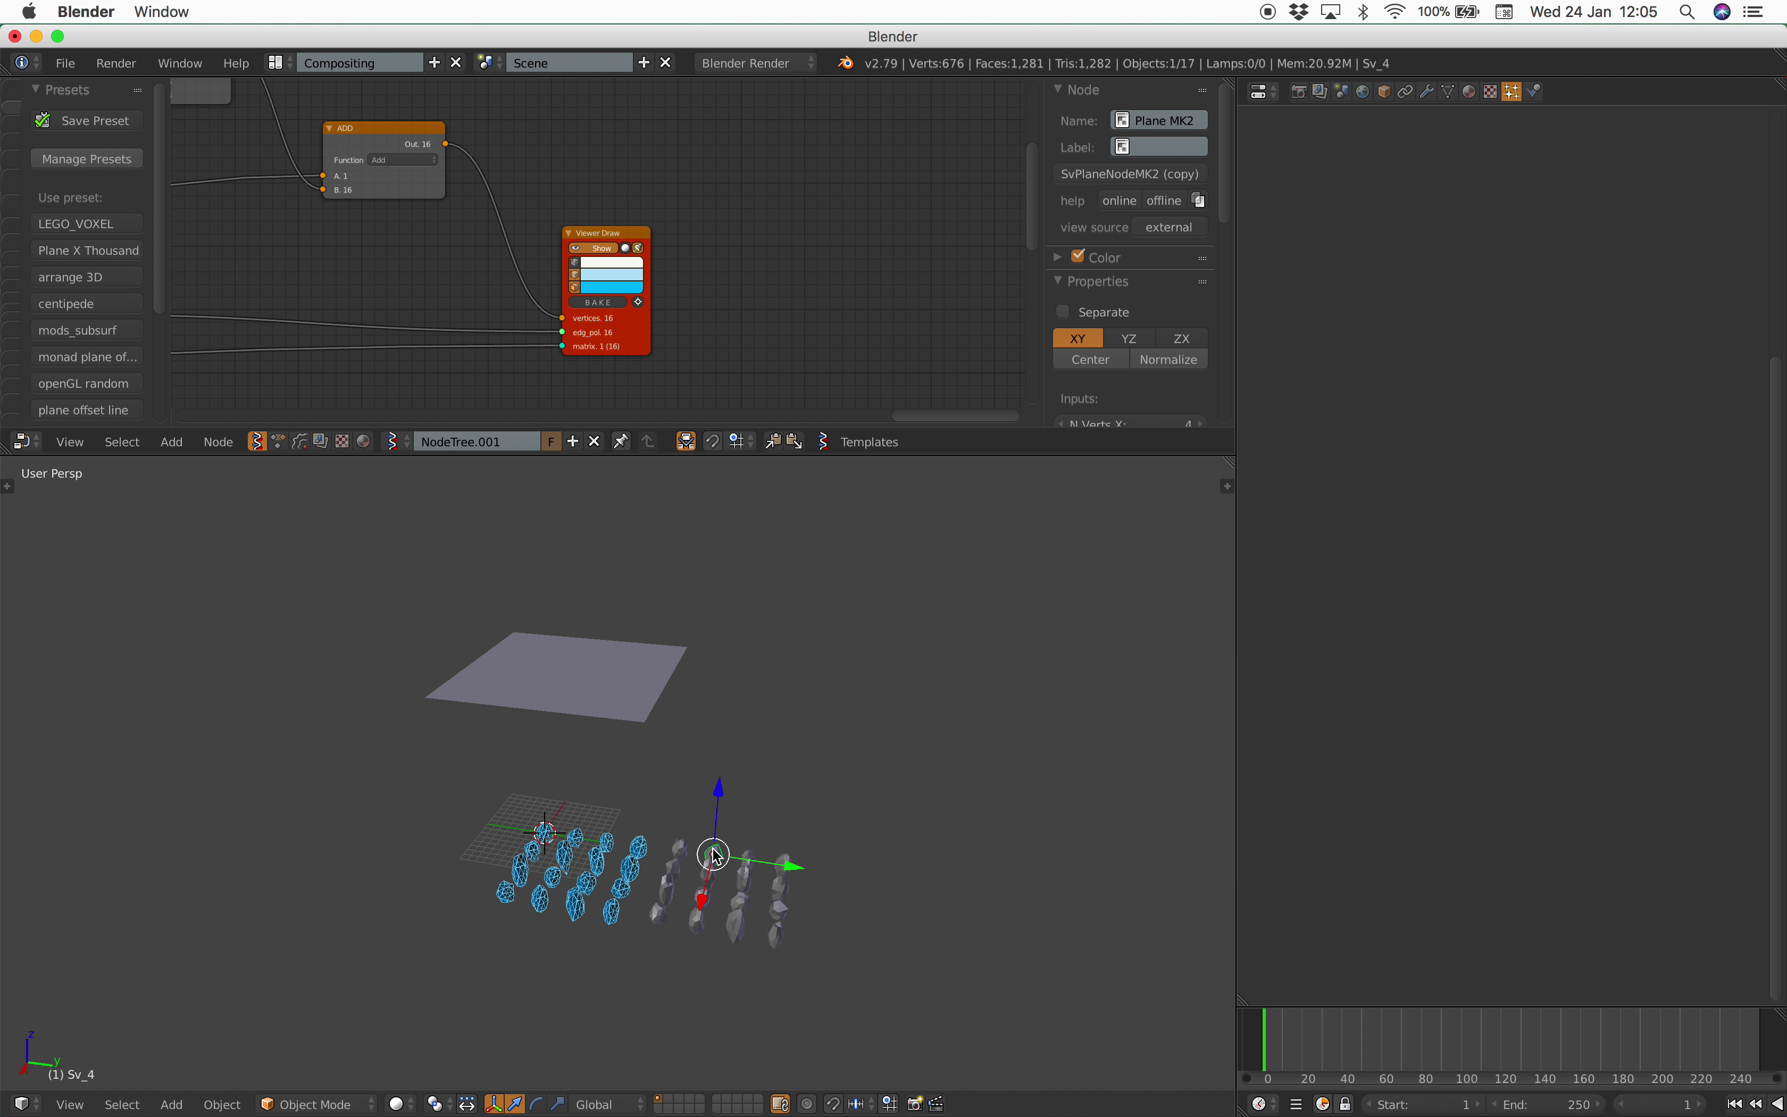
right_click(610, 691)
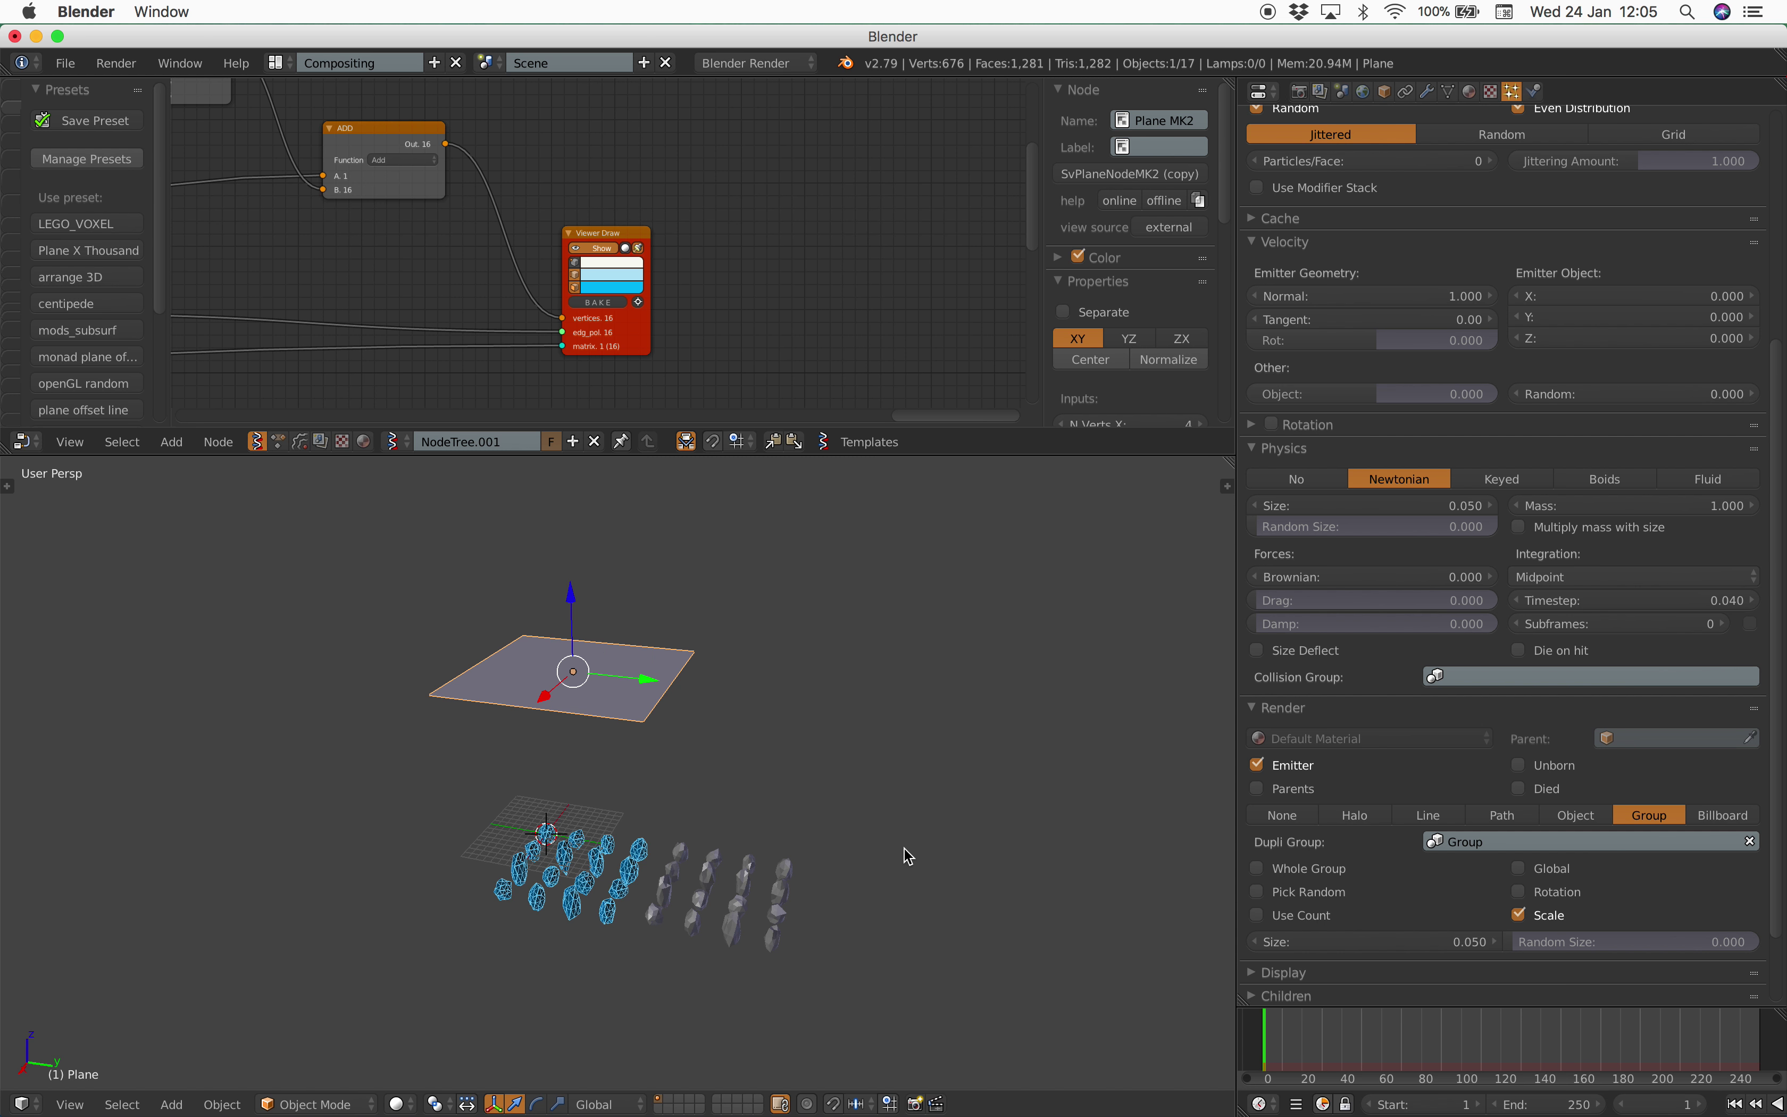
Play the animation to check the particles falling from the plane, then stop it.
key(alt+a)
shift+middle_drag(740, 777, 789, 748)
scroll(751, 789, up, 1)
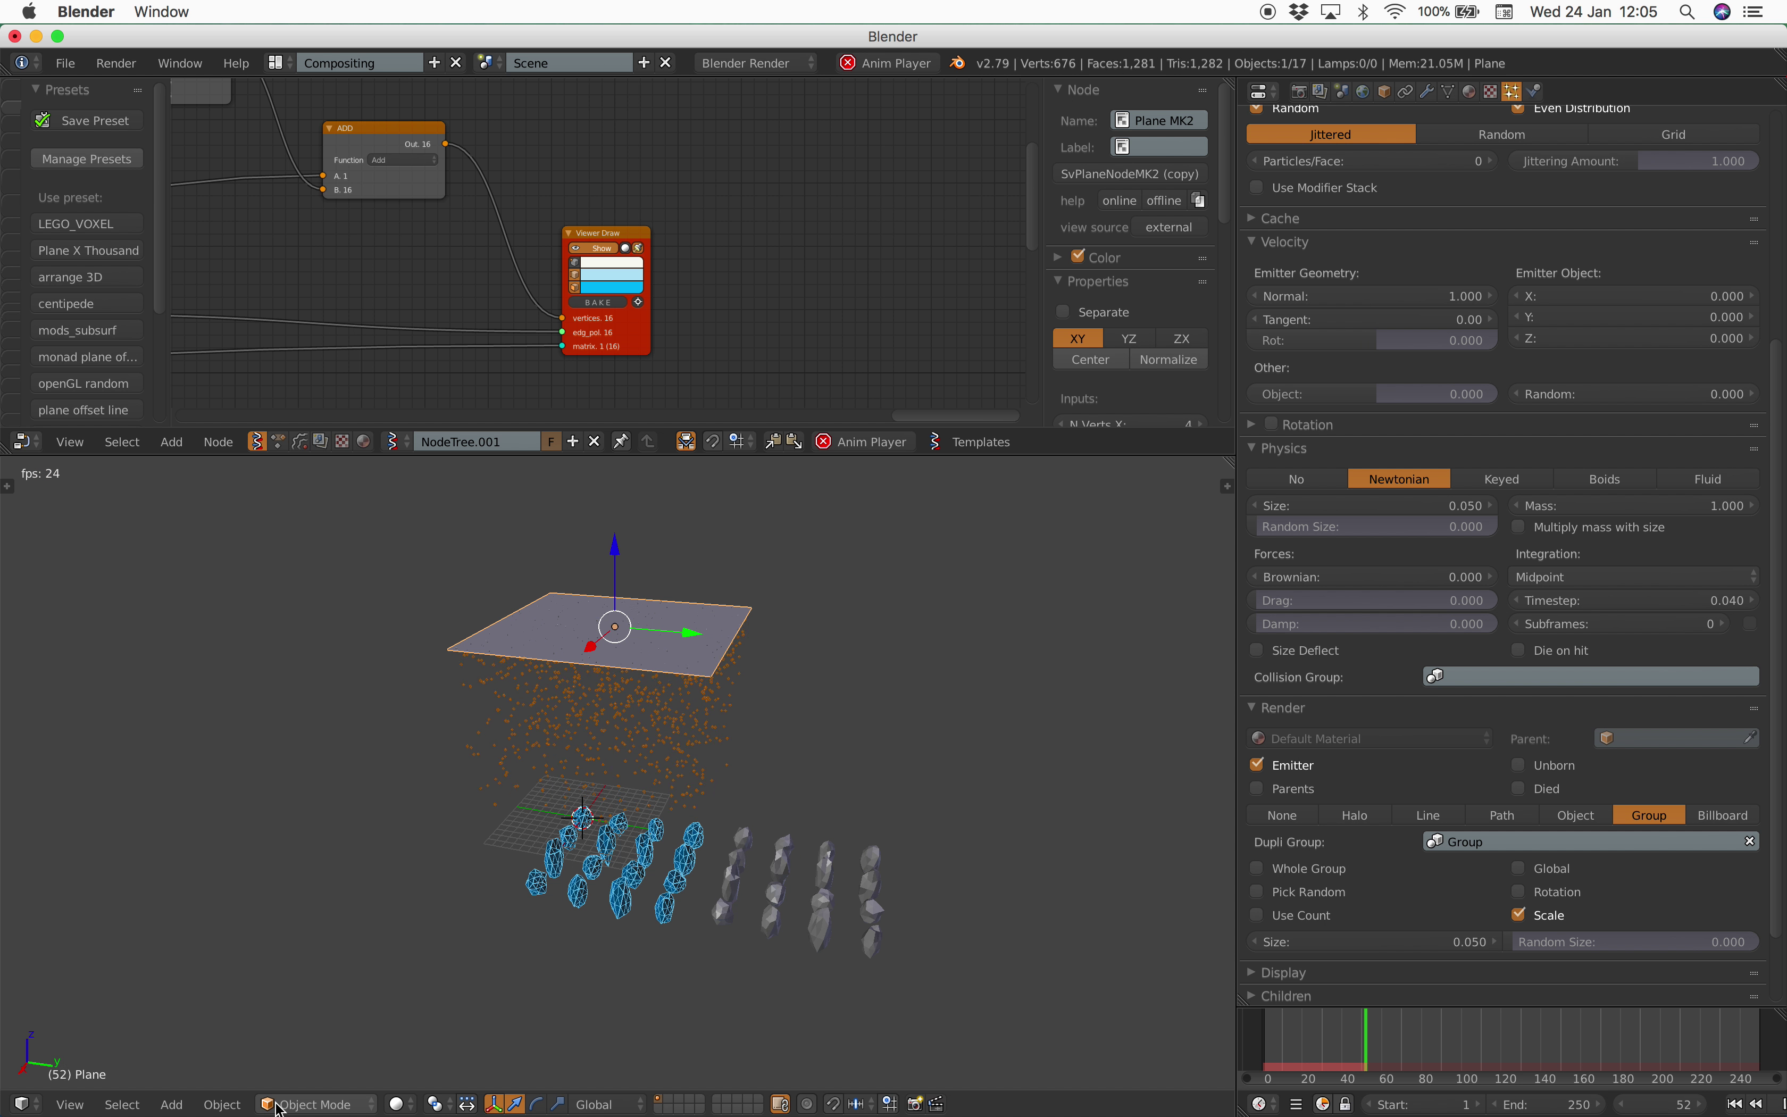
key(alt+a)
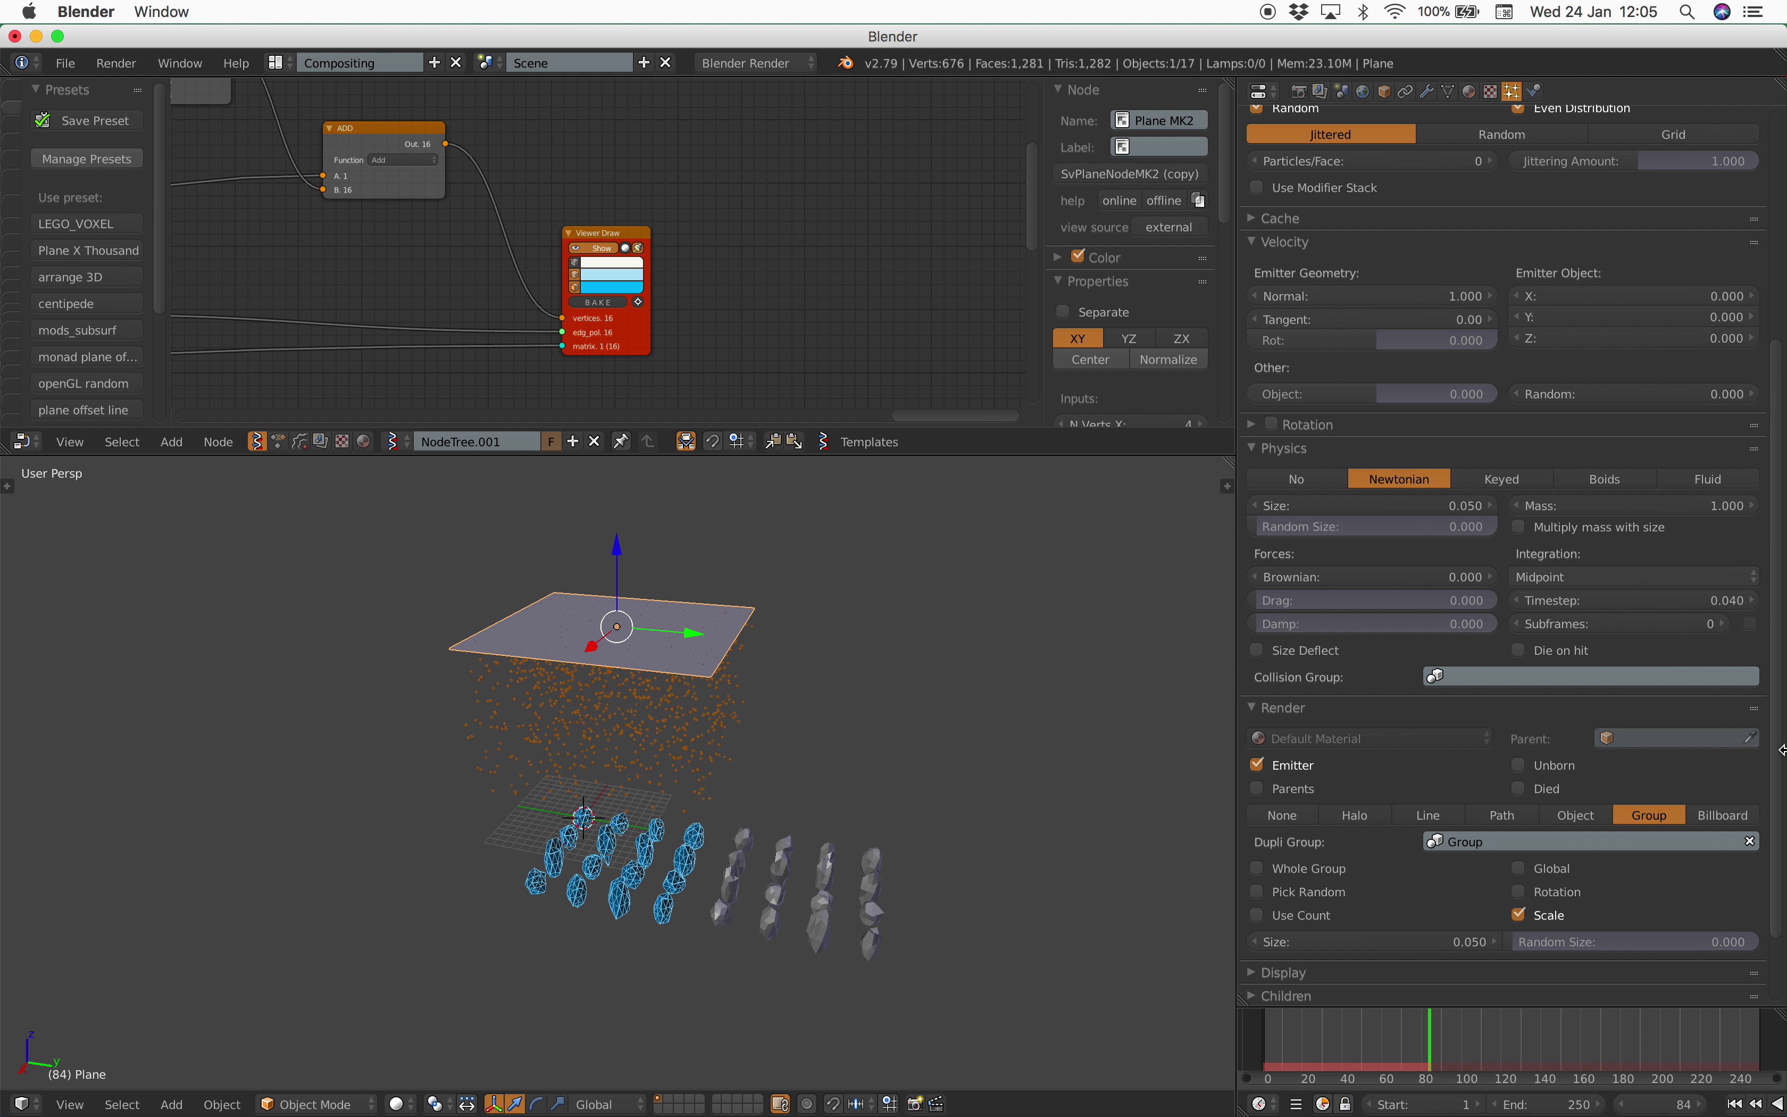
Enable Pick Random for the group particles and set their size to 0.350.
click(1314, 893)
scroll(1049, 846, up, 2)
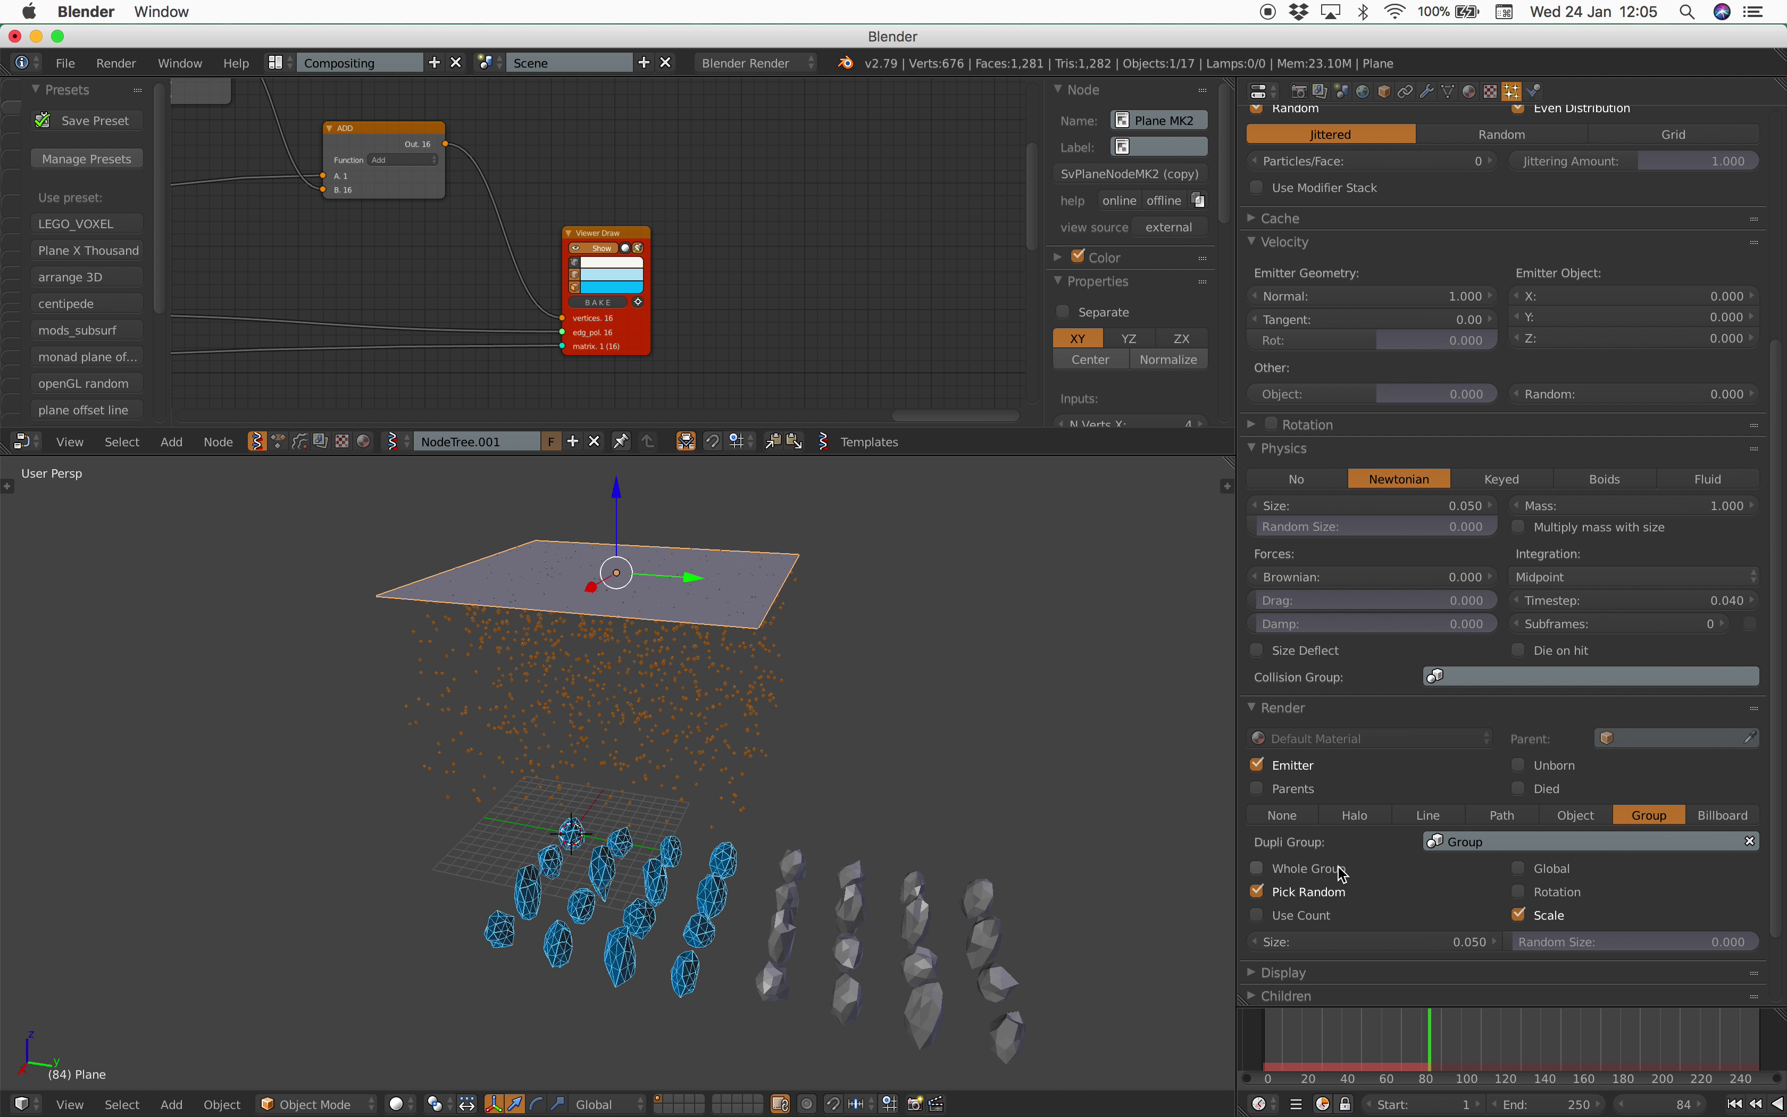
mouse_move(1455, 940)
mouse_down()
mouse_move(1500, 940)
mouse_move(1484, 940)
mouse_up()
middle_drag(777, 638, 897, 591)
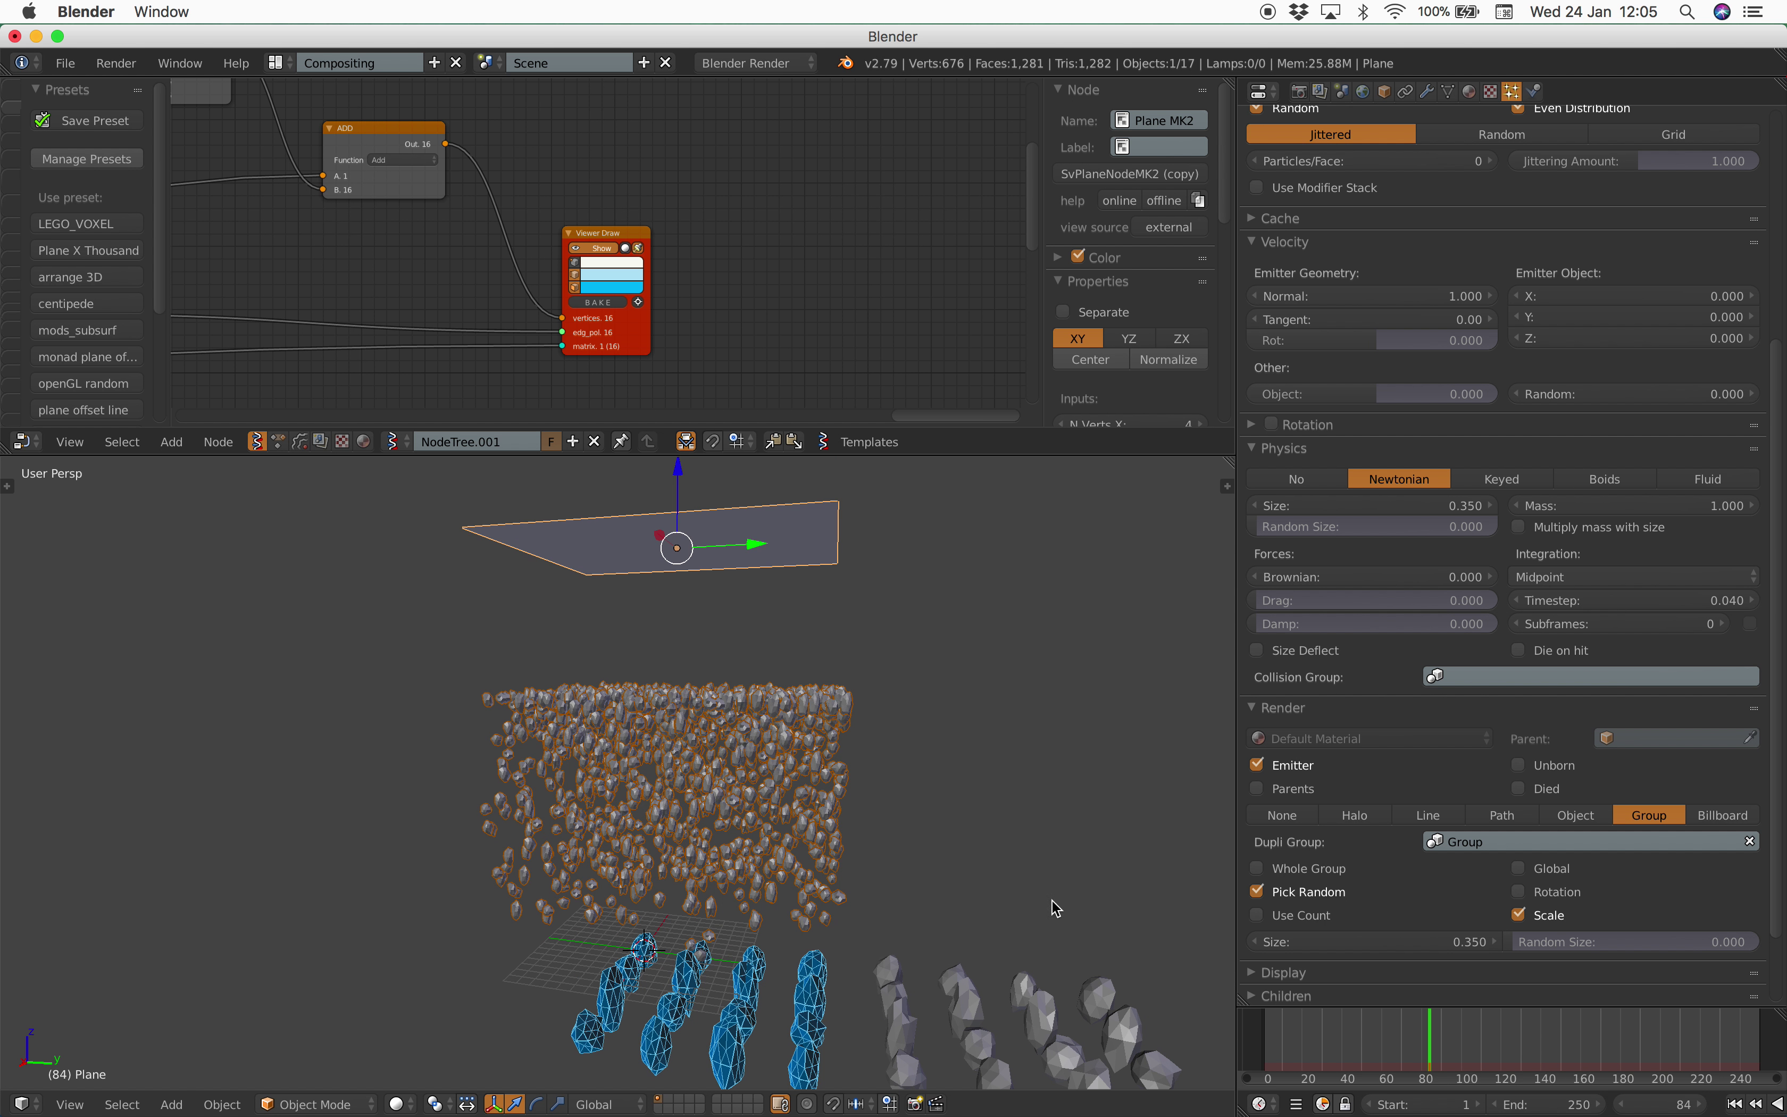
Examine the stone-shaped particles from several angles and in playback.
key(alt+a)
middle_drag(580, 858, 703, 855)
middle_drag(826, 834, 770, 849)
click(777, 841)
key(Escape)
Hide the node editor's properties sidebar and add reroute points on the three links into the Viewer Draw node.
scroll(818, 216, down, 2)
drag(1043, 230, 1329, 247)
scroll(655, 199, up, 5)
mouse_move(697, 231)
mouse_down()
mouse_move(707, 192)
mouse_move(816, 177)
mouse_up()
scroll(633, 281, down, 2)
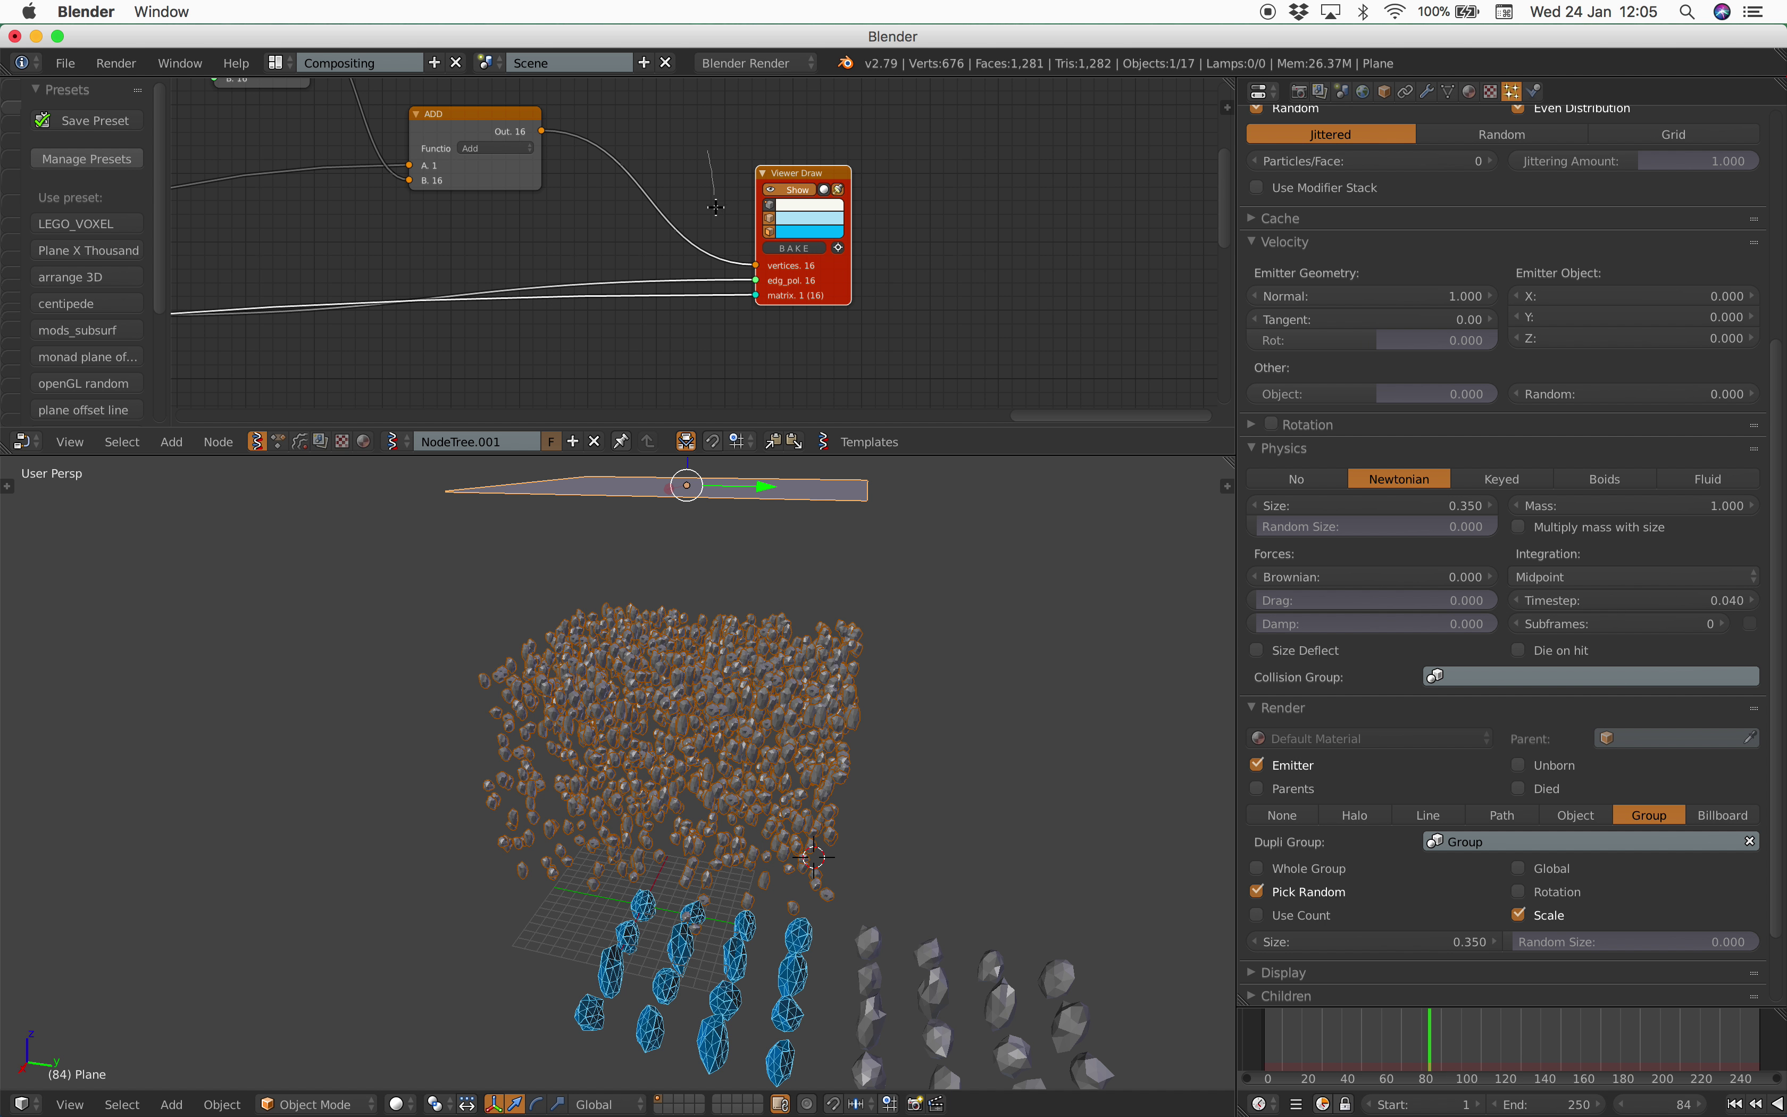
shift+right_drag(707, 311, 708, 362)
Add a Viewer BMesh node beside the Viewer Draw node.
scroll(812, 259, right, 2)
key(alt+space)
text(b)
key(Escape)
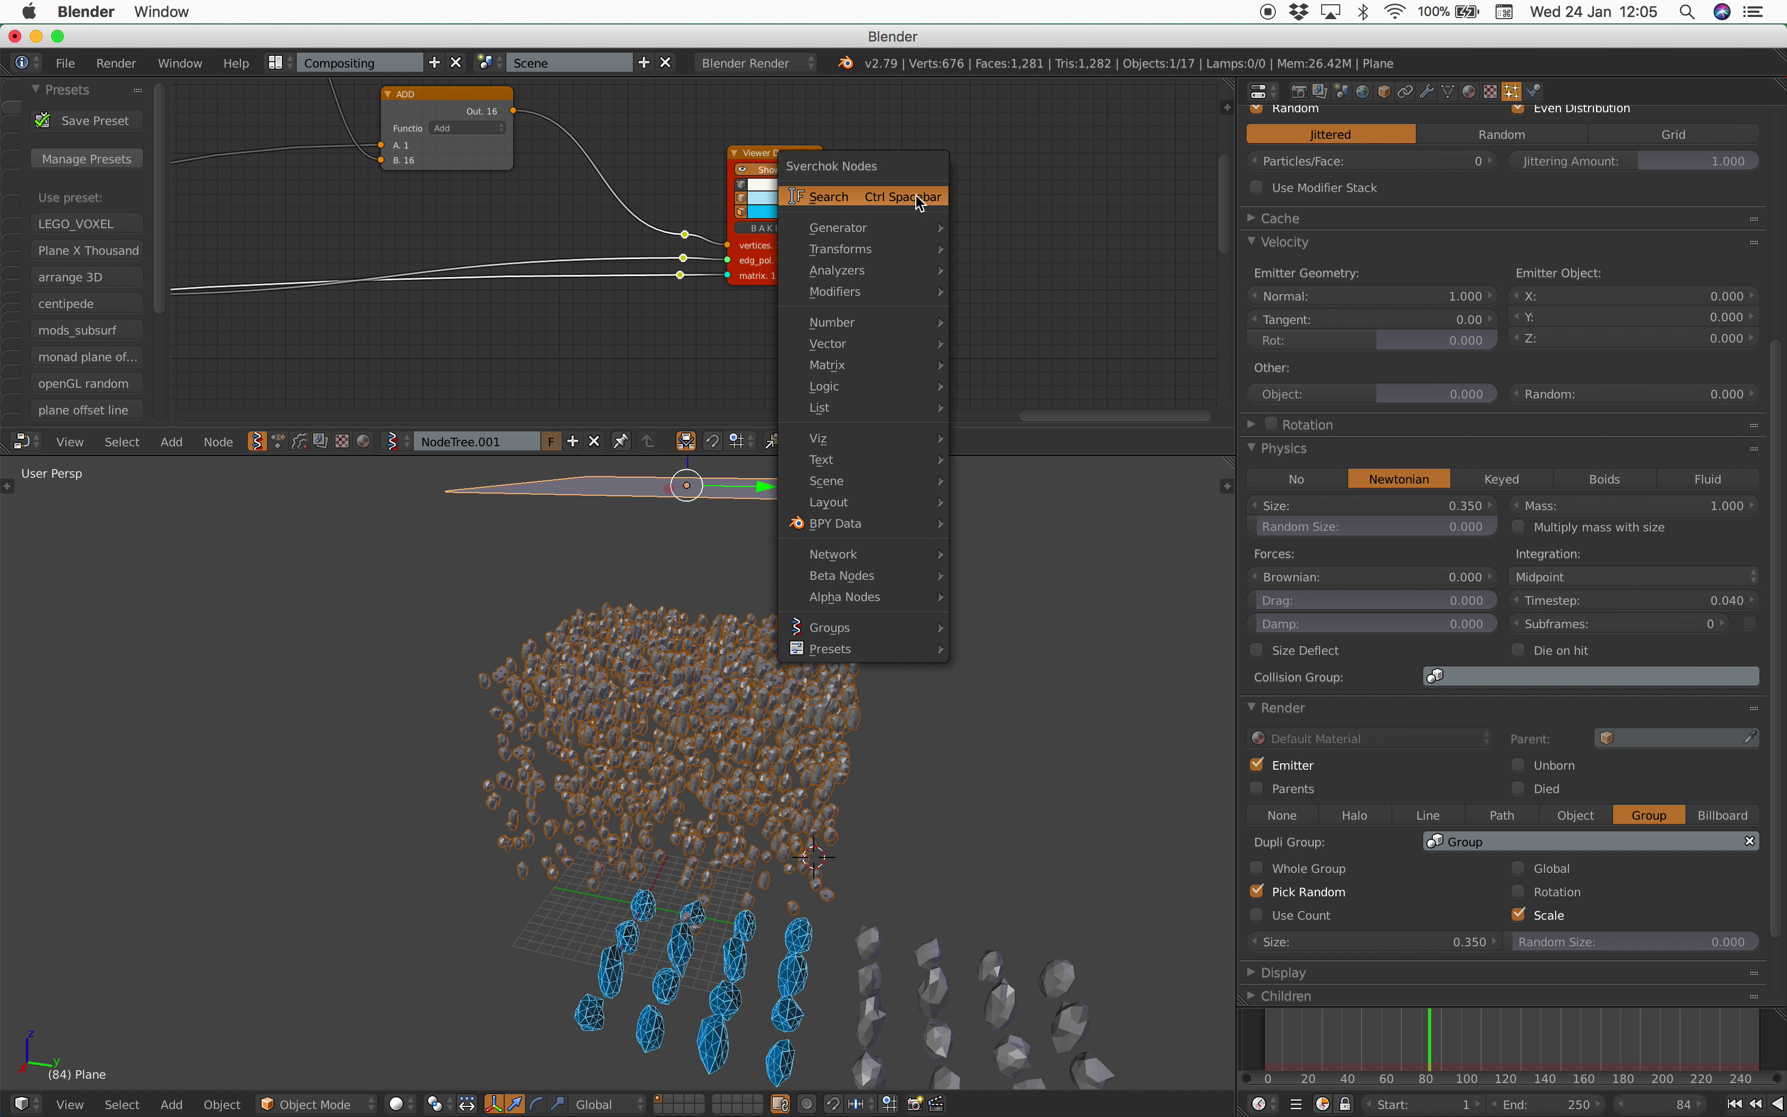
key(alt+space)
text(bm)
key(Return)
click(919, 203)
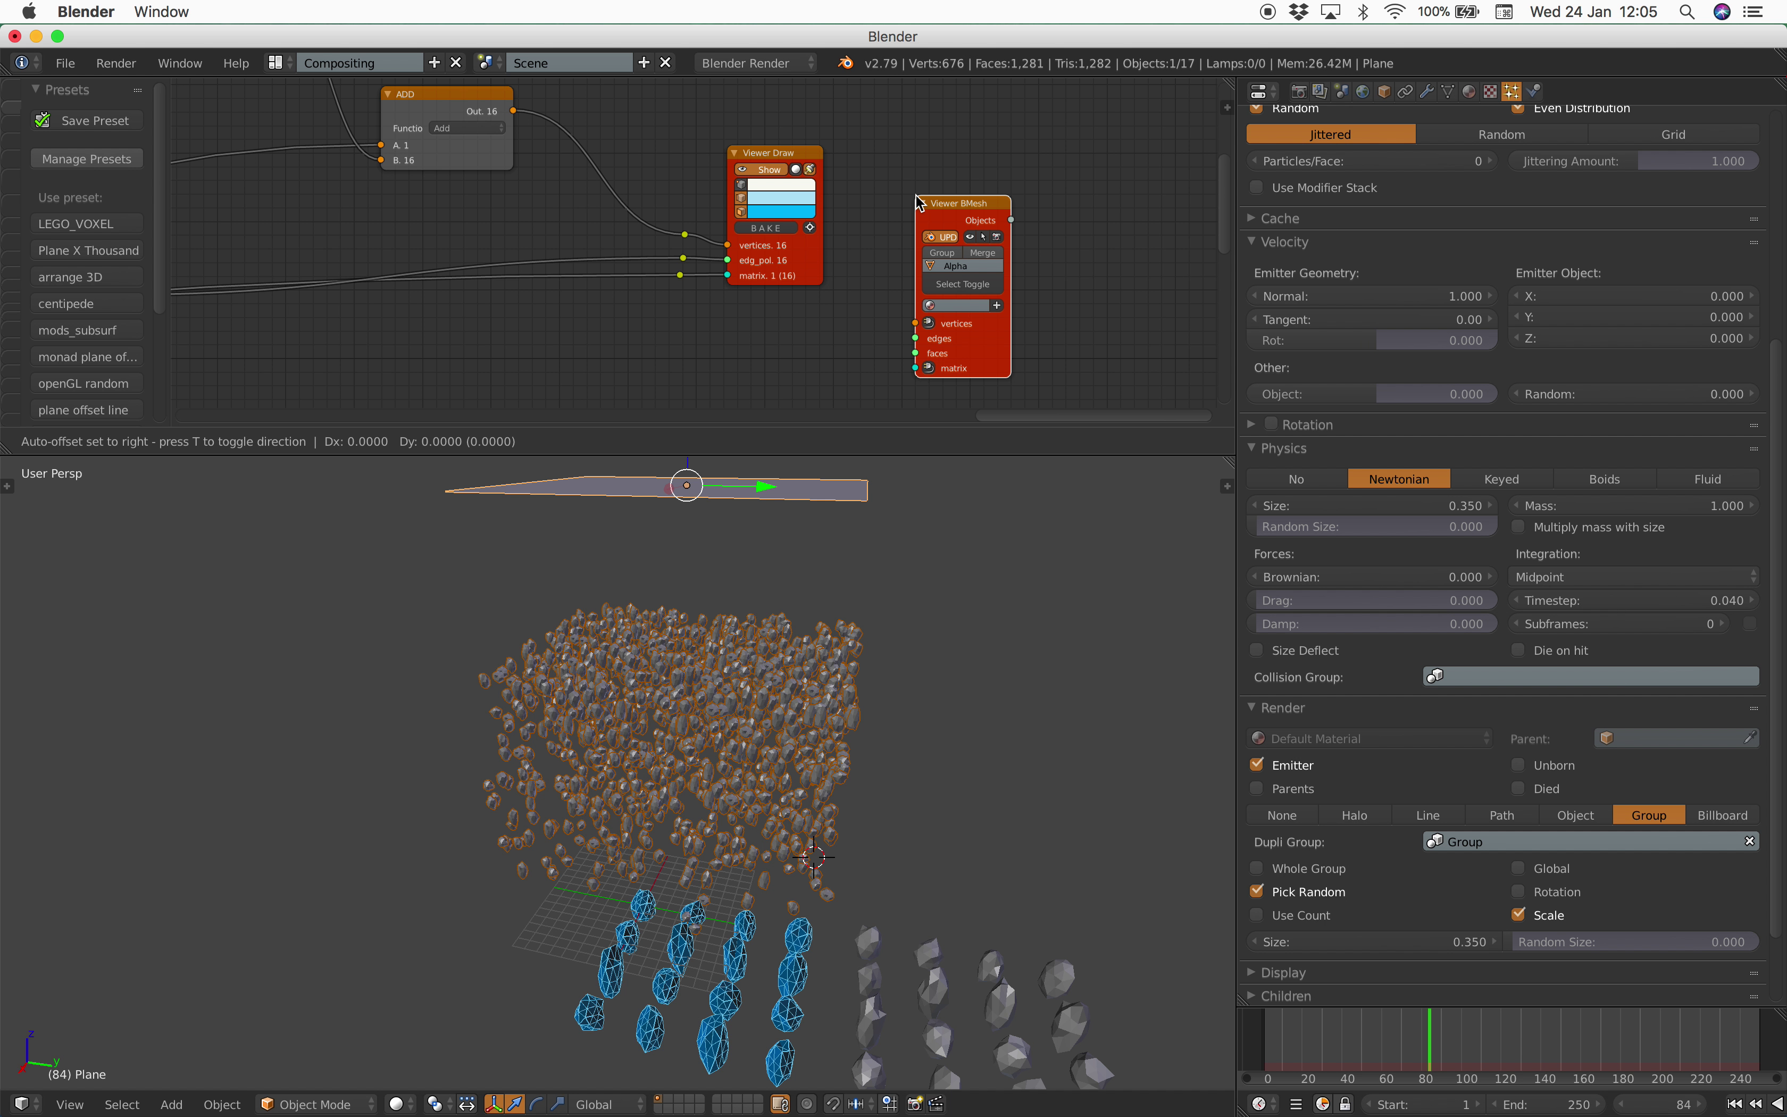
Save the Blender file as sv_rocks_001 on the Desktop.
click(65, 62)
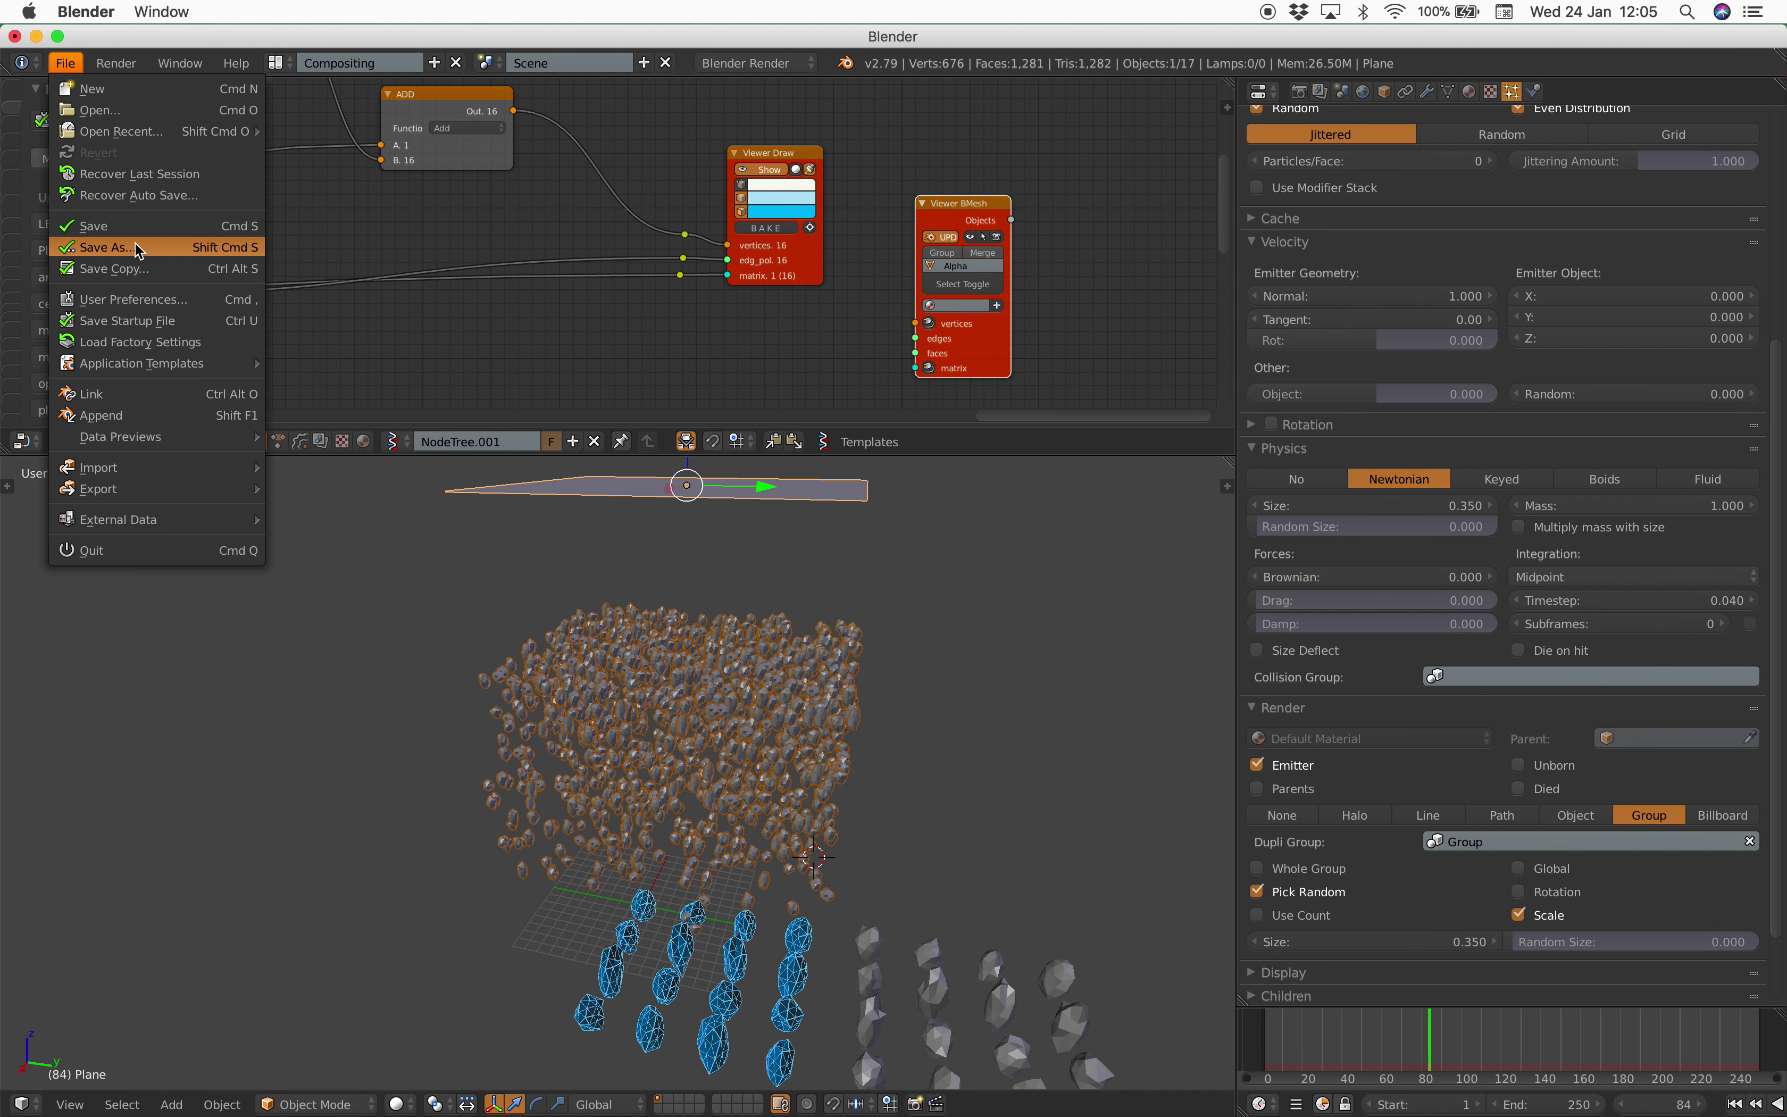
click(111, 238)
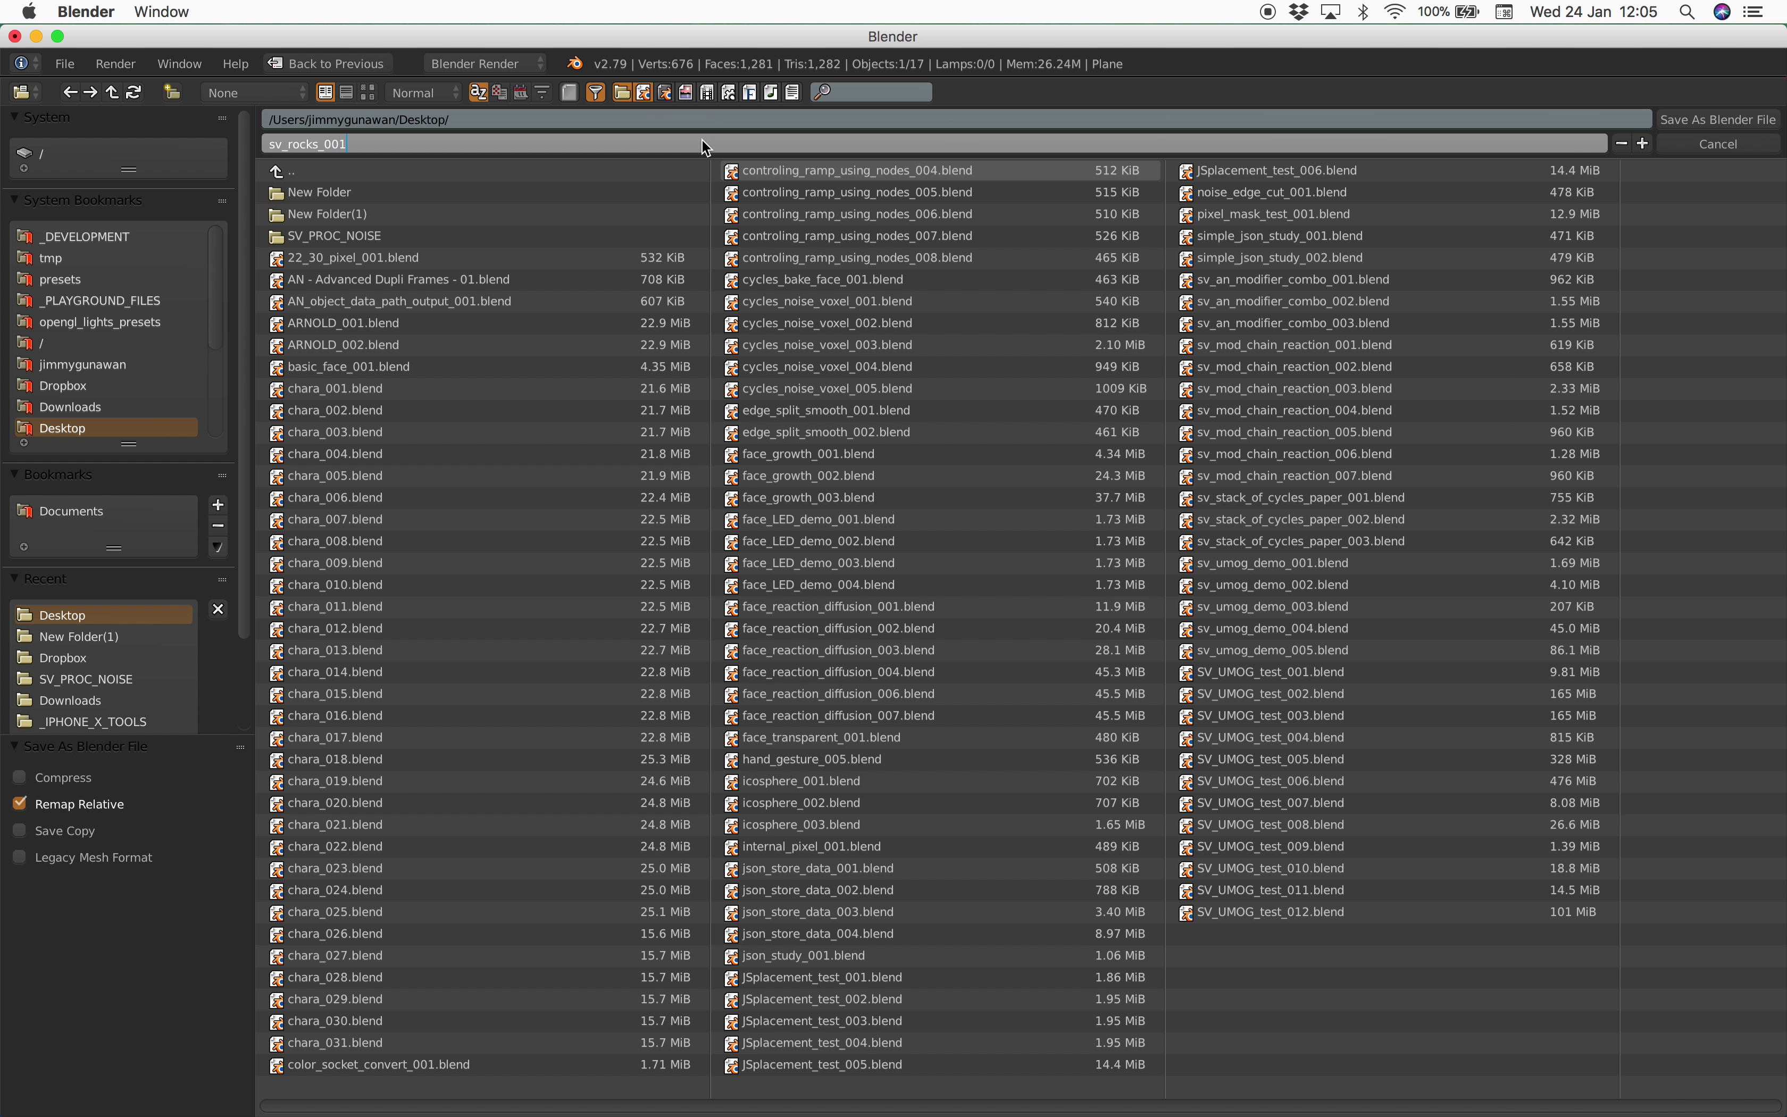
key(Return)
key(Return)
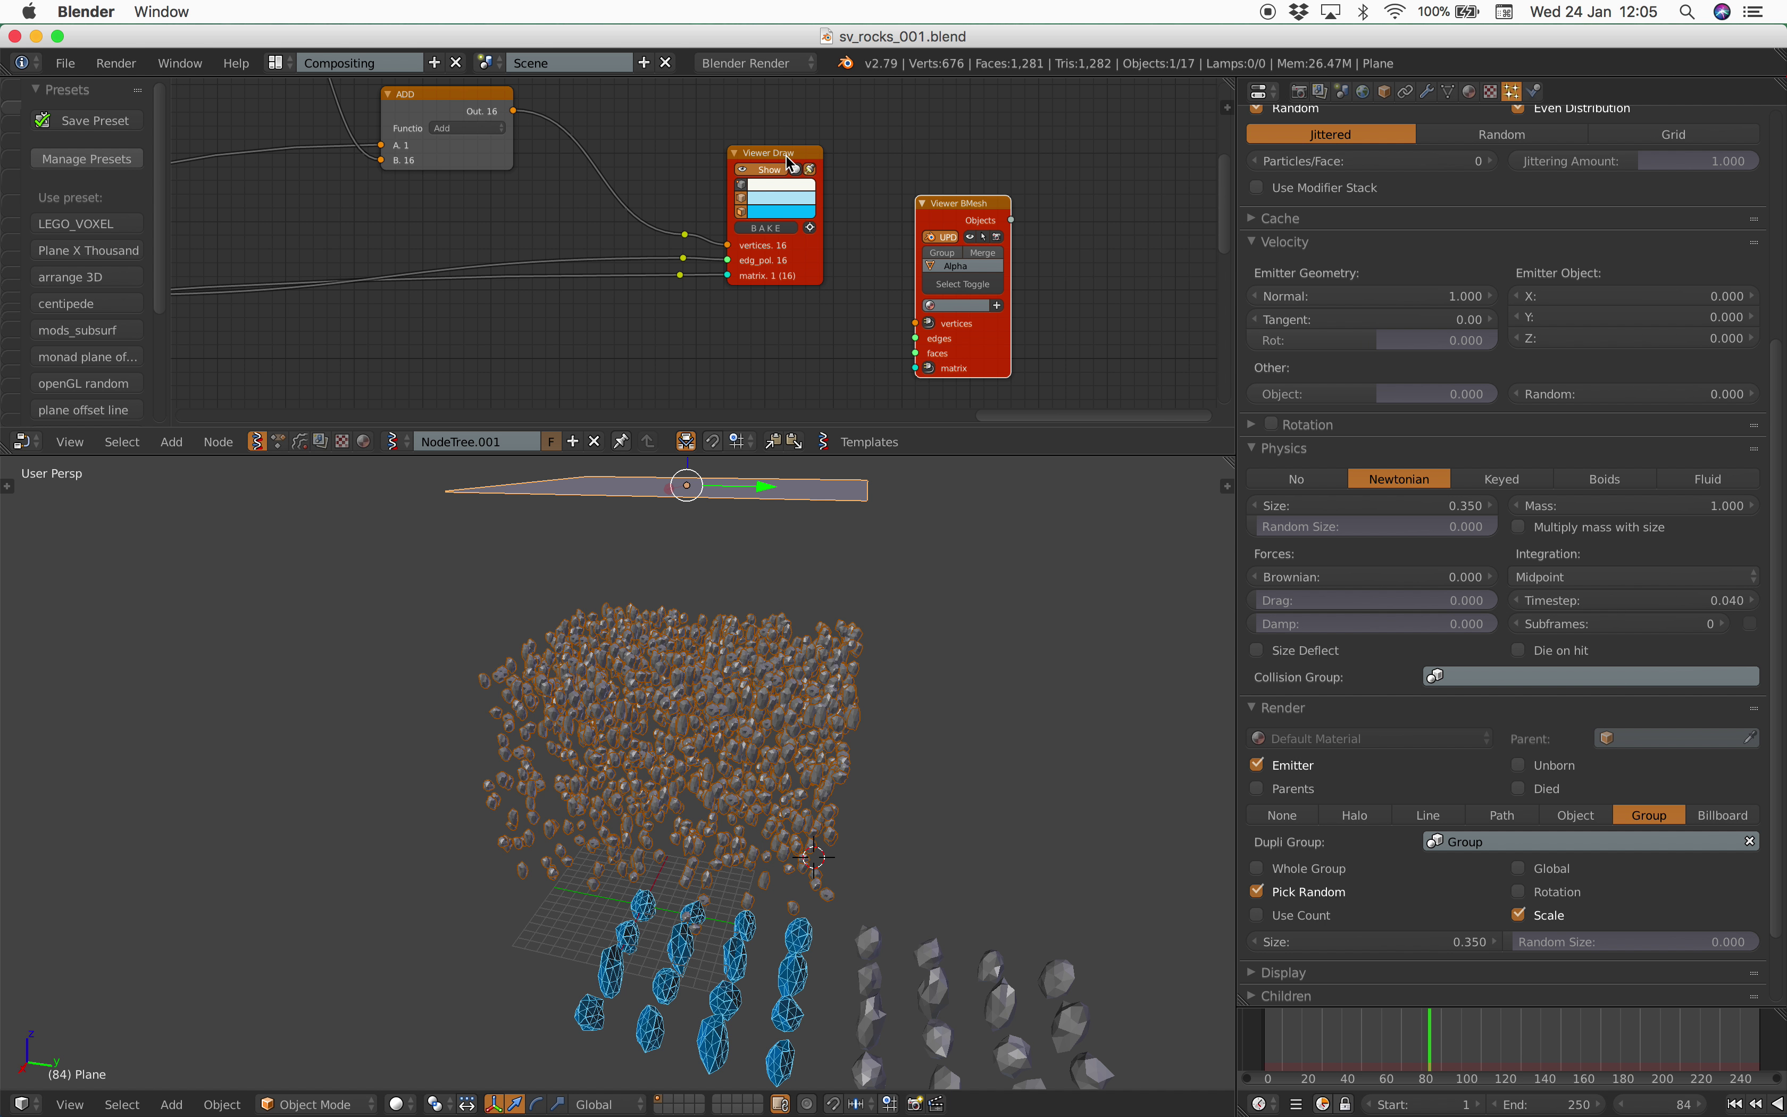
Turn off the Viewer Draw preview and connect the rerouted vertices, polygons and matrix to the Viewer BMesh node's vertices, faces and matrix inputs.
mouse_move(786, 156)
mouse_down()
mouse_move(793, 115)
mouse_move(806, 156)
mouse_up()
click(775, 130)
drag(685, 234, 804, 273)
drag(913, 327, 915, 323)
drag(683, 258, 916, 368)
middle_drag(820, 805, 775, 821)
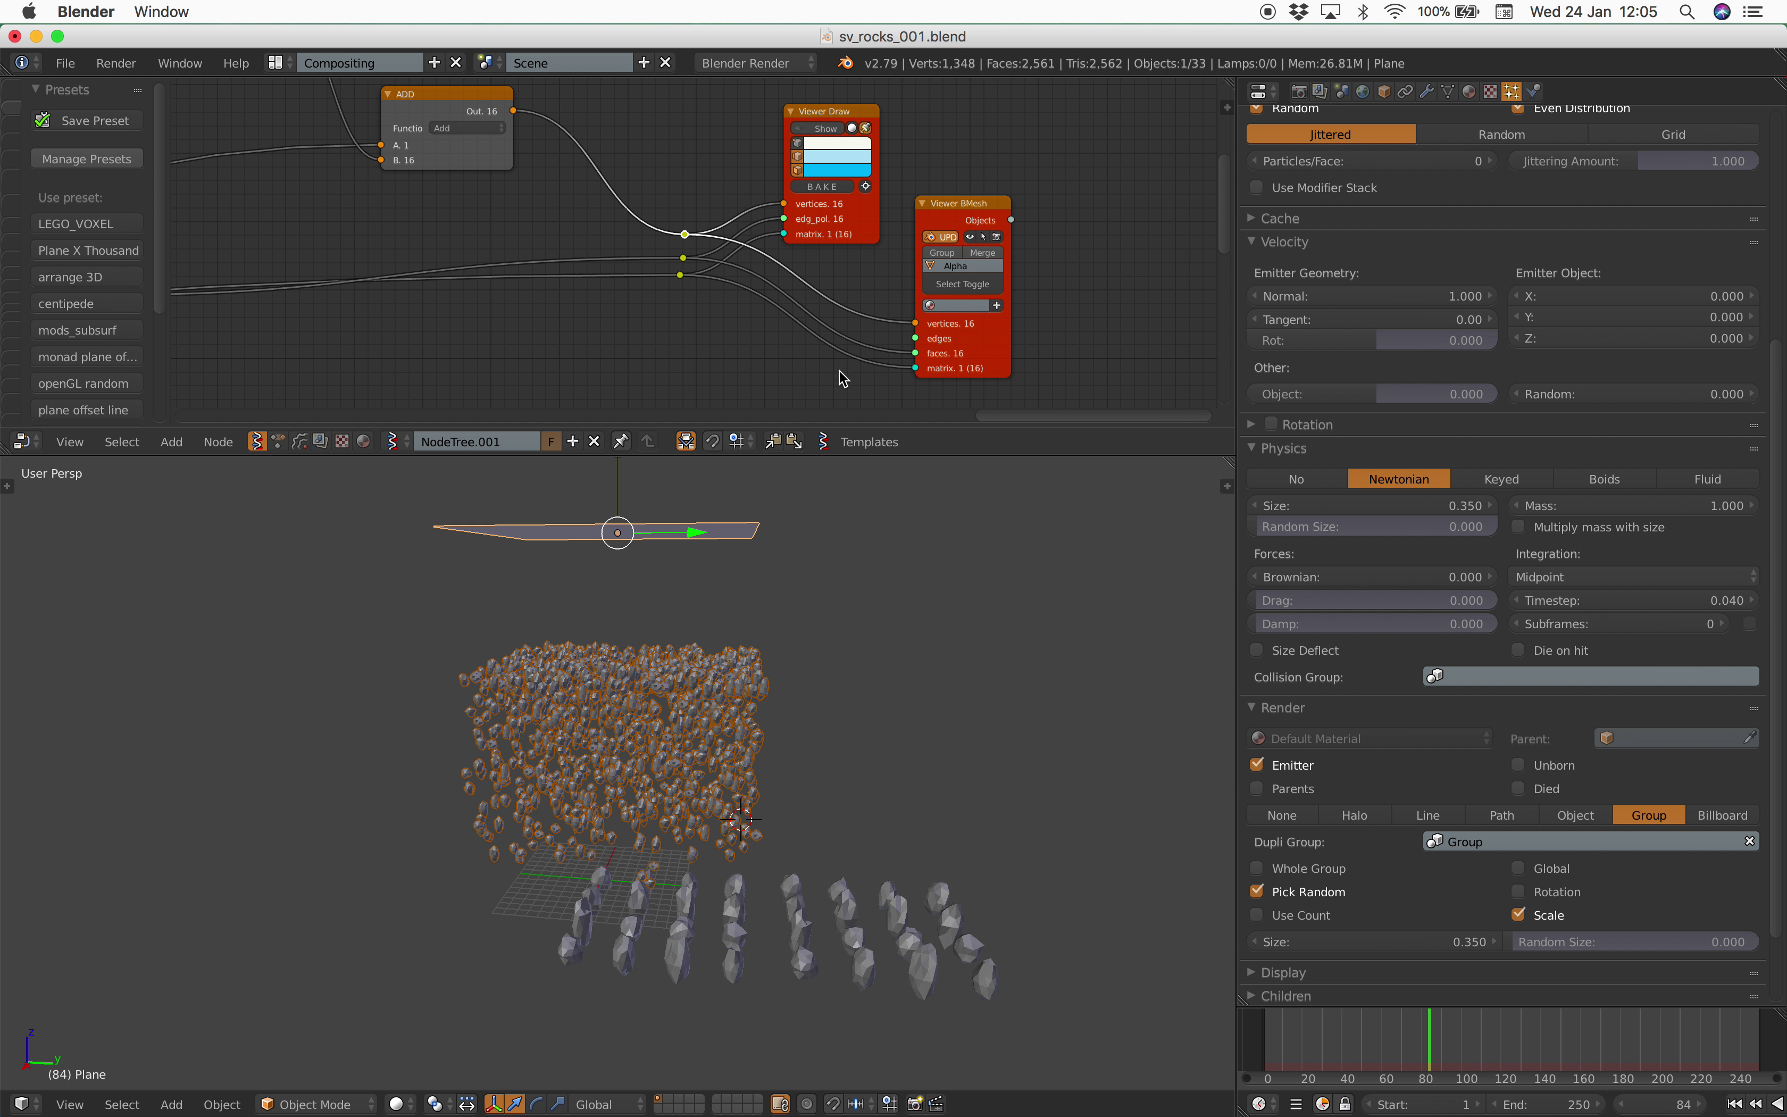
Widen the Viewer BMesh node and set the plane's particle Dupli Group to Alpha.
scroll(842, 385, up, 3)
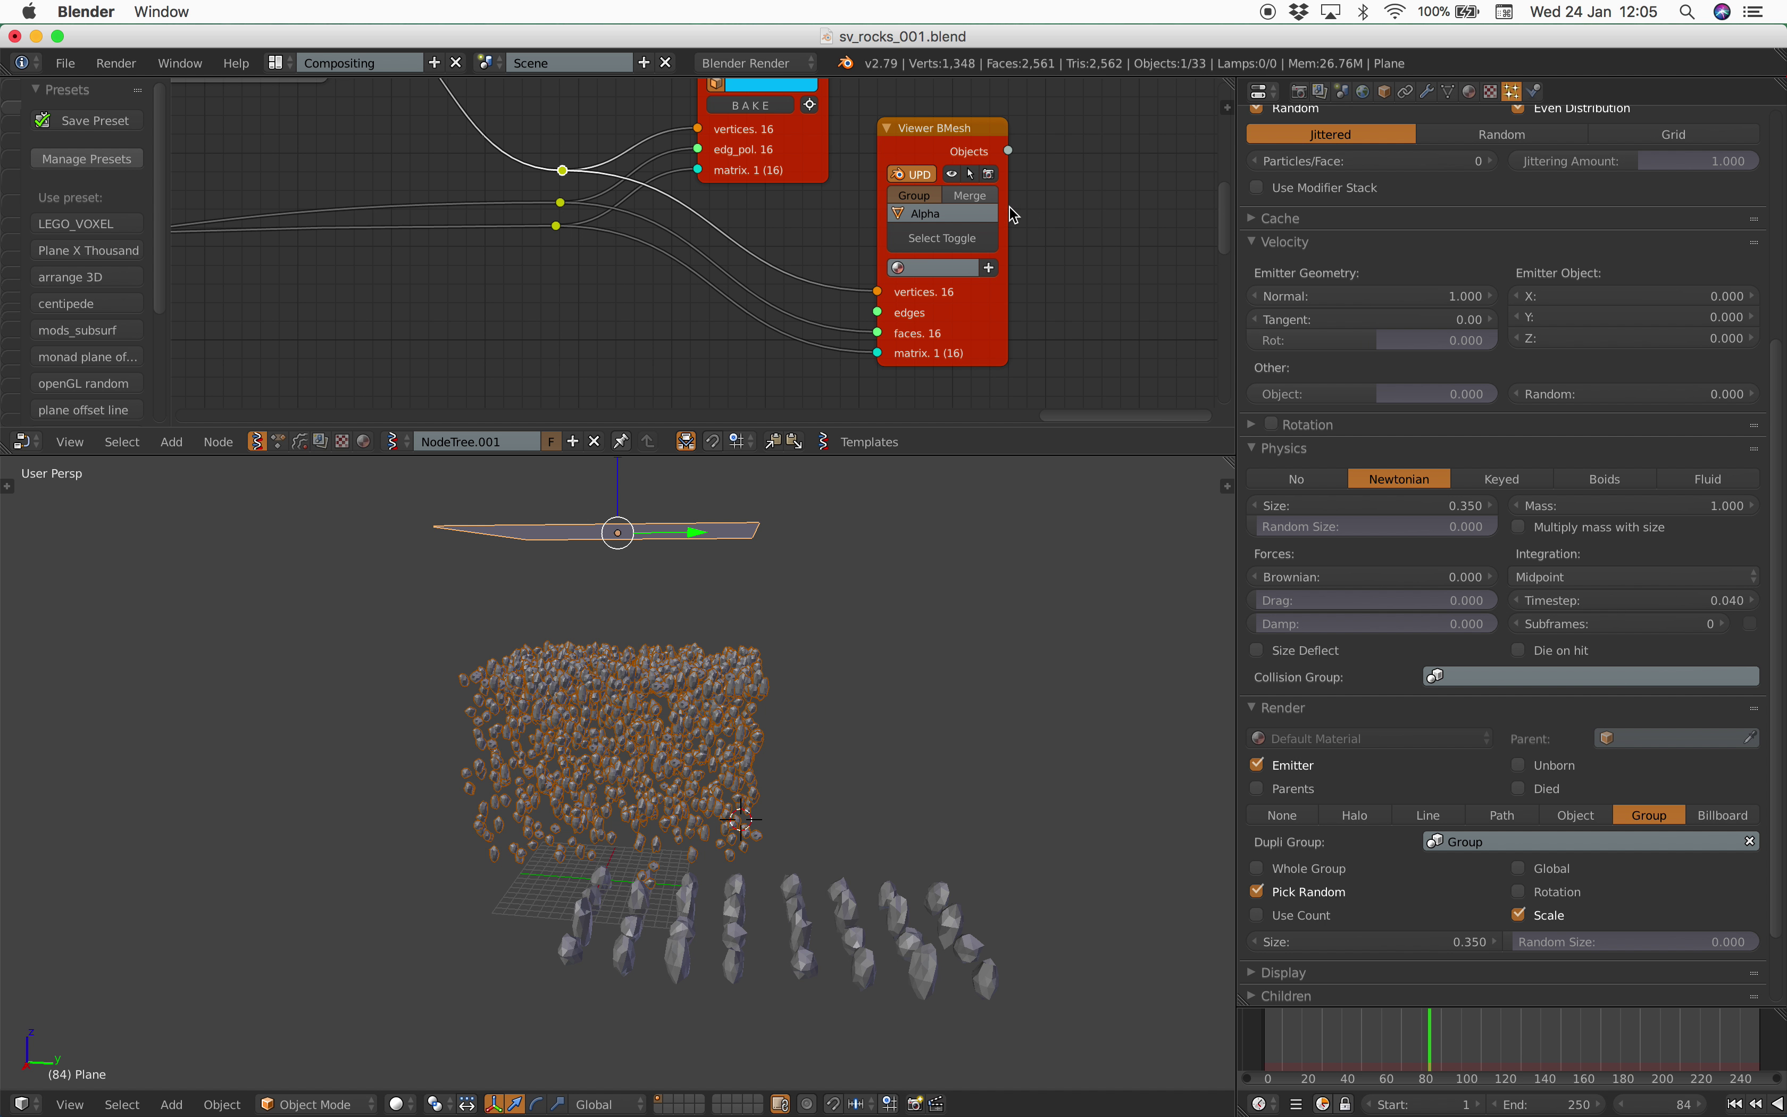
drag(1013, 214, 1050, 219)
drag(1369, 1037, 1423, 1036)
middle_drag(822, 853, 794, 879)
click(1458, 841)
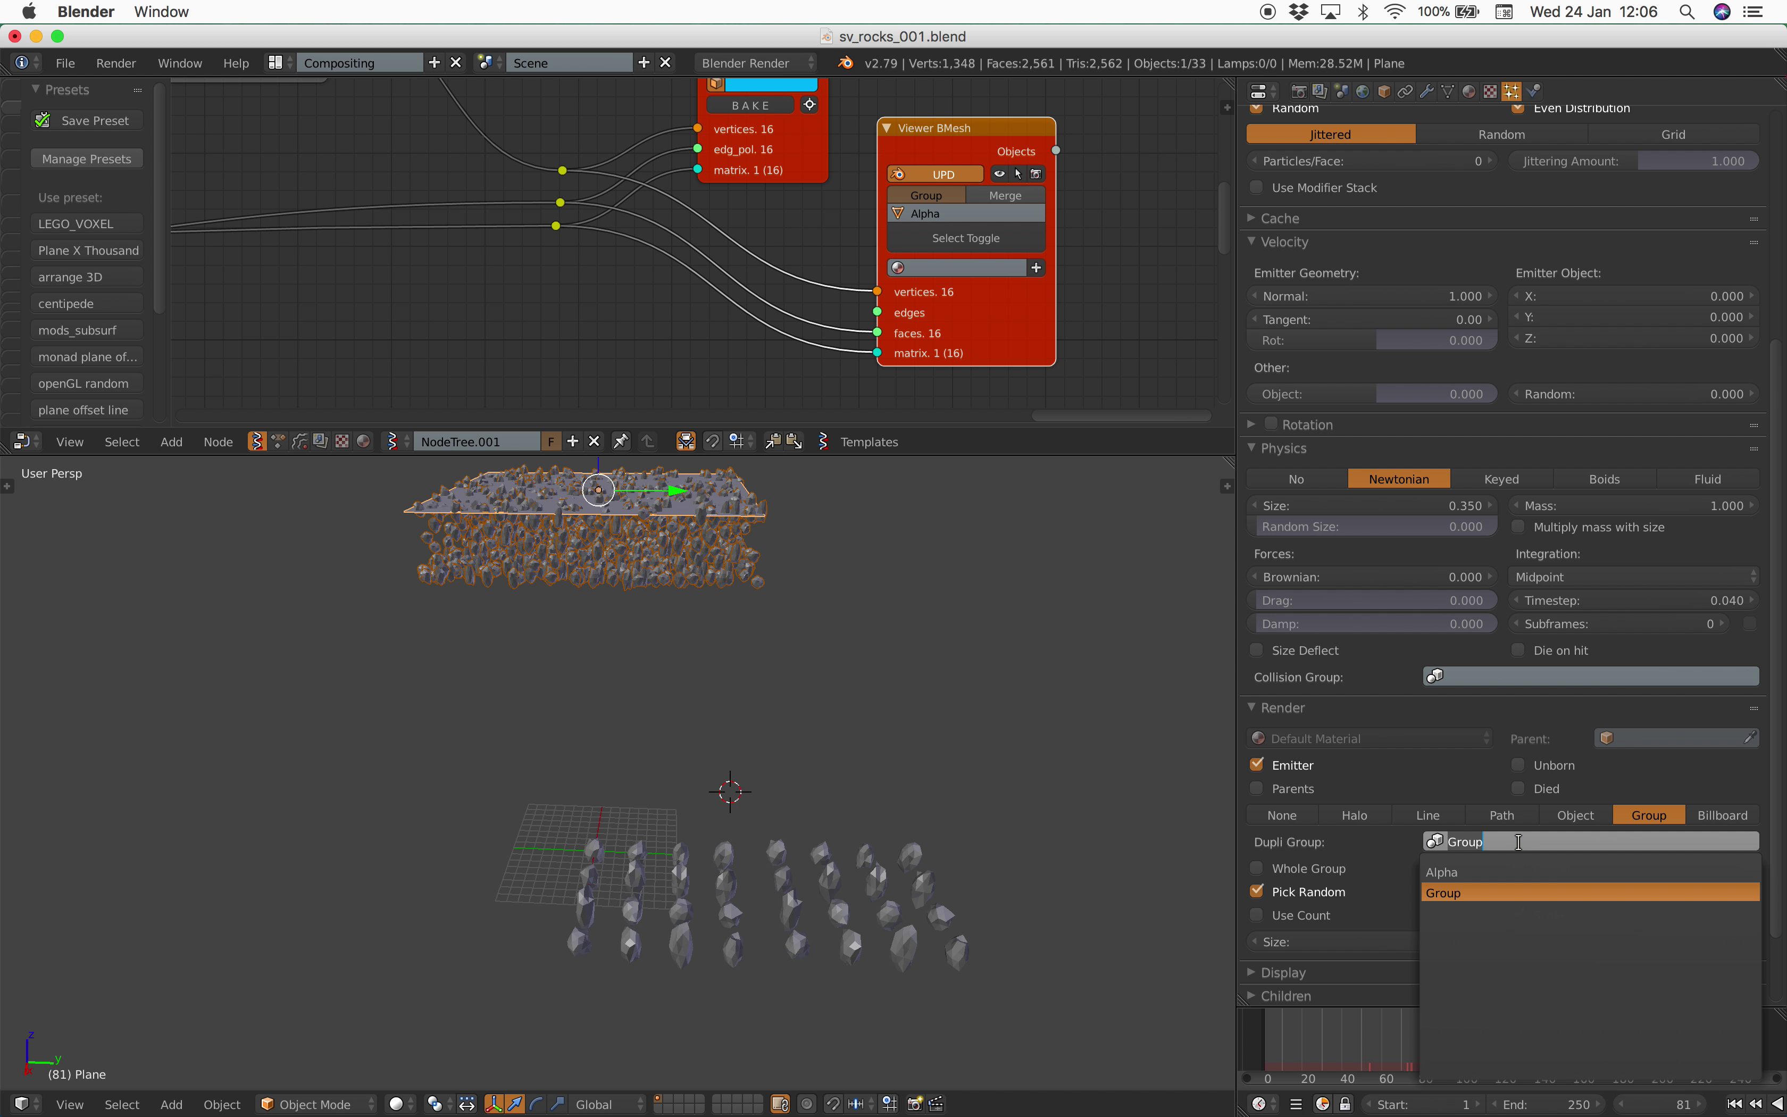
click(1468, 881)
middle_drag(931, 731, 920, 739)
Set N Verts X and N Verts Y of the Plane MK2 node to 10 and move the timeline to frame 24.
scroll(538, 304, down, 8)
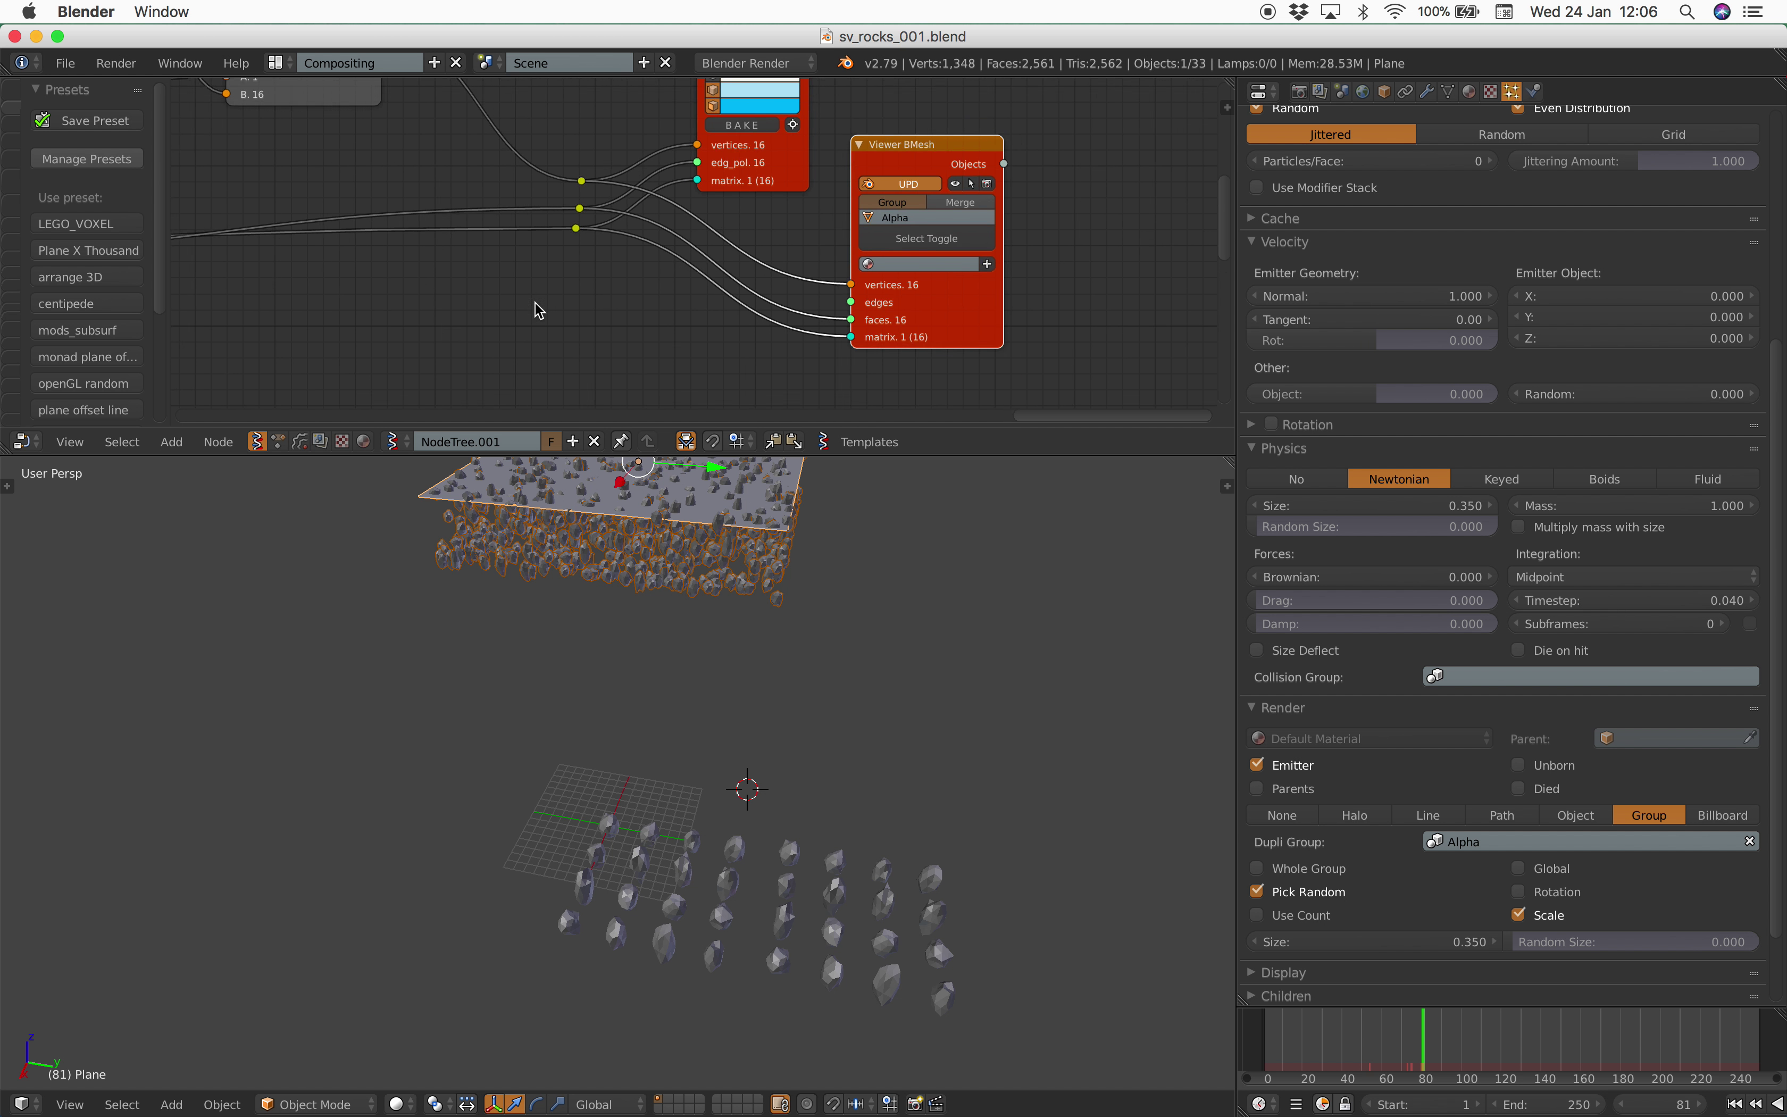
middle_drag(266, 310, 1071, 192)
middle_drag(427, 242, 885, 85)
scroll(451, 306, up, 6)
middle_drag(451, 306, 739, 92)
scroll(743, 96, up, 5)
scroll(511, 216, down, 6)
middle_drag(510, 216, 1188, 296)
middle_drag(252, 157, 774, 303)
scroll(812, 340, up, 2)
key(Return)
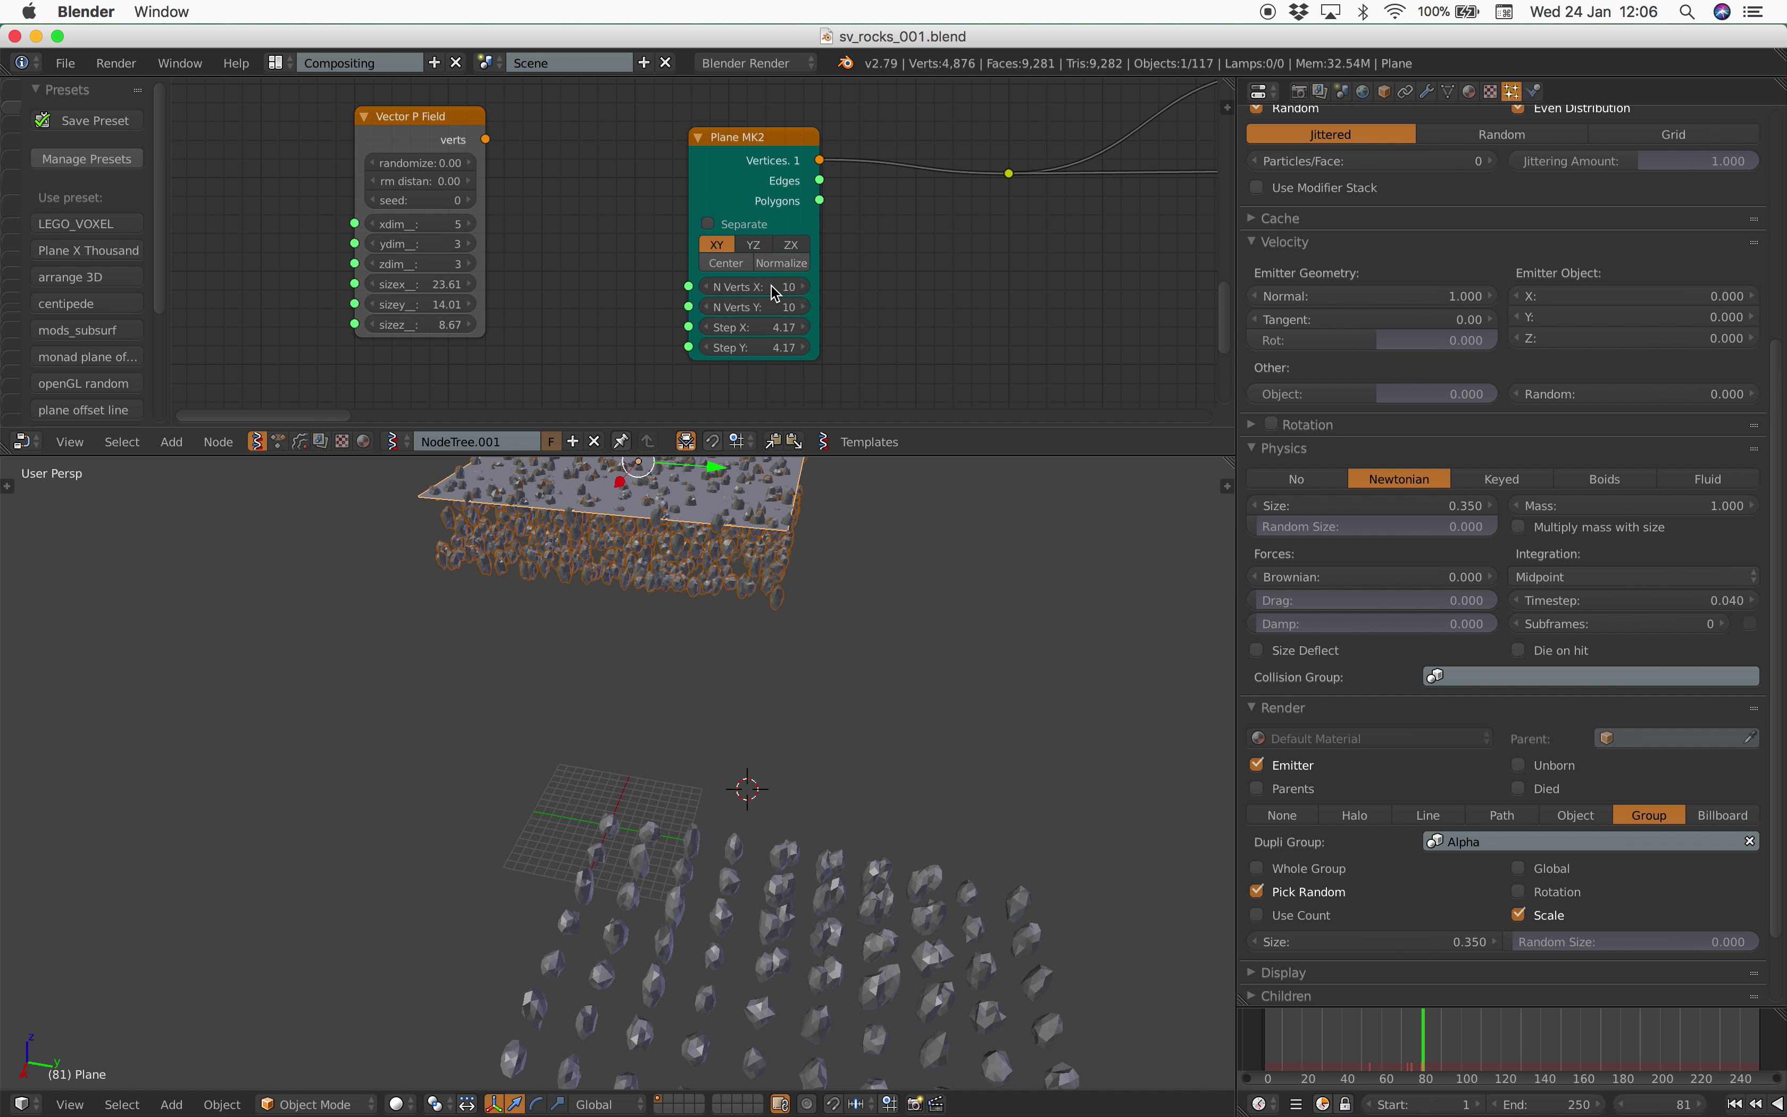
drag(1317, 1037, 1310, 1036)
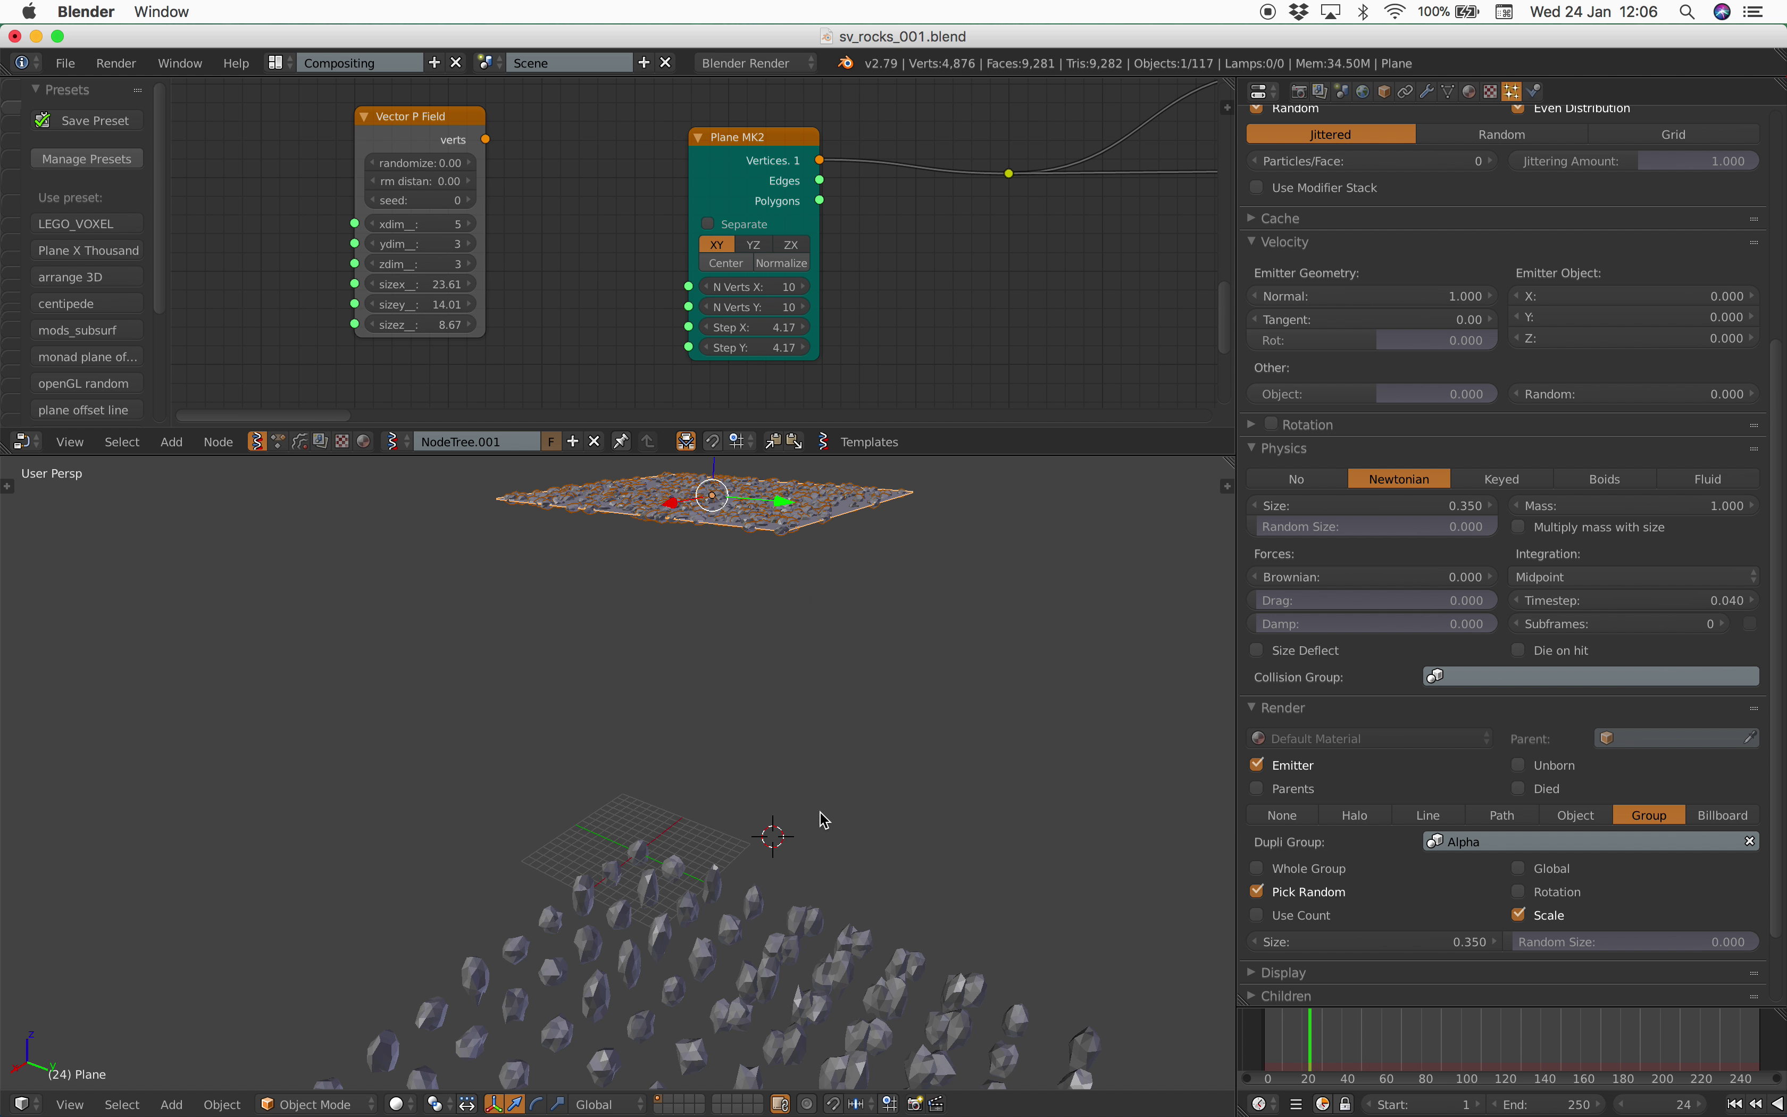
Select every object in the 3D scene, including the emitter plane and all stones, and delete them.
shift+middle_drag(821, 818, 798, 629)
middle_drag(739, 828, 797, 812)
scroll(734, 828, down, 3)
middle_drag(676, 874, 718, 818)
key(b)
drag(450, 638, 1084, 1037)
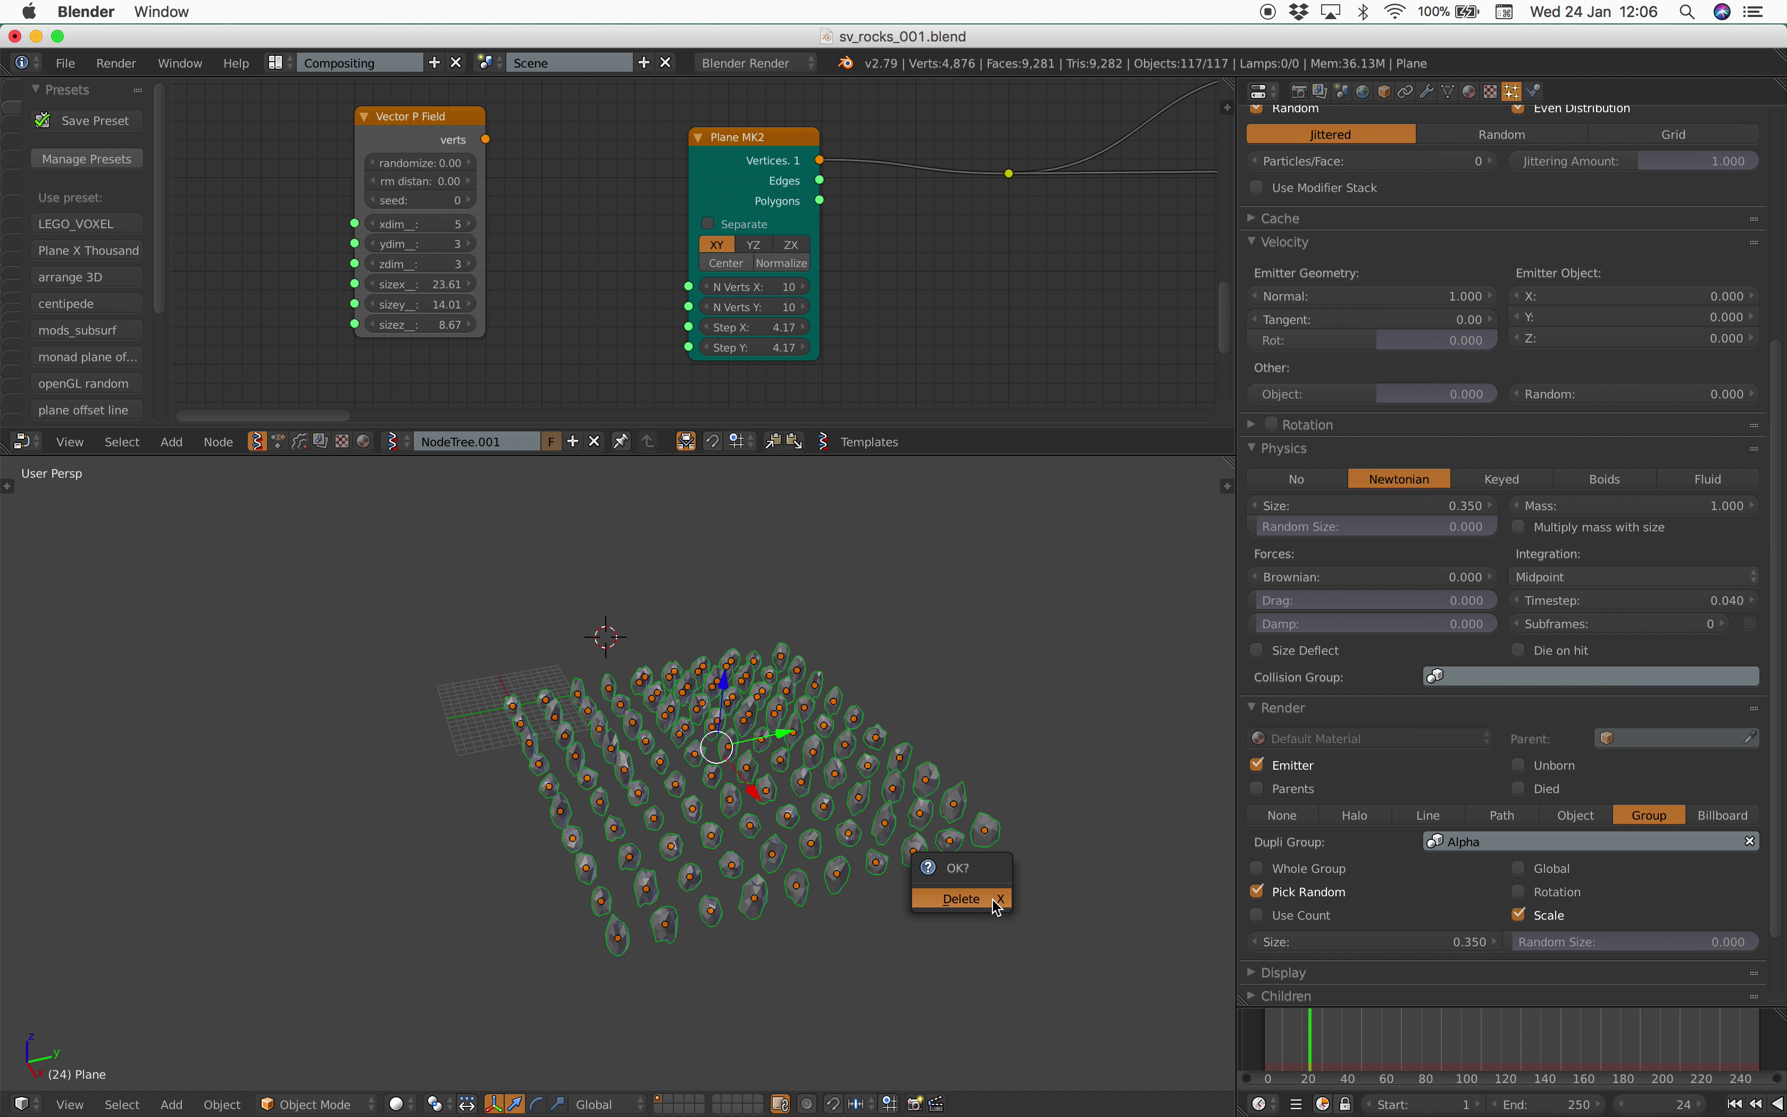
click(993, 900)
Add a new mesh plane, raise it above the regenerated grid of stones and scale it up to about the grid's size.
right_click(690, 773)
middle_drag(739, 761, 778, 914)
scroll(707, 743, down, 5)
scroll(730, 785, down, 5)
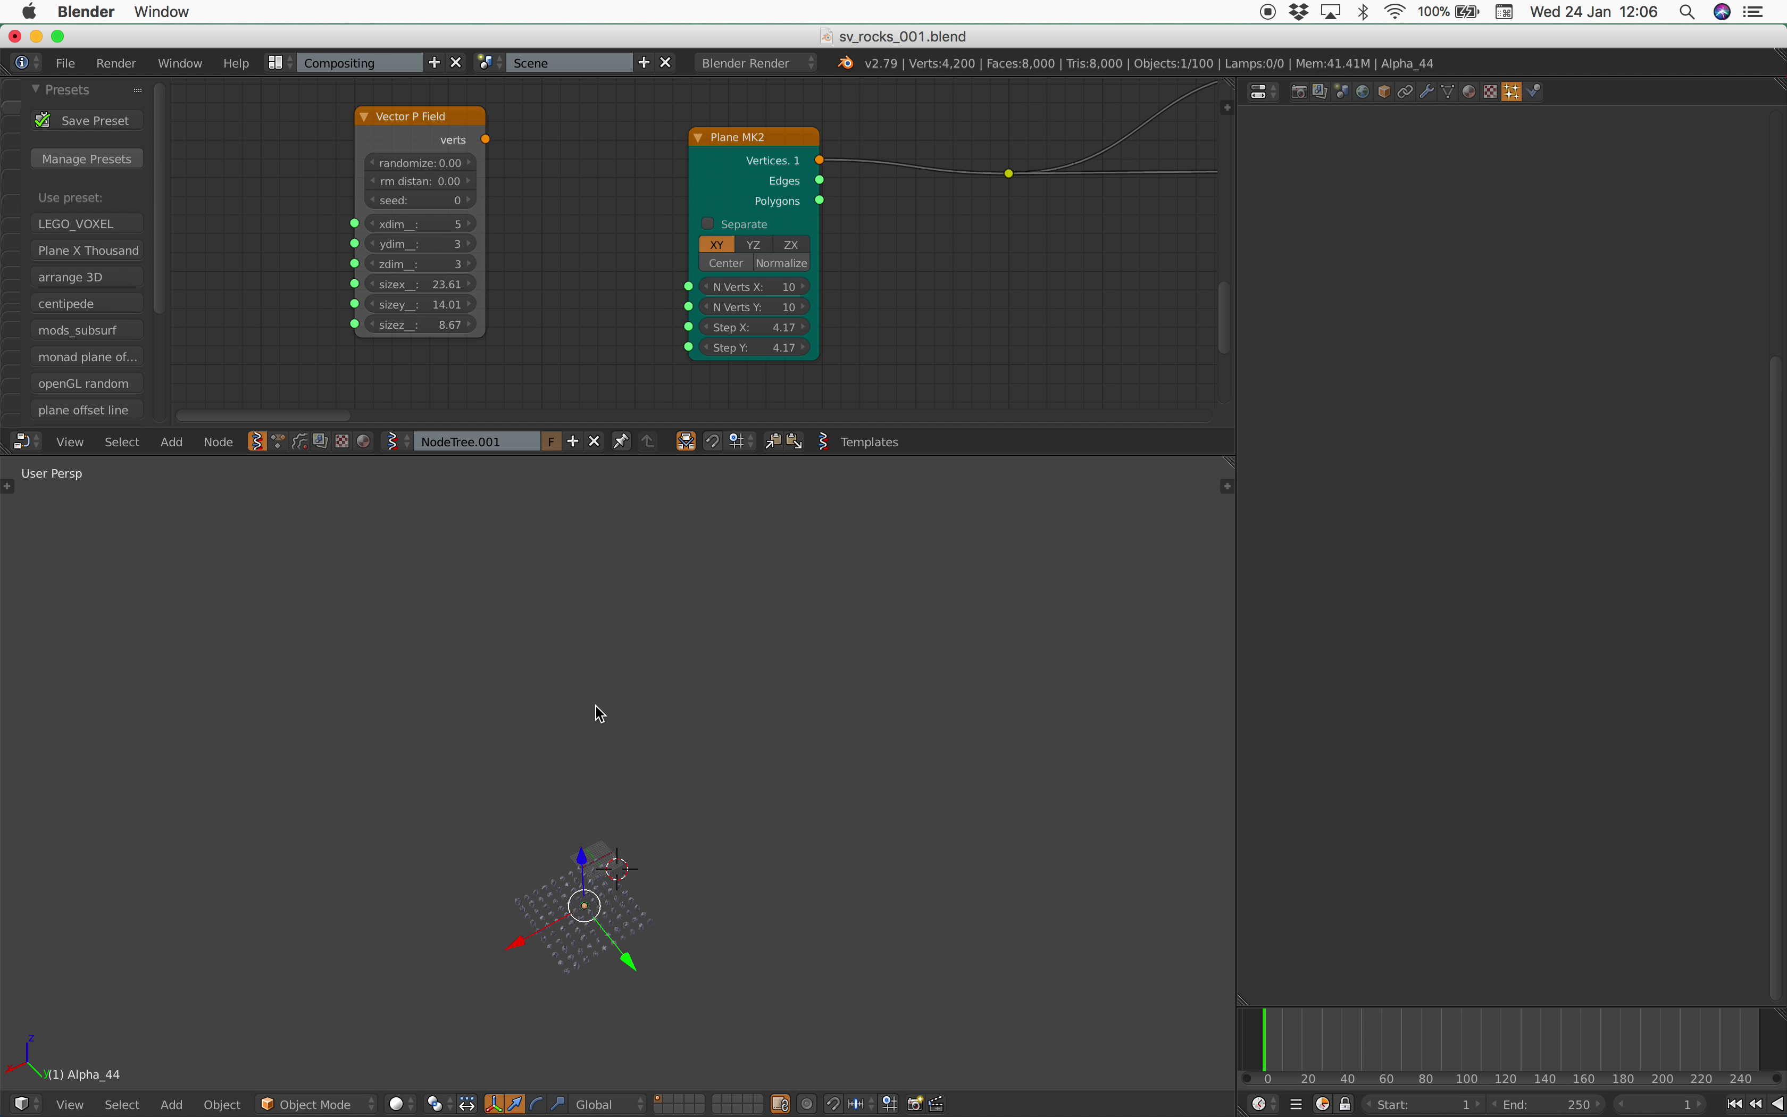
key(shift+a)
mouse_move(595, 707)
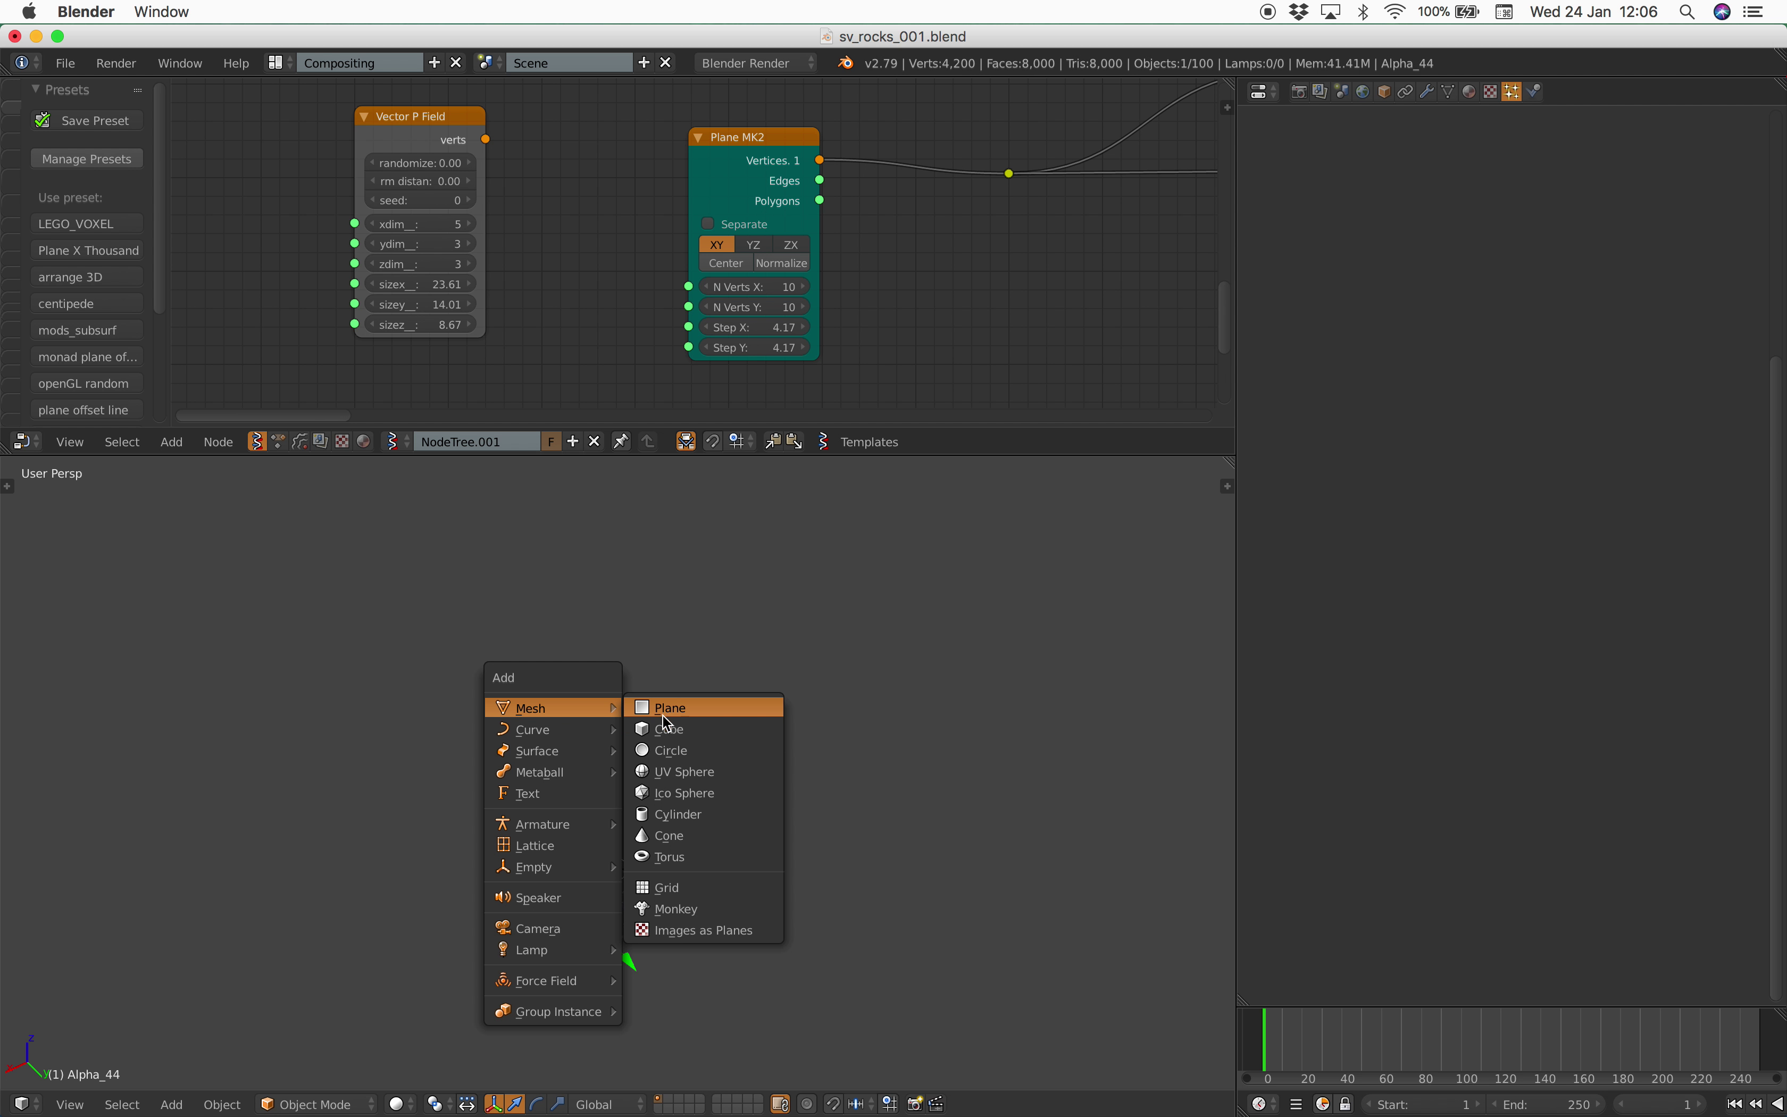
click(663, 712)
key(g)
click(637, 692)
key(s)
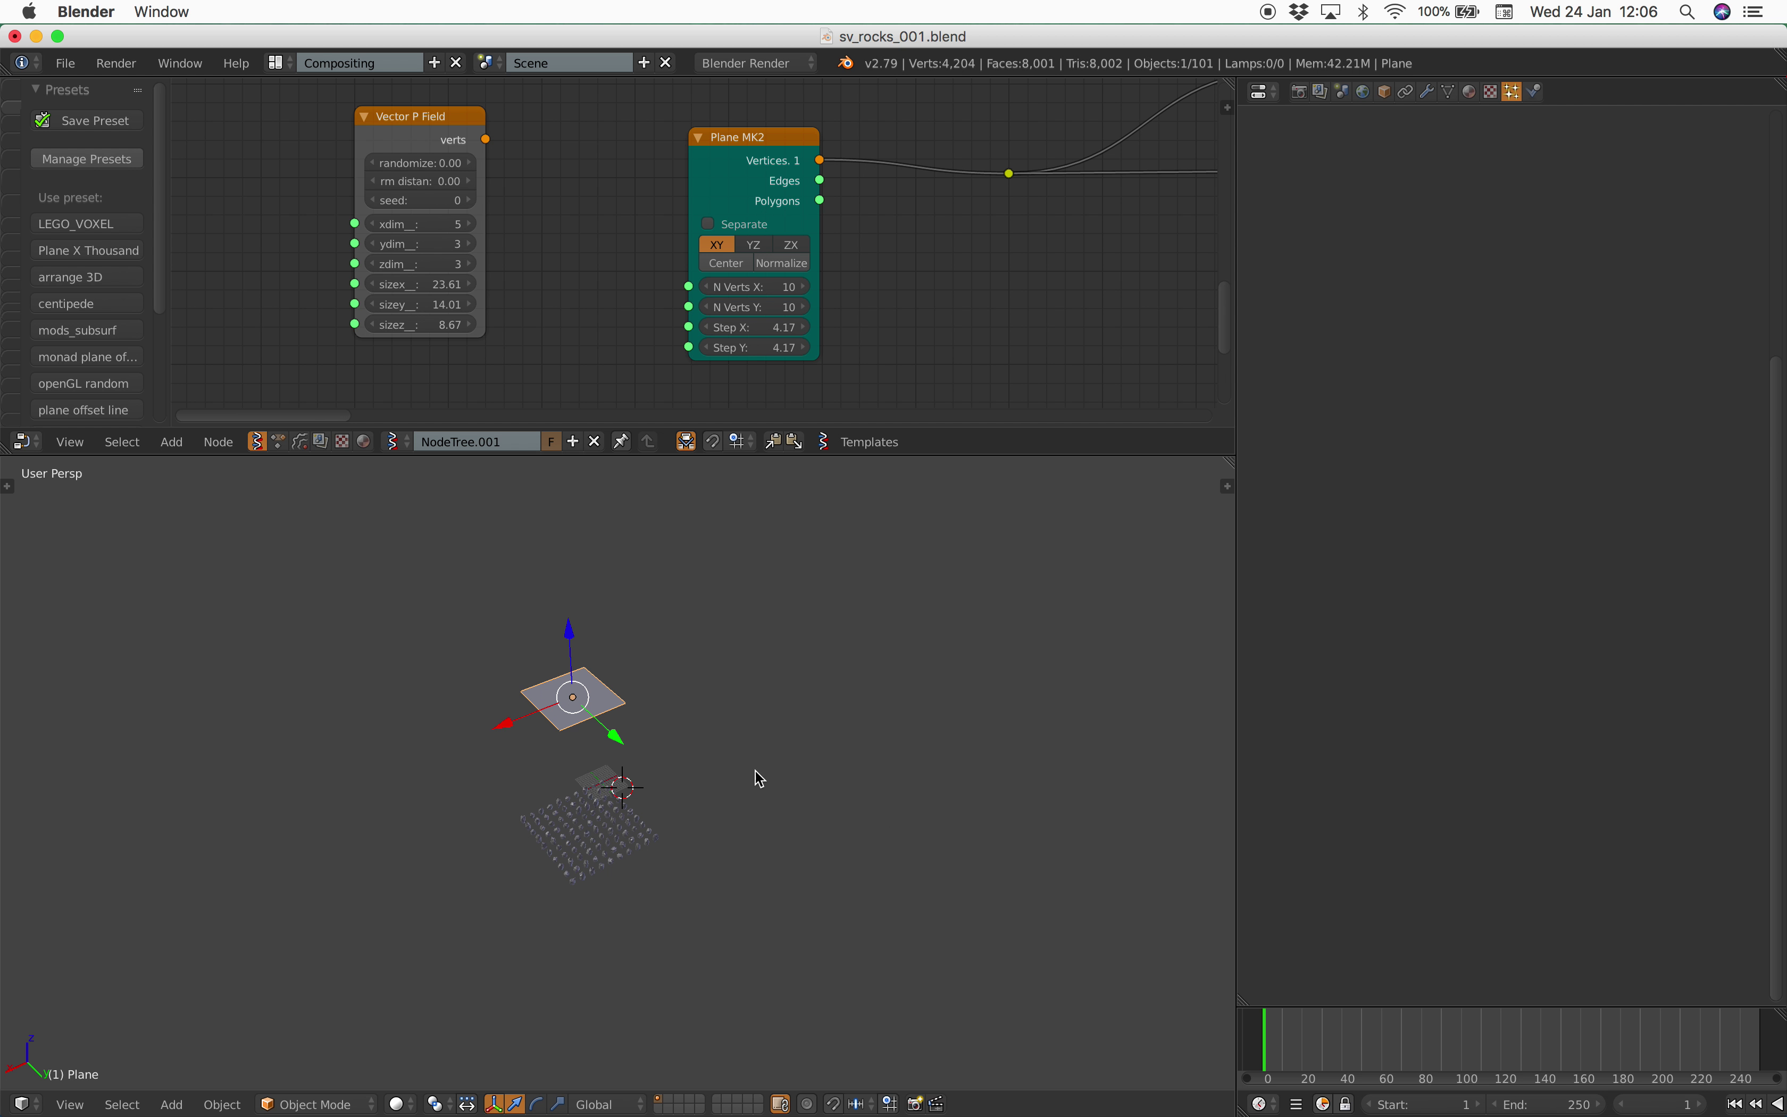
Add a particle system to the scaled-up plane, reuse the existing particle settings that render the Alpha group, and start the animation playback.
click(971, 877)
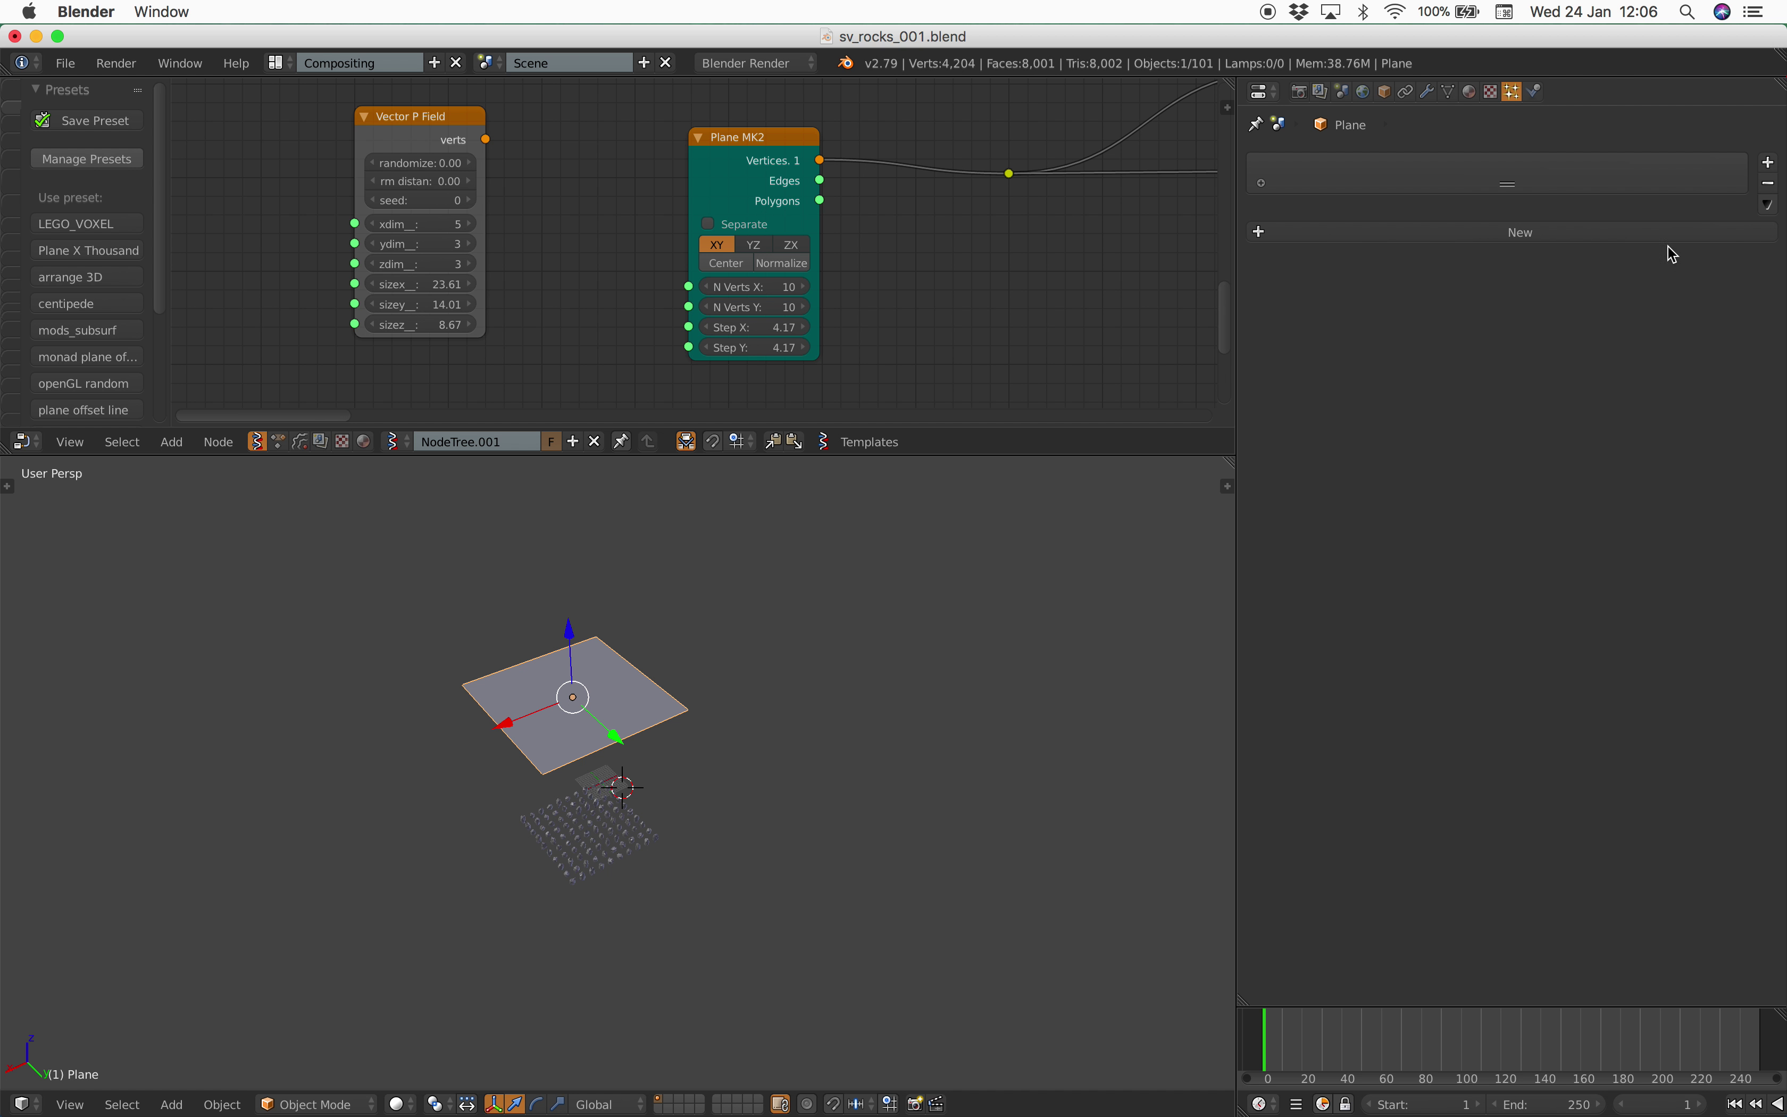
click(1668, 231)
click(1446, 244)
click(1447, 264)
middle_drag(439, 863, 780, 708)
scroll(658, 775, up, 3)
key(alt+a)
scroll(1564, 813, down, 10)
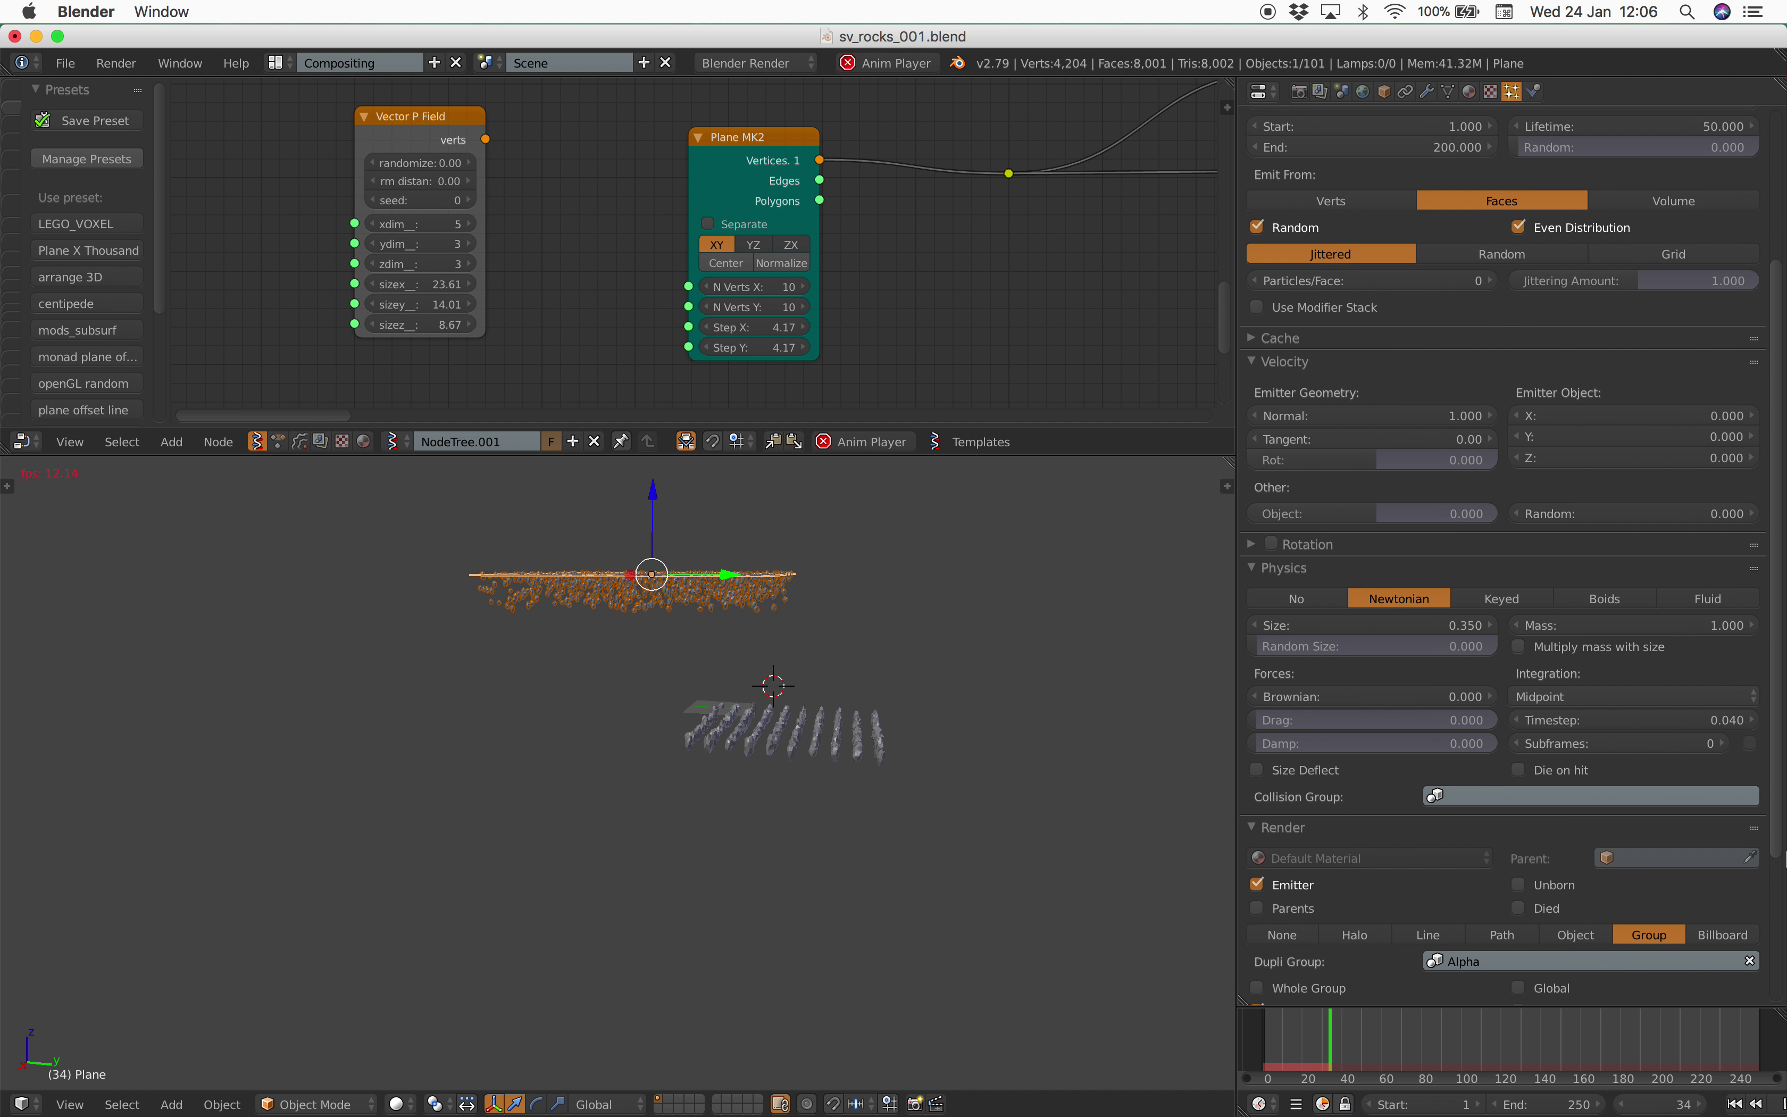
Set the particle size to 0.670 and the random size to 0.108, and deselect all objects.
middle_drag(761, 741, 1029, 765)
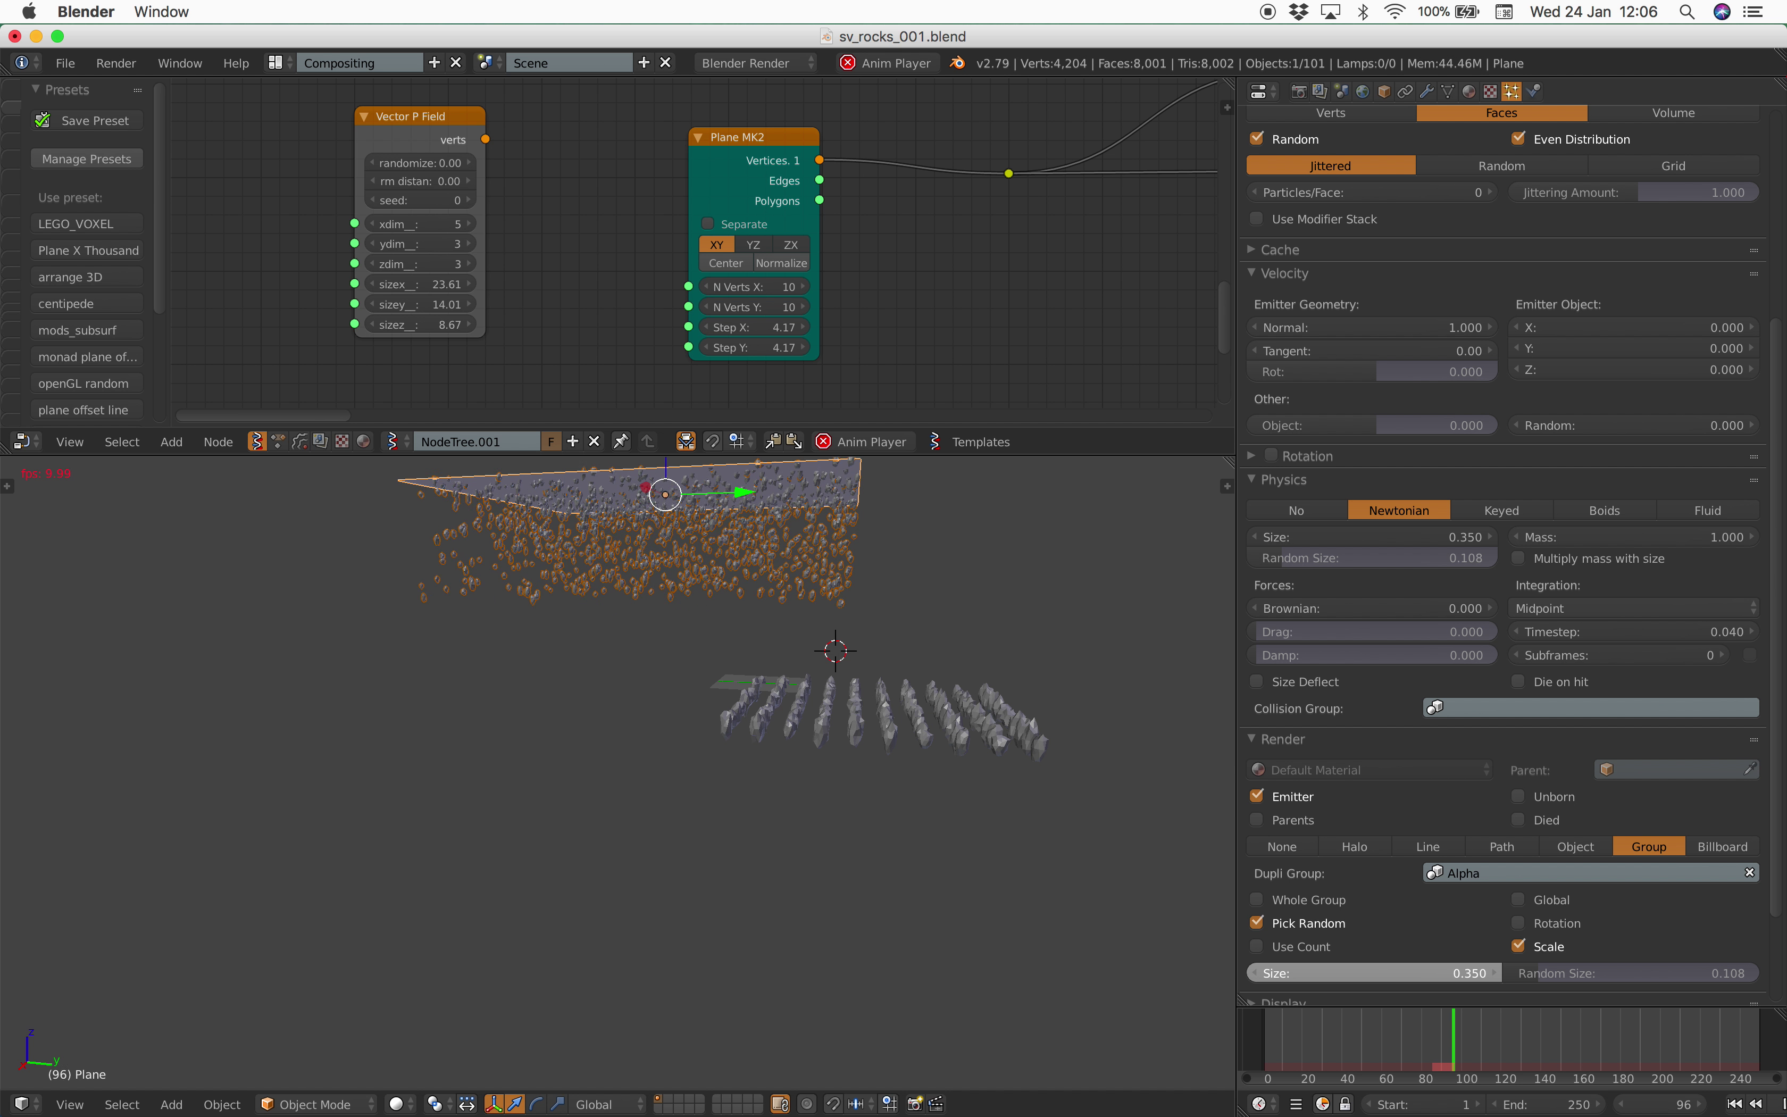
middle_drag(588, 668, 635, 711)
key(a)
scroll(674, 686, up, 5)
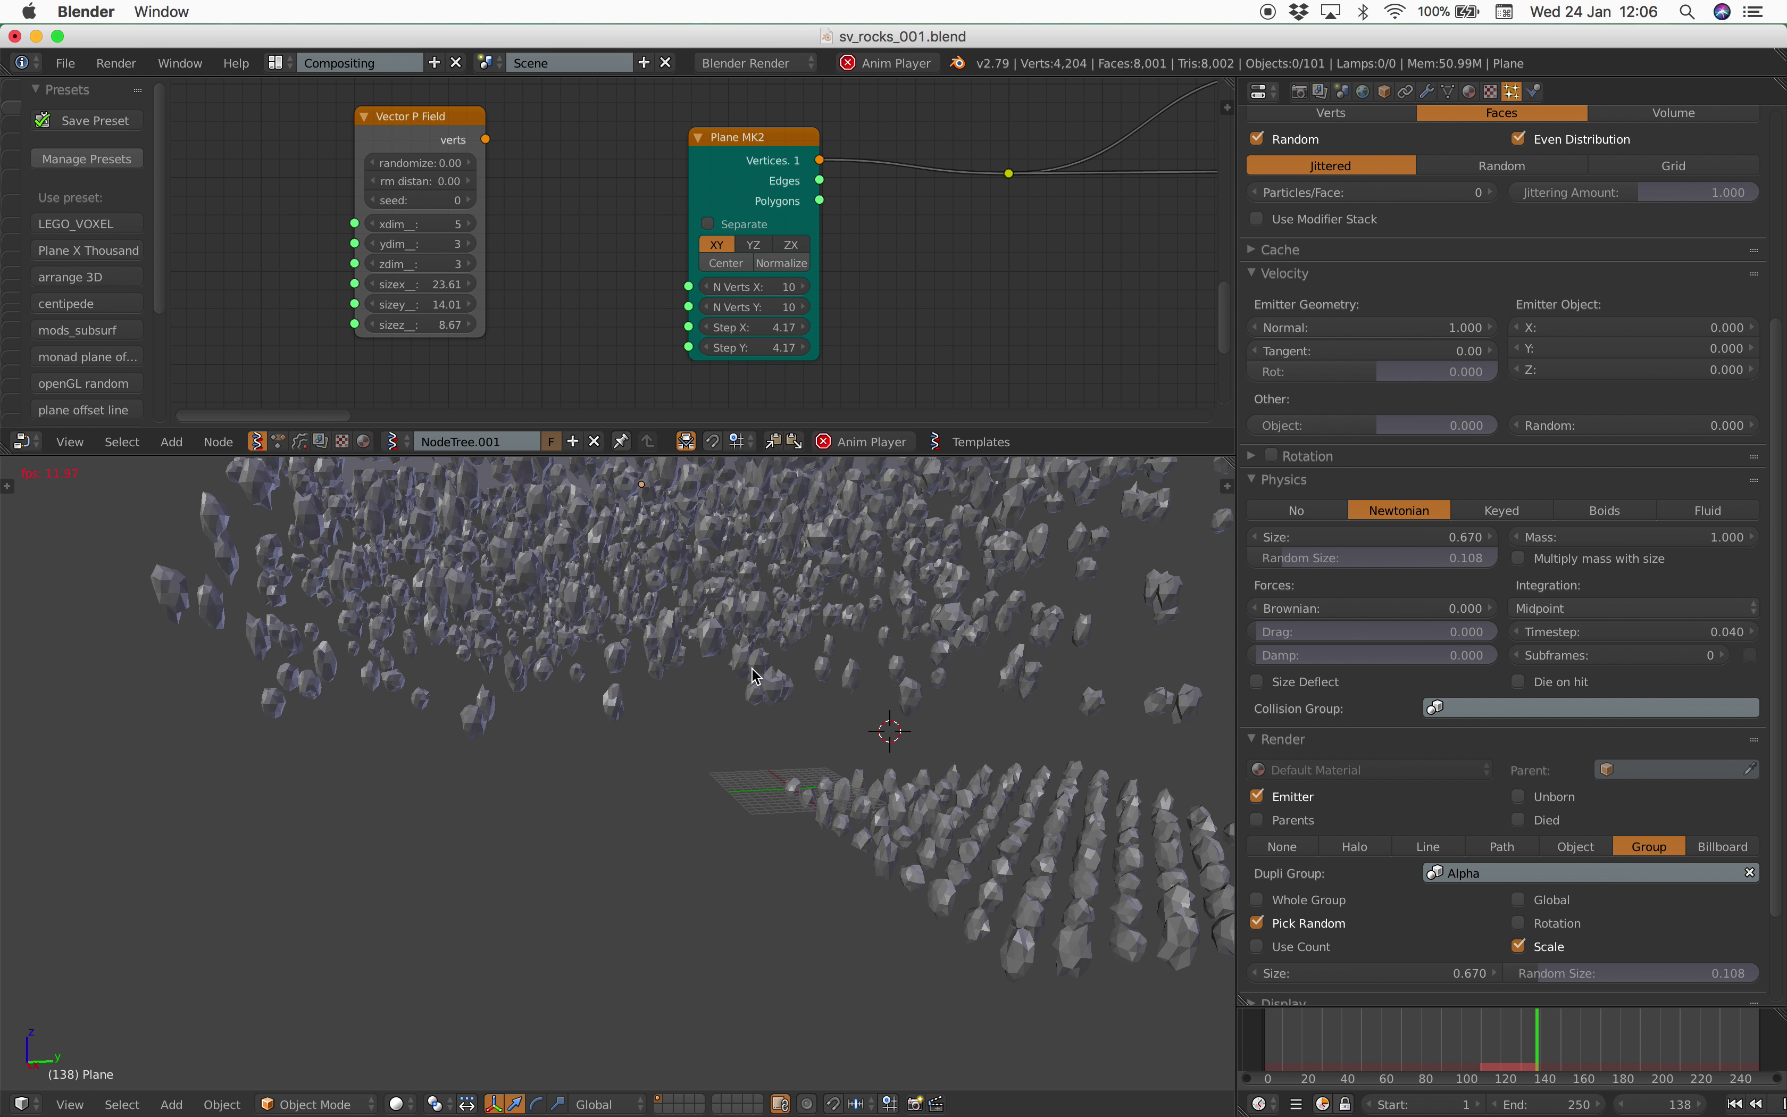
Examine the stones falling from the emitter plane above the stone grid from several angles, and stop the playback.
scroll(678, 698, up, 4)
middle_drag(662, 697, 707, 703)
scroll(707, 702, down, 4)
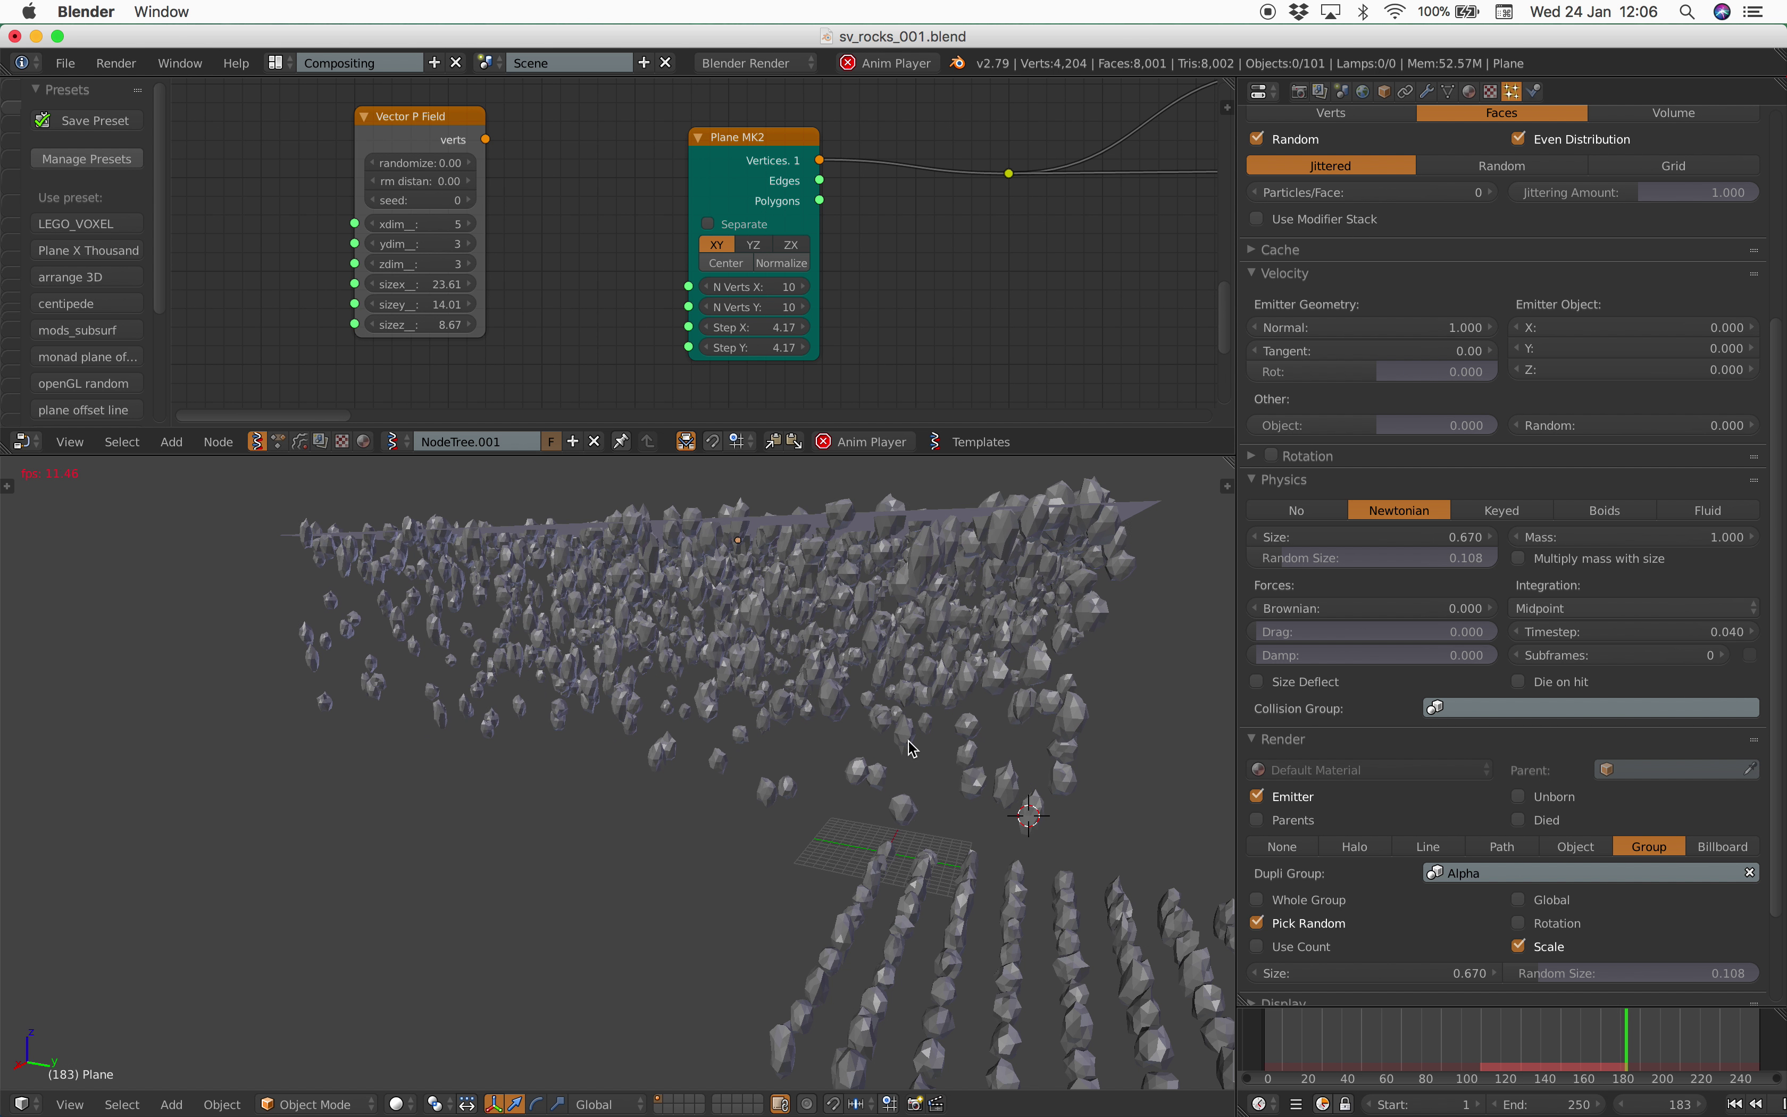
middle_drag(1083, 798, 1118, 787)
shift+middle_drag(1118, 787, 671, 840)
scroll(629, 757, up, 3)
scroll(694, 831, down, 5)
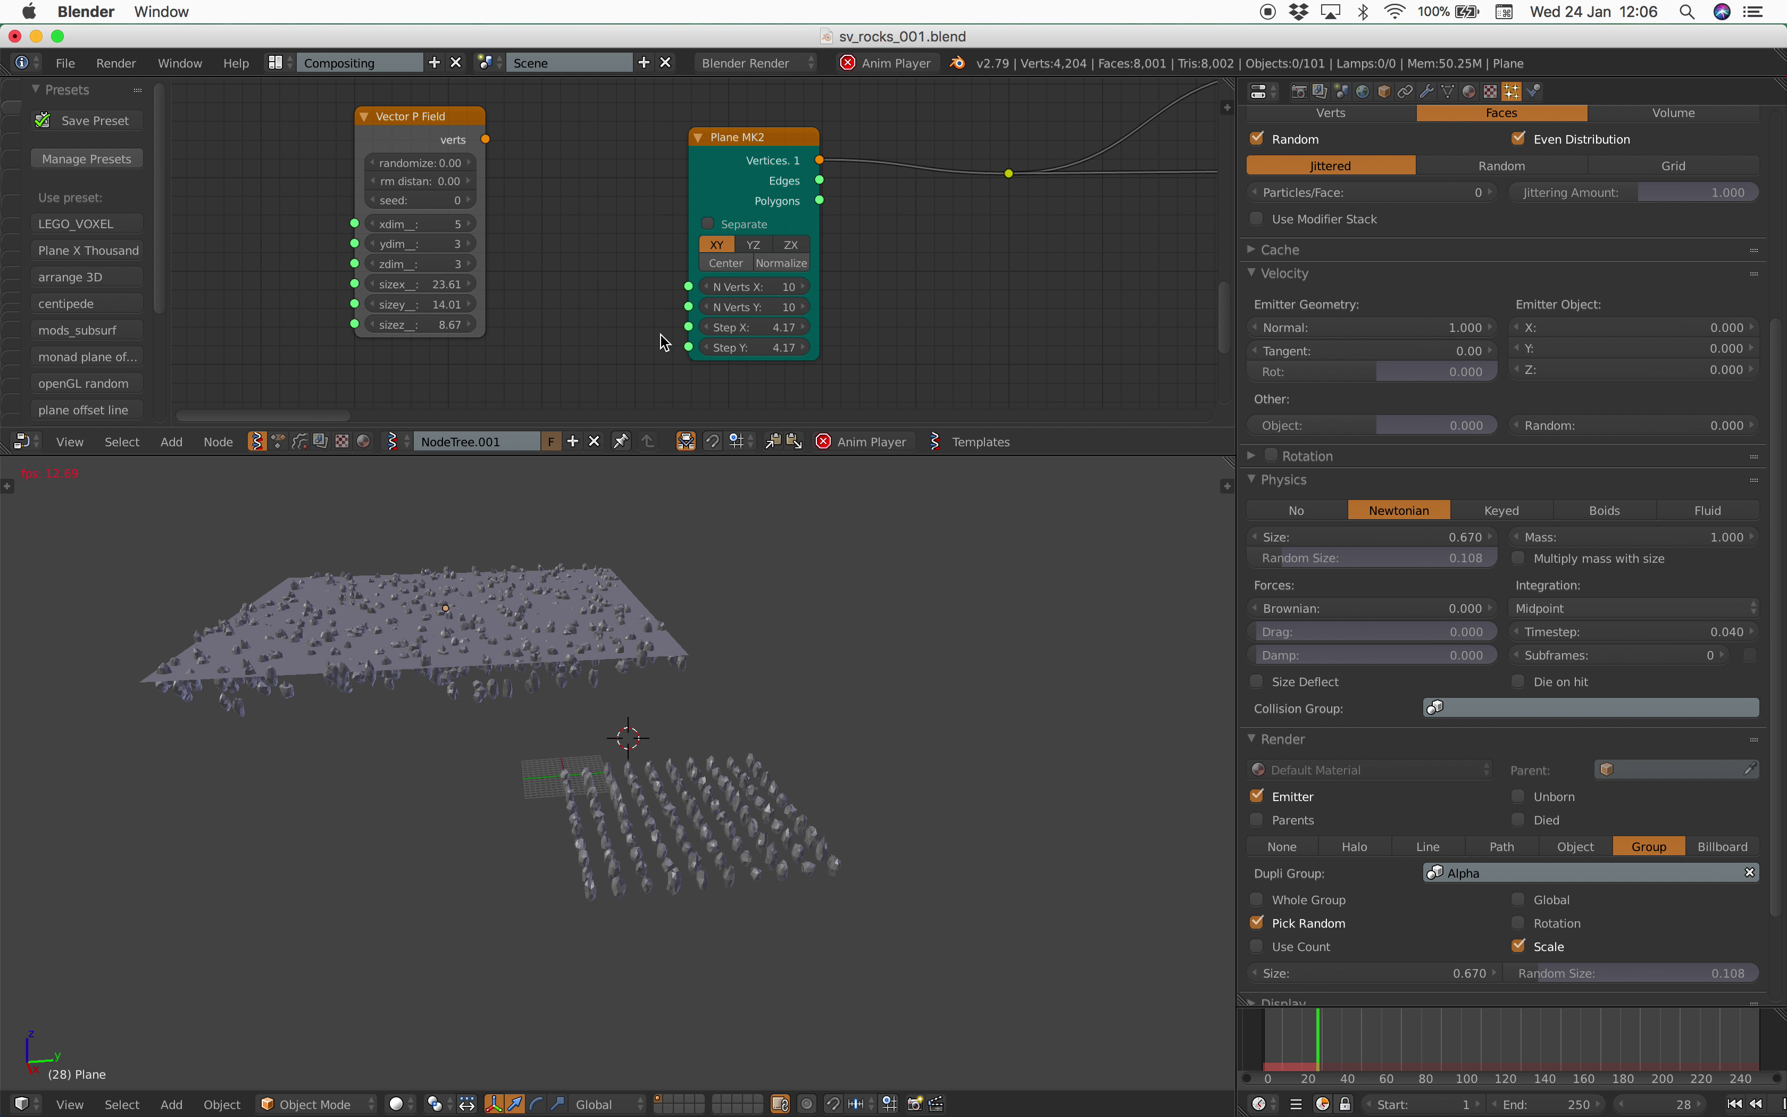
scroll(665, 342, down, 3)
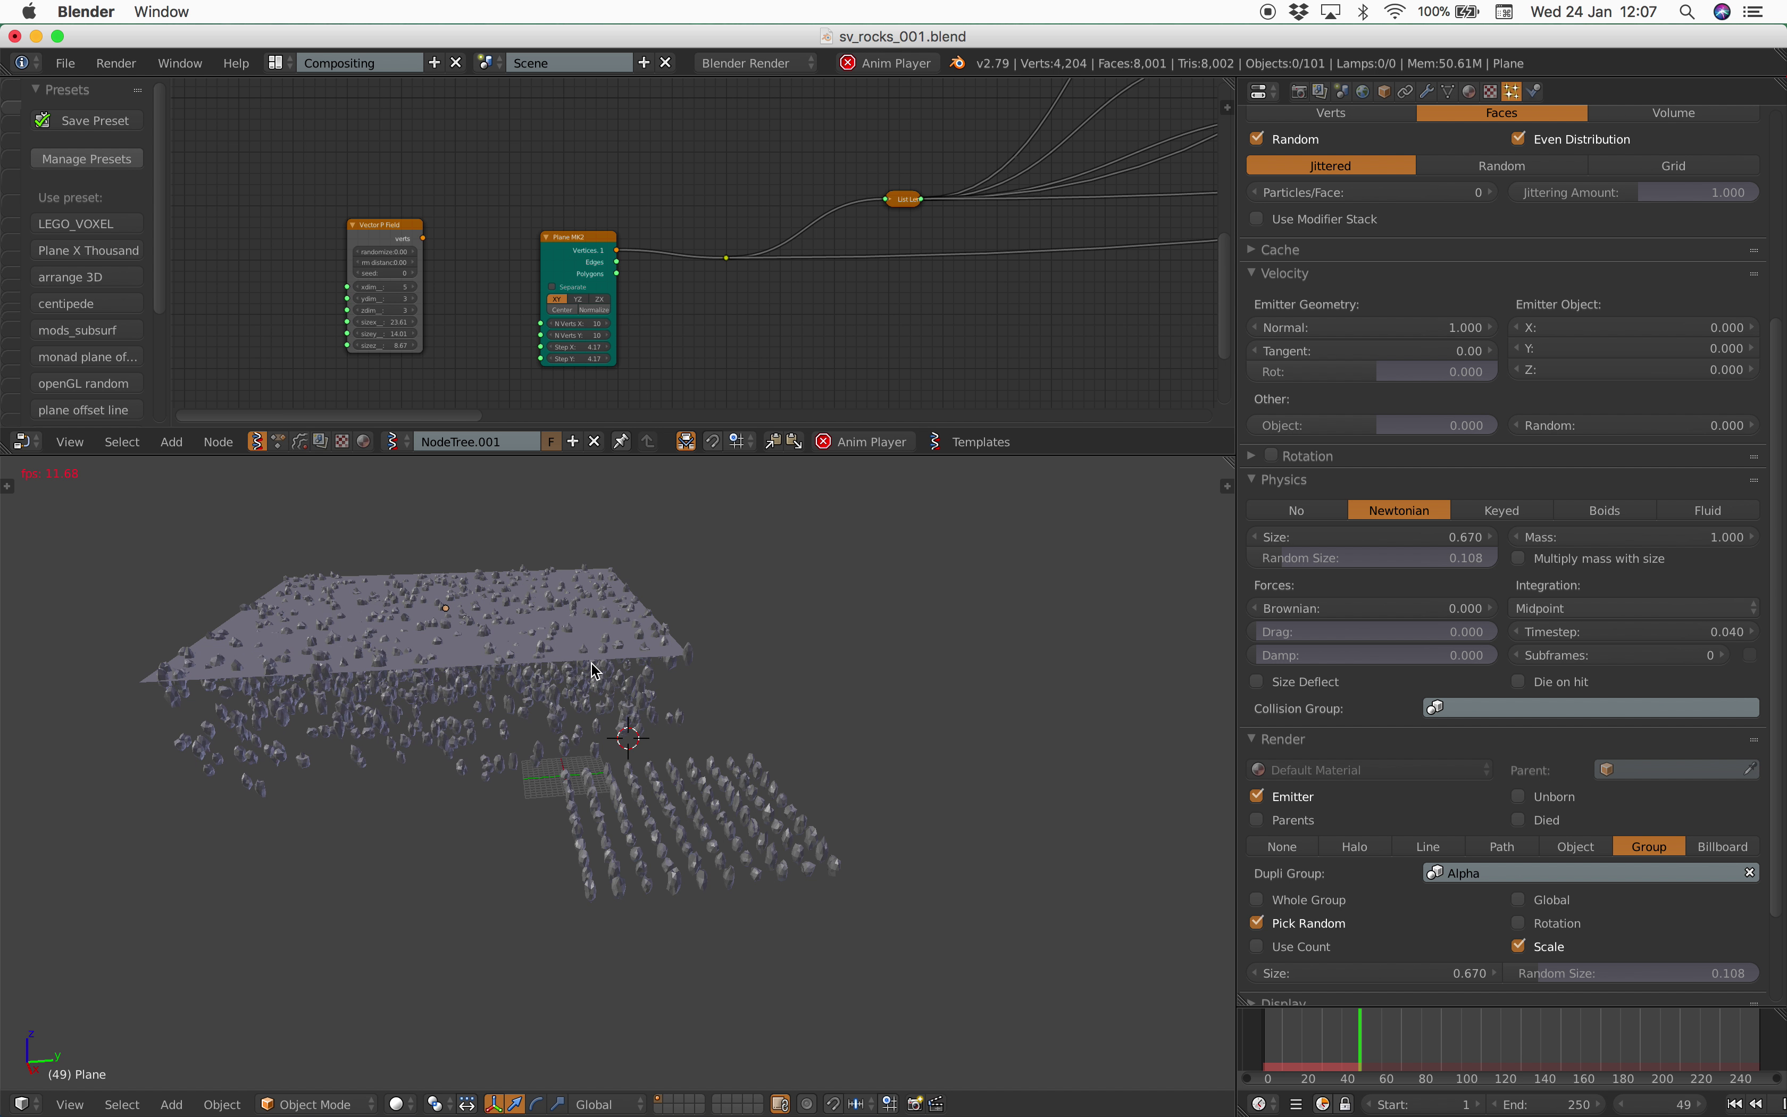
middle_drag(591, 669, 618, 673)
key(Escape)
Enlarge the node editor area to about twice its height to show the stones node tree.
middle_drag(637, 701, 561, 576)
scroll(606, 664, up, 3)
scroll(709, 362, down, 5)
middle_drag(738, 213, 533, 313)
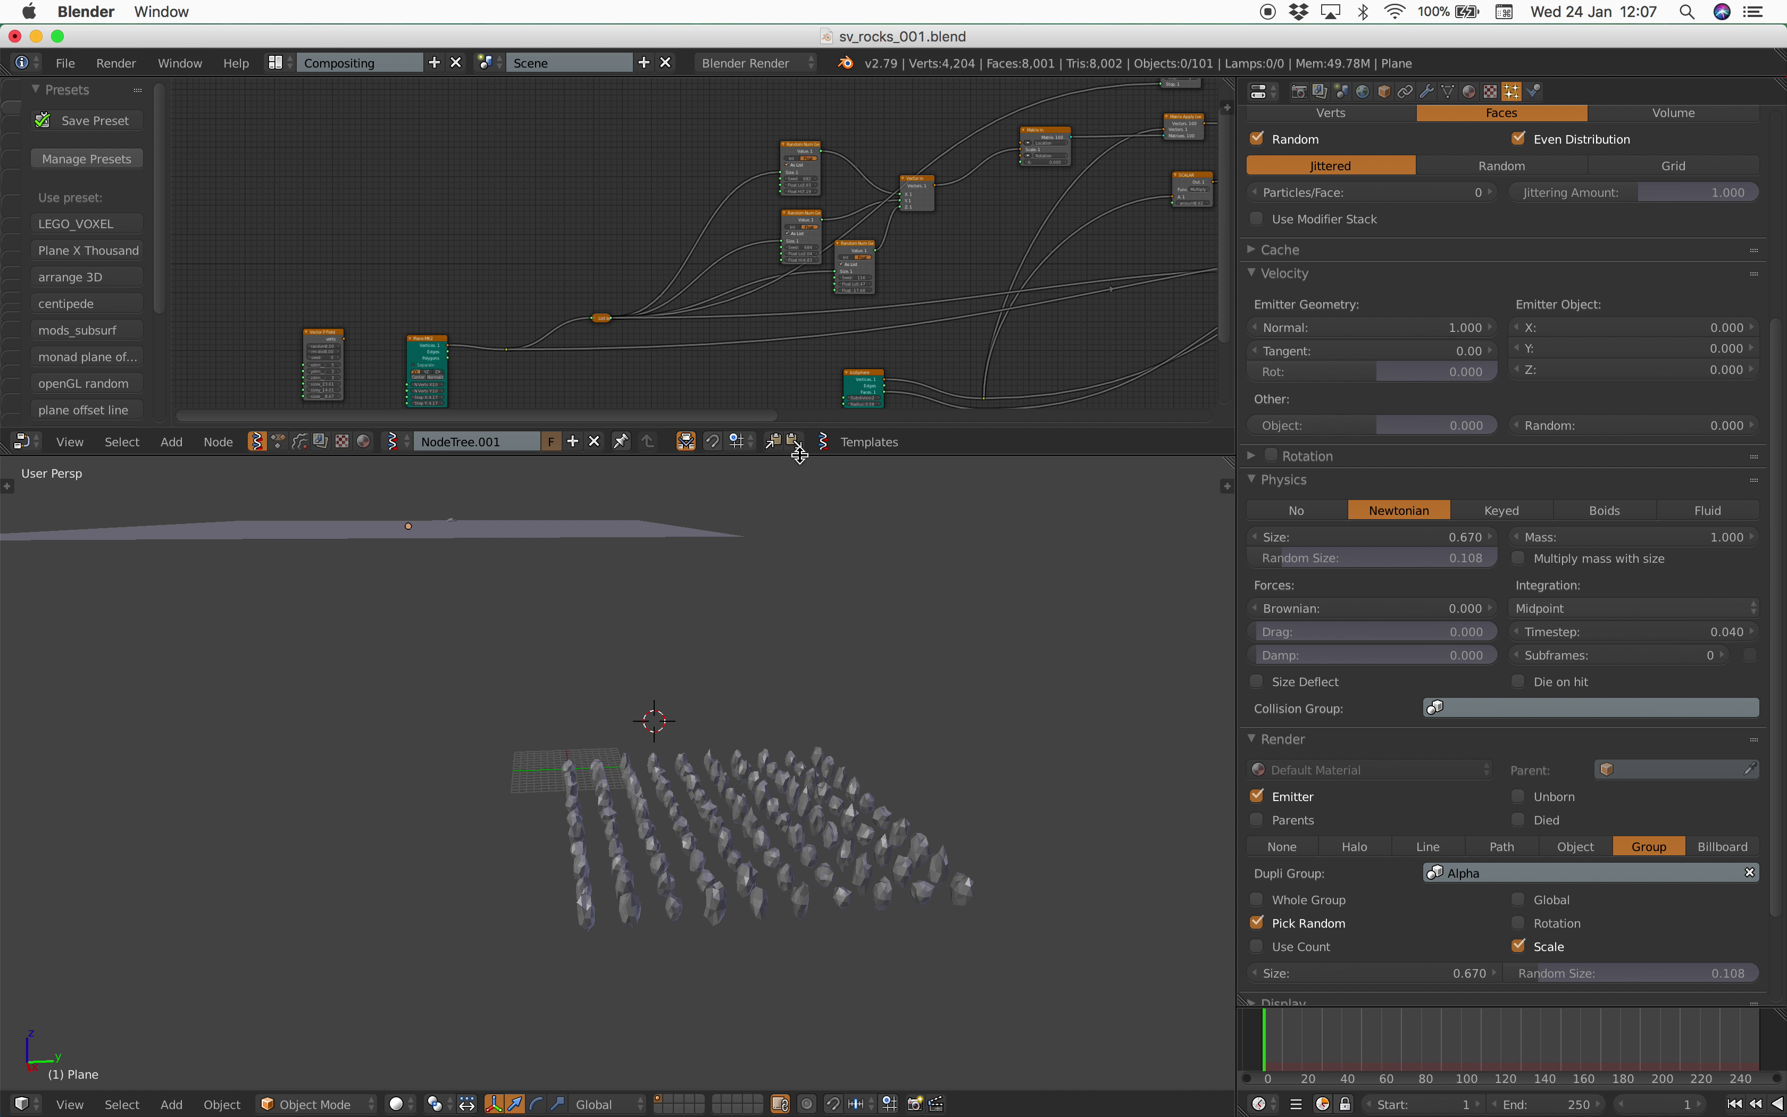
drag(799, 454, 805, 741)
middle_drag(964, 474, 677, 440)
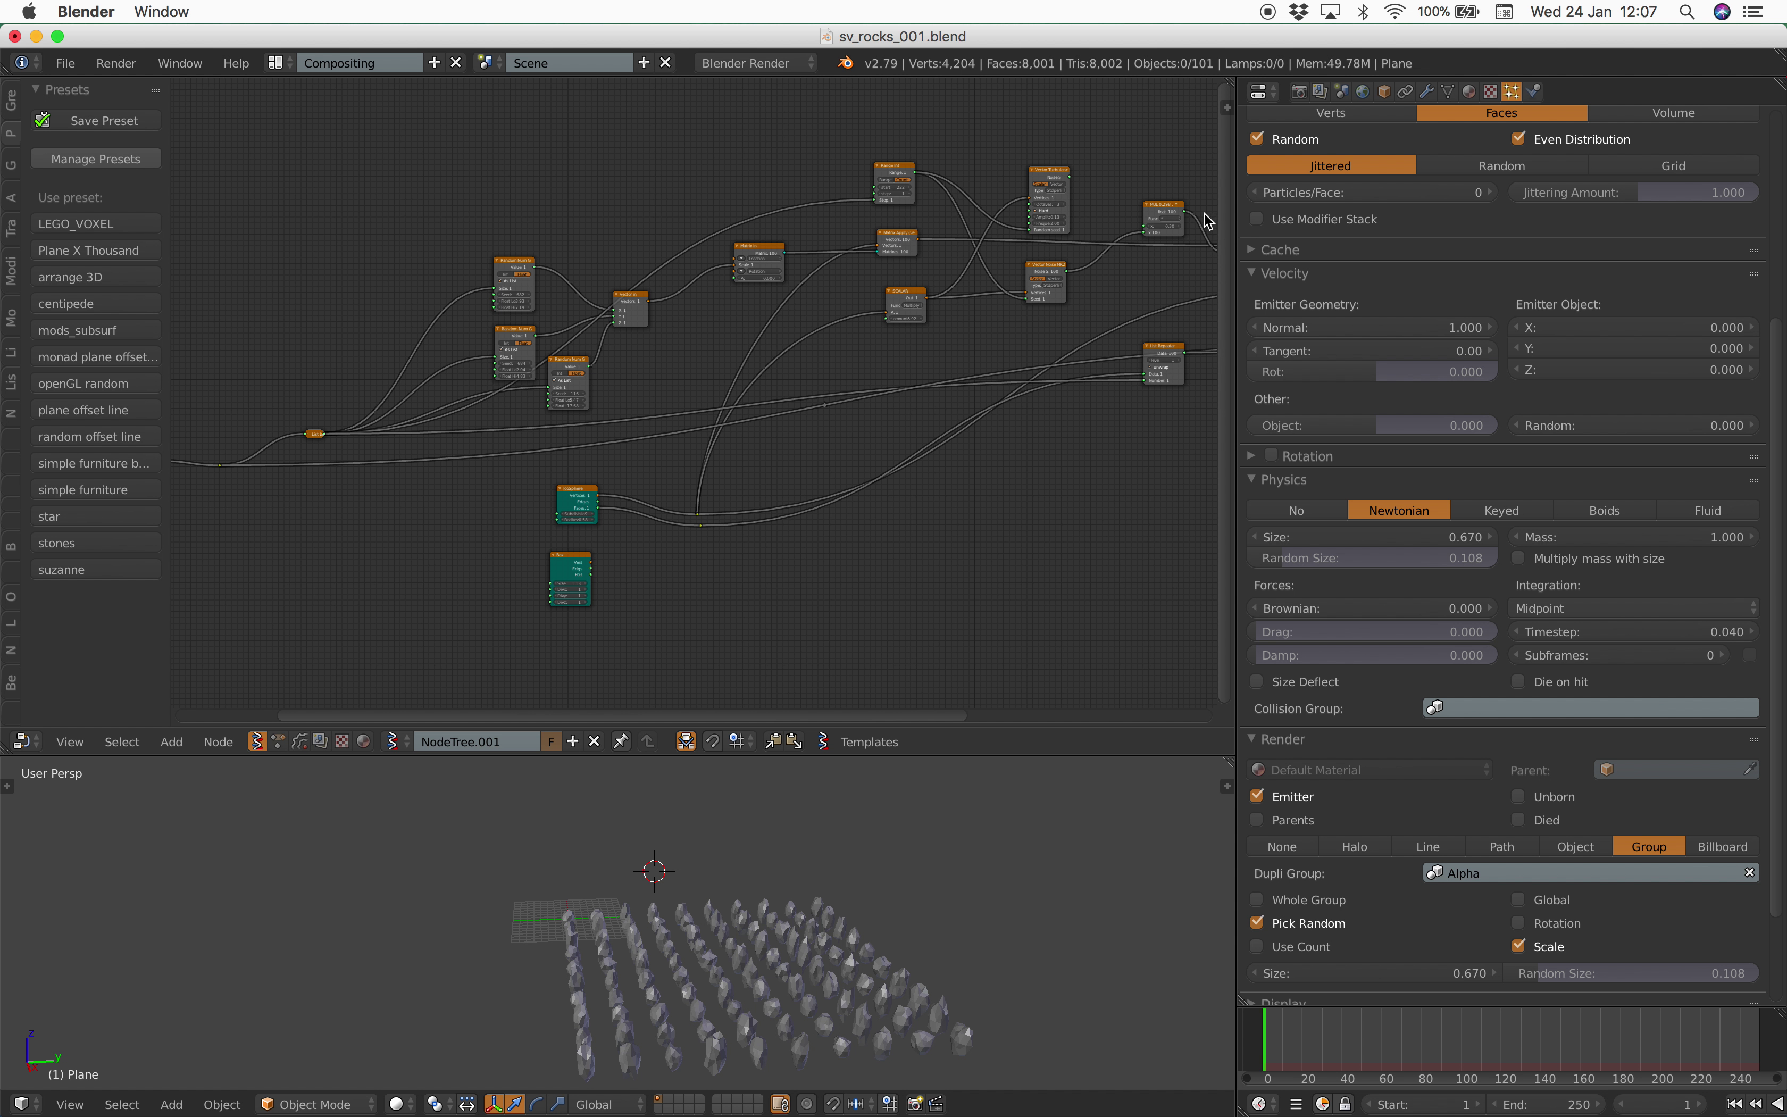